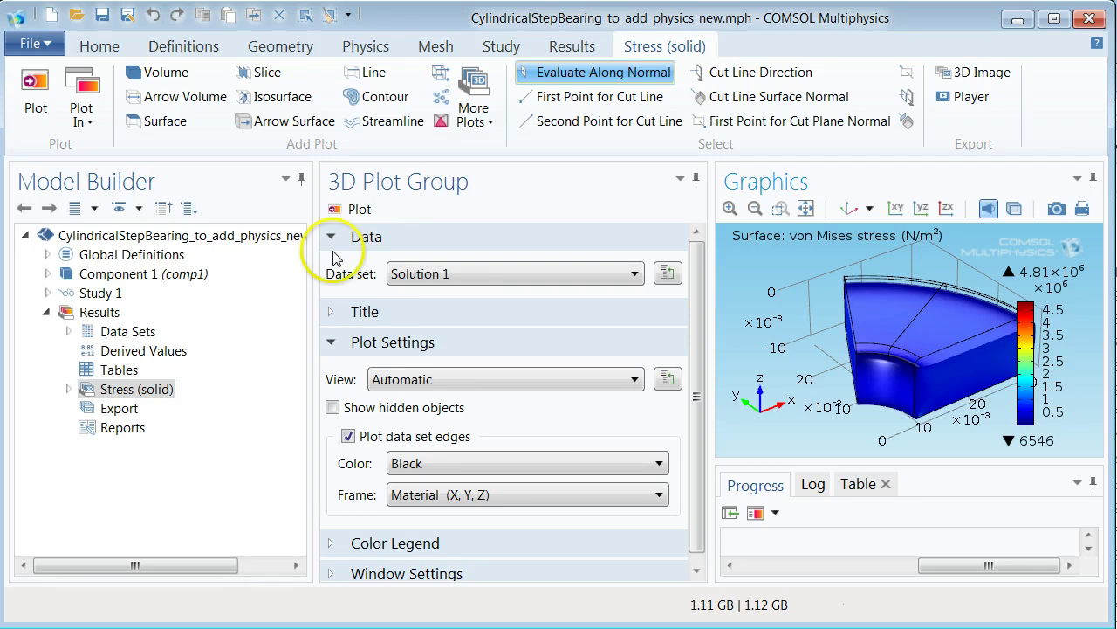
# Step: Open the selection of physics interfaces that can be added to Component 1
pyautogui.click(367, 49)
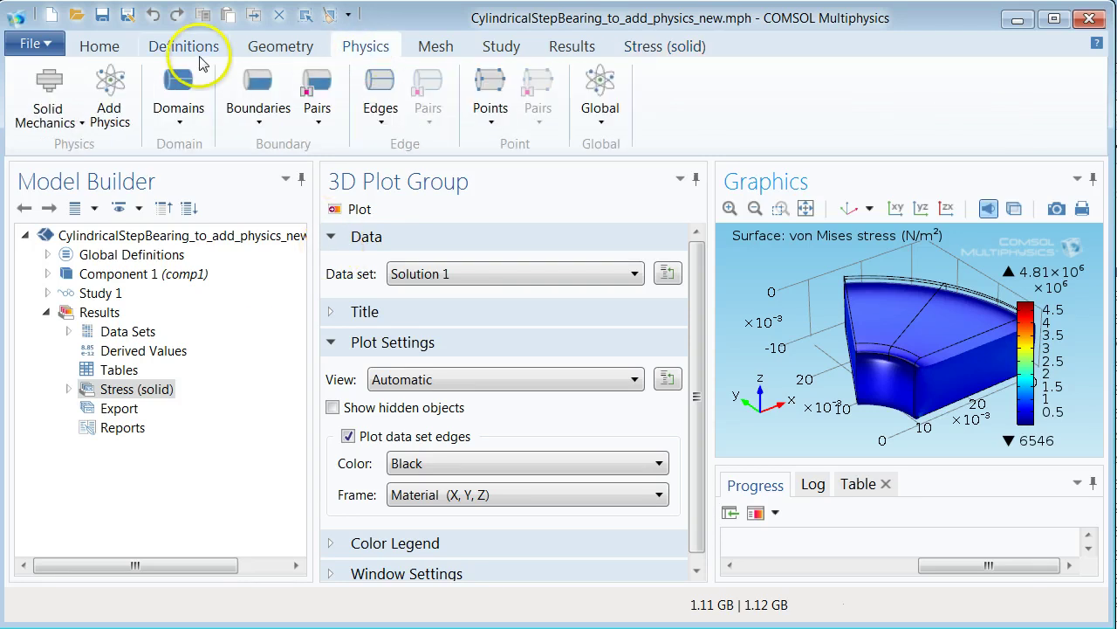
pyautogui.click(140, 275)
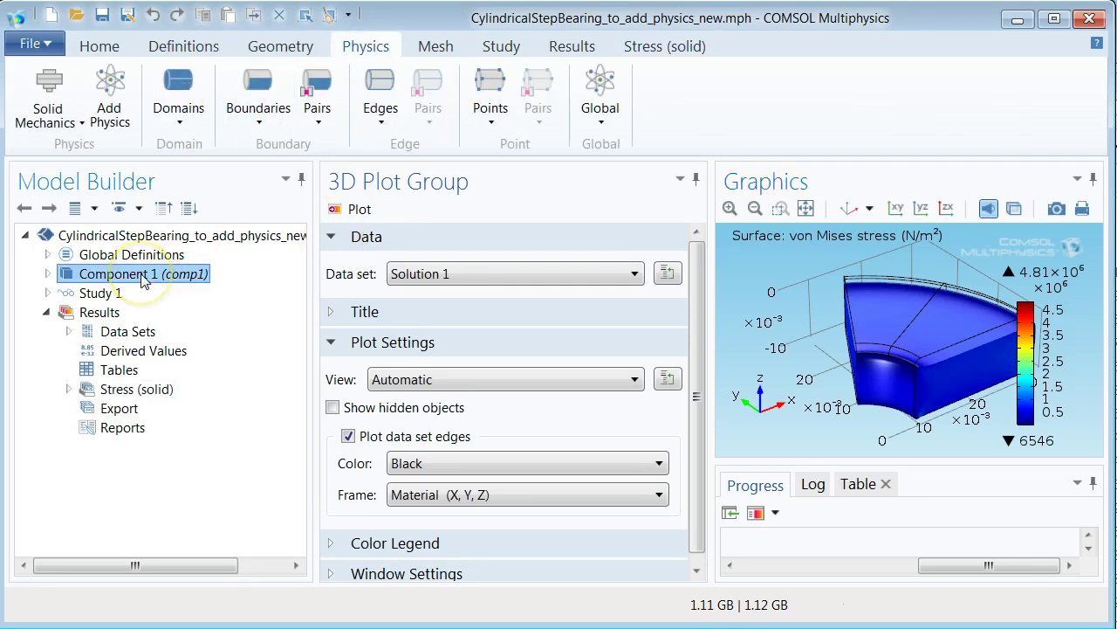
pyautogui.rightClick(144, 279)
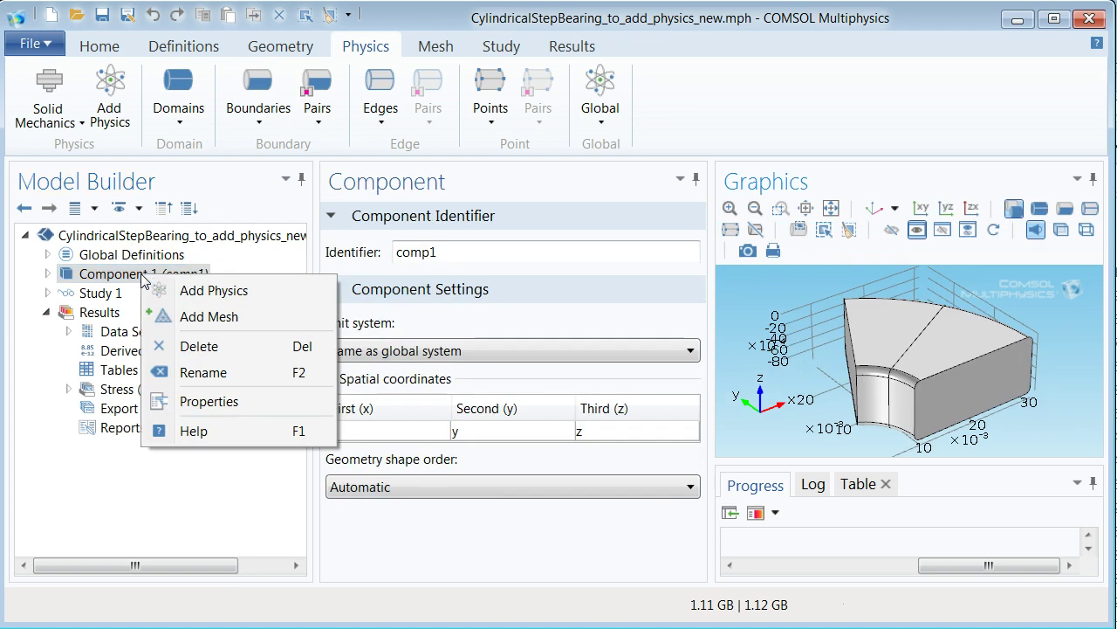
pyautogui.click(173, 299)
pyautogui.click(110, 103)
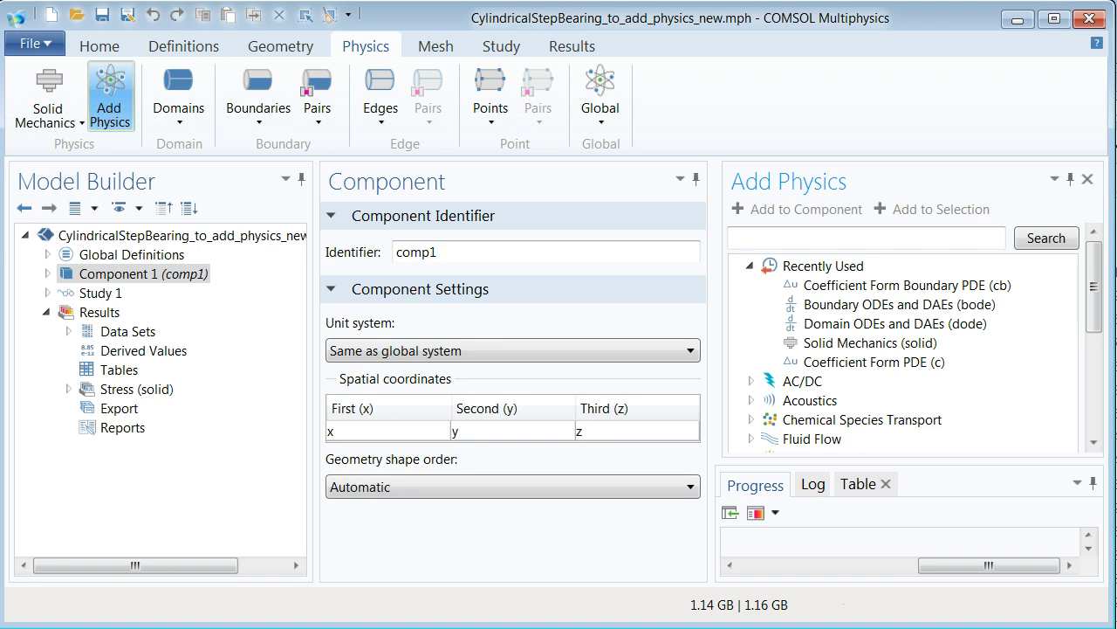
# Step: Expand the PDE Interfaces category under Mathematics in the available physics interfaces
pyautogui.click(908, 364)
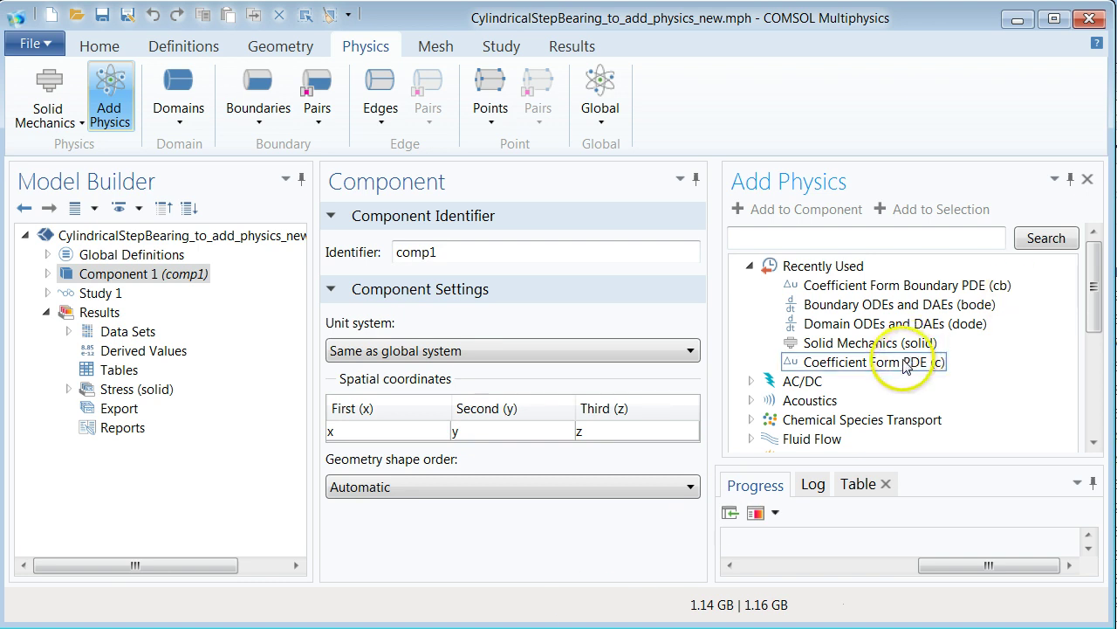
pyautogui.moveTo(1093, 291); pyautogui.dragTo(1091, 407)
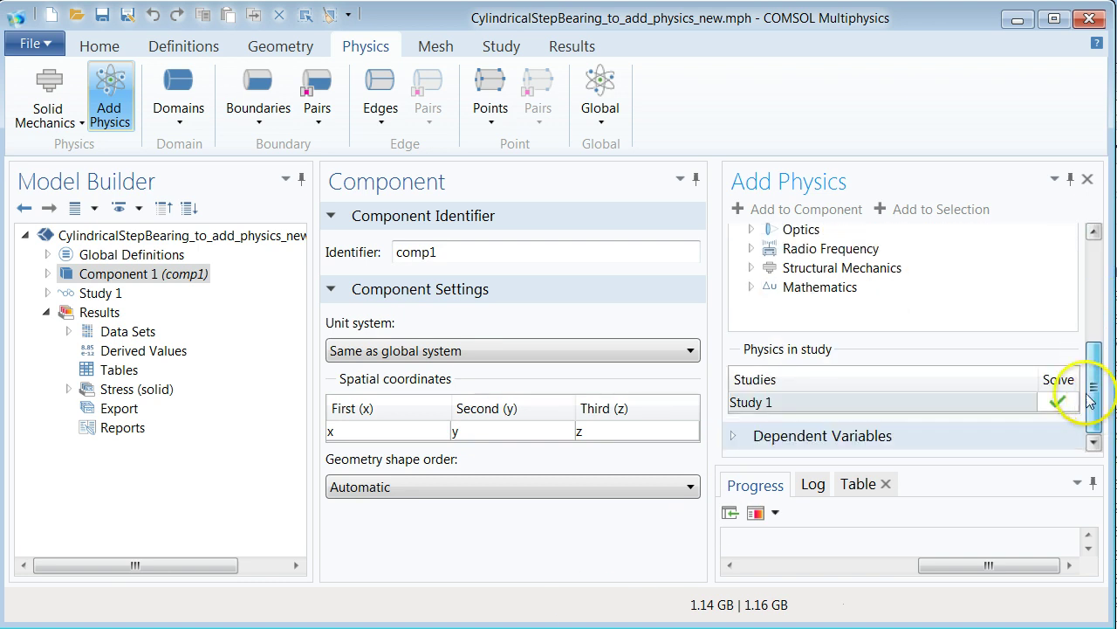
pyautogui.click(750, 286)
pyautogui.doubleClick(793, 307)
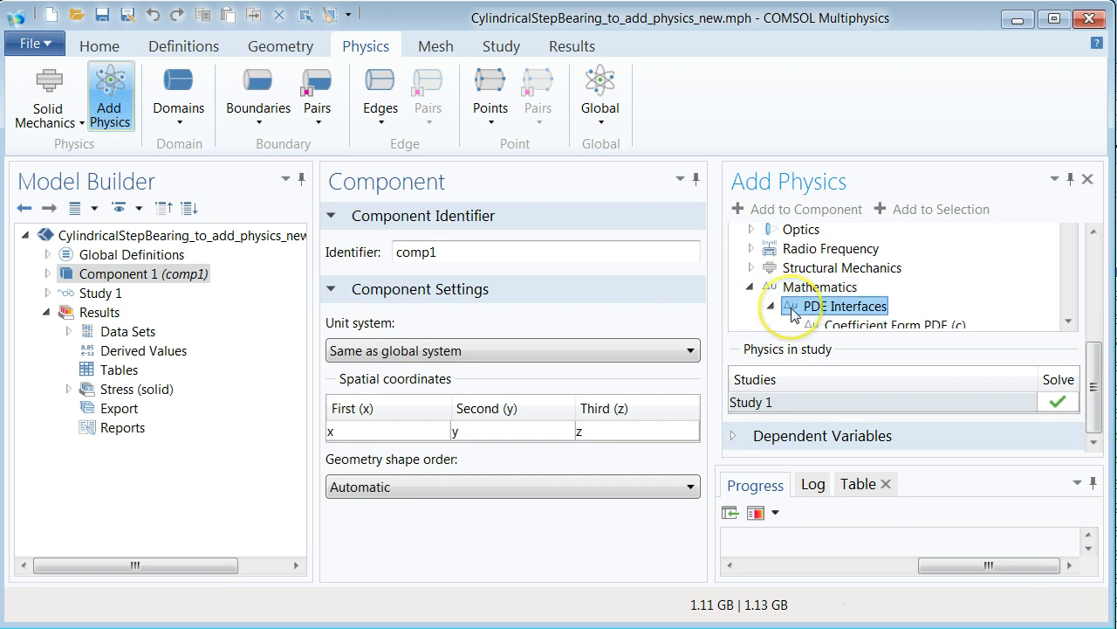
pyautogui.scroll(-2, 793, 315)
pyautogui.scroll(1, 795, 316)
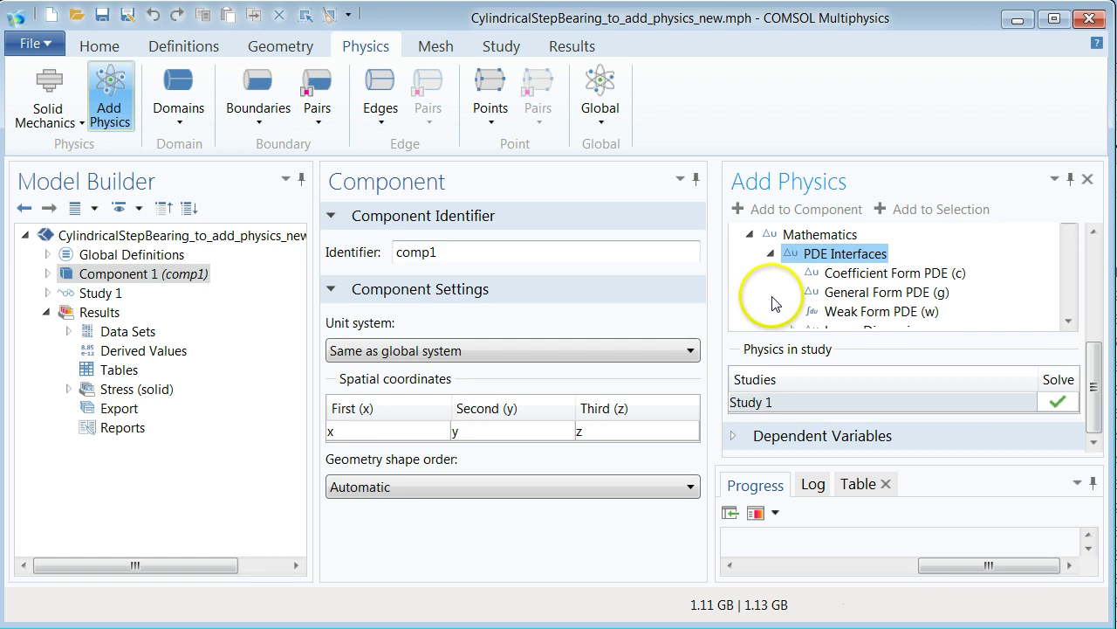
pyautogui.scroll(-1, 773, 297)
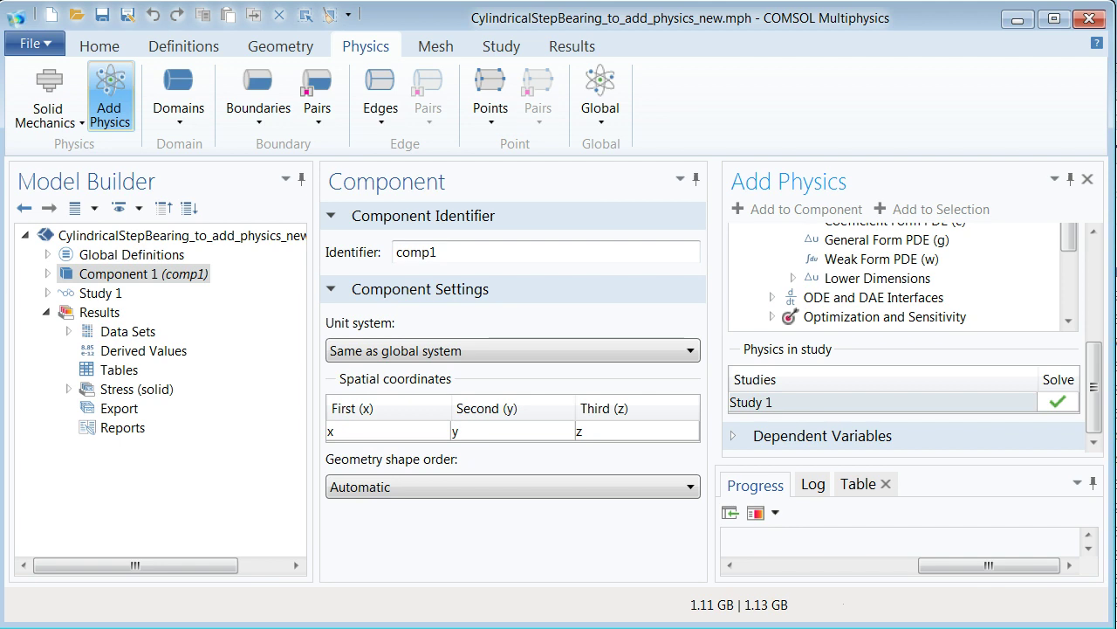
# Step: Select the Coefficient Form Boundary PDE interface from the Lower Dimensions group
pyautogui.click(868, 279)
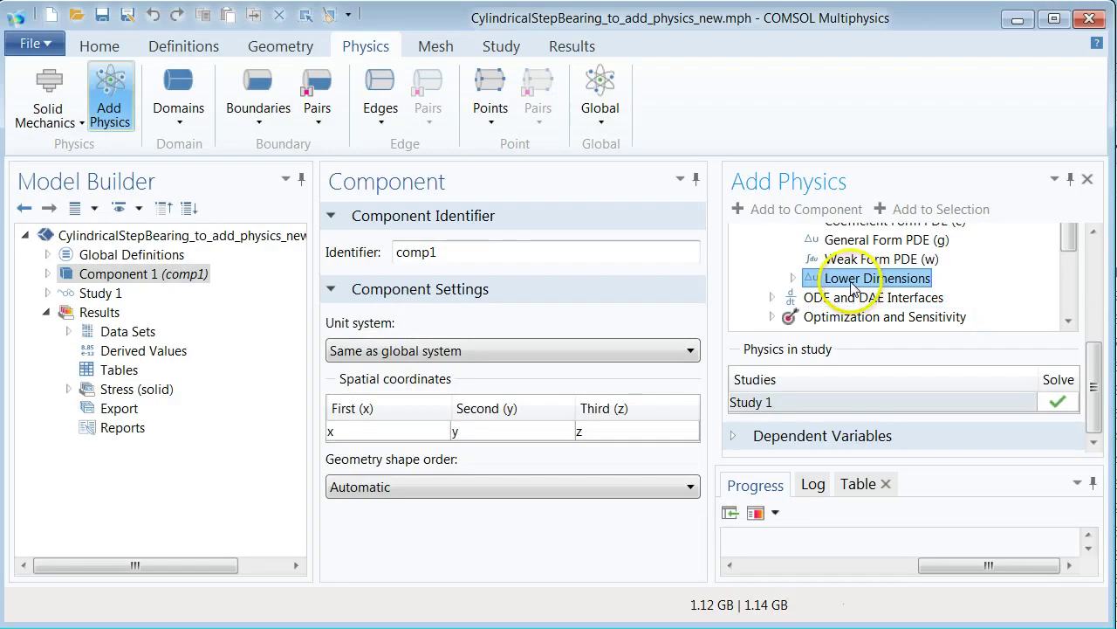
pyautogui.doubleClick(854, 281)
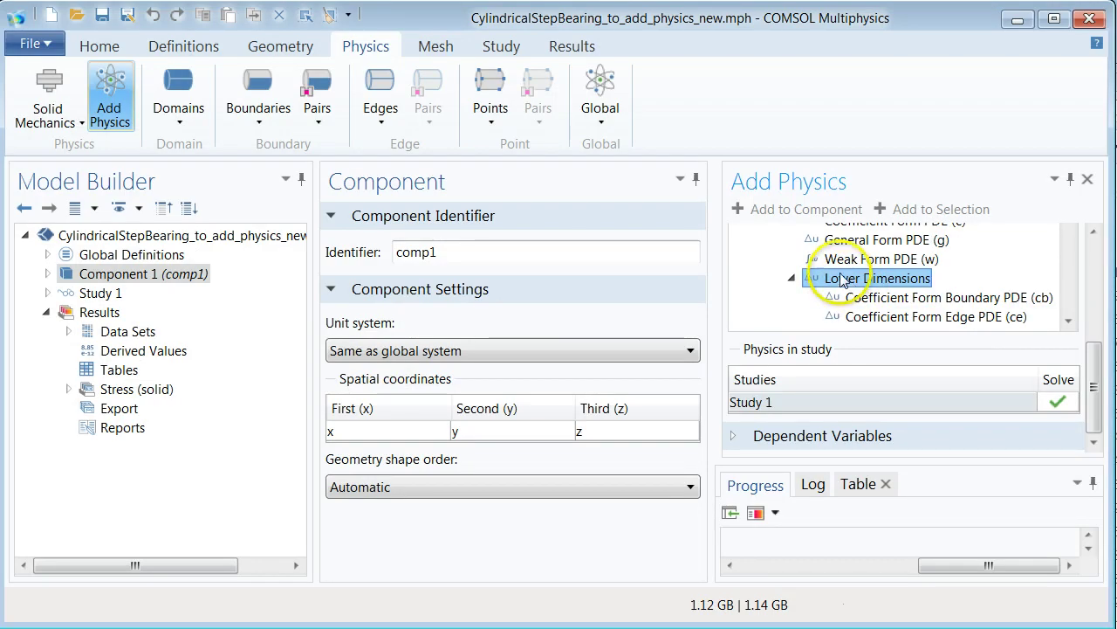
pyautogui.scroll(-1, 842, 280)
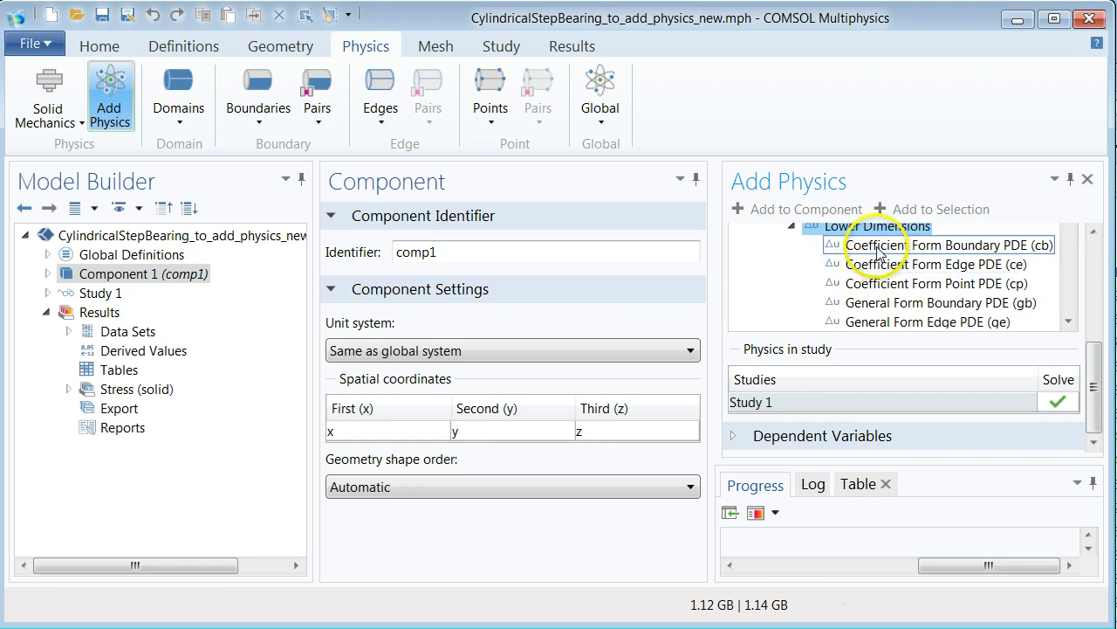
pyautogui.click(879, 250)
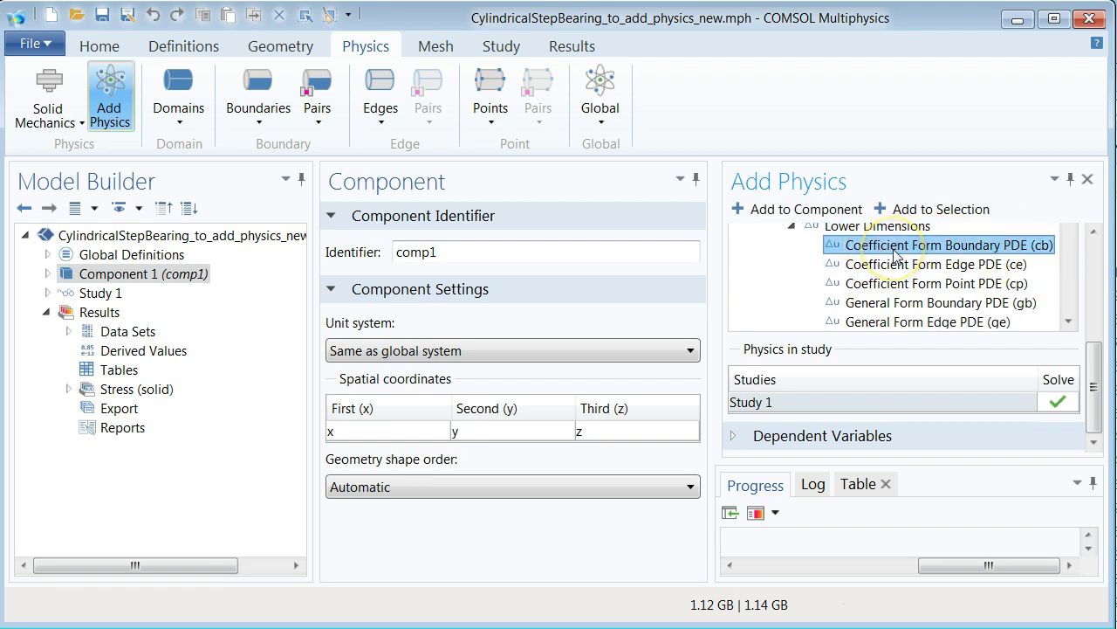
pyautogui.scroll(-1, 896, 255)
pyautogui.scroll(-1, 895, 255)
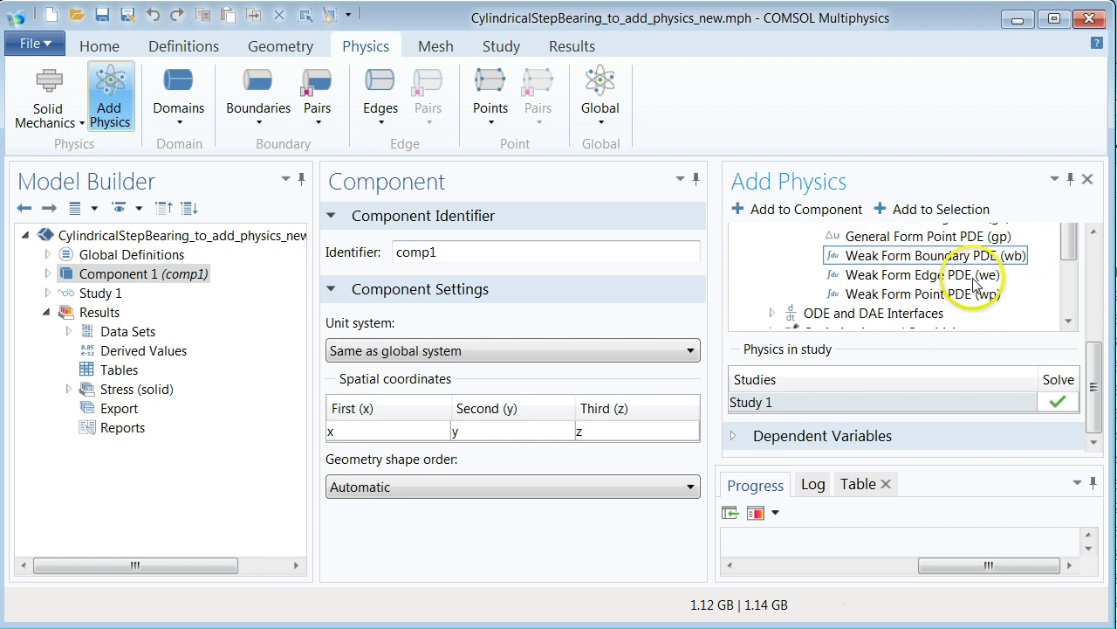
# Step: Name both the field and the dependent variable p, and add the Coefficient Form Boundary PDE interface to the component
pyautogui.click(732, 435)
pyautogui.scroll(-2, 873, 434)
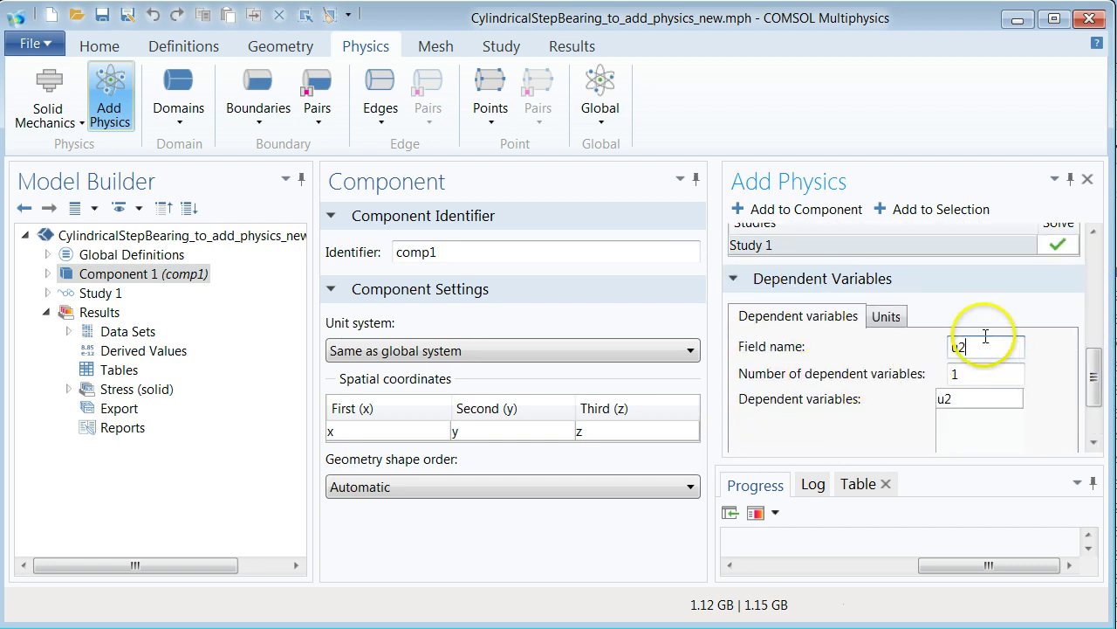
pyautogui.write('p')
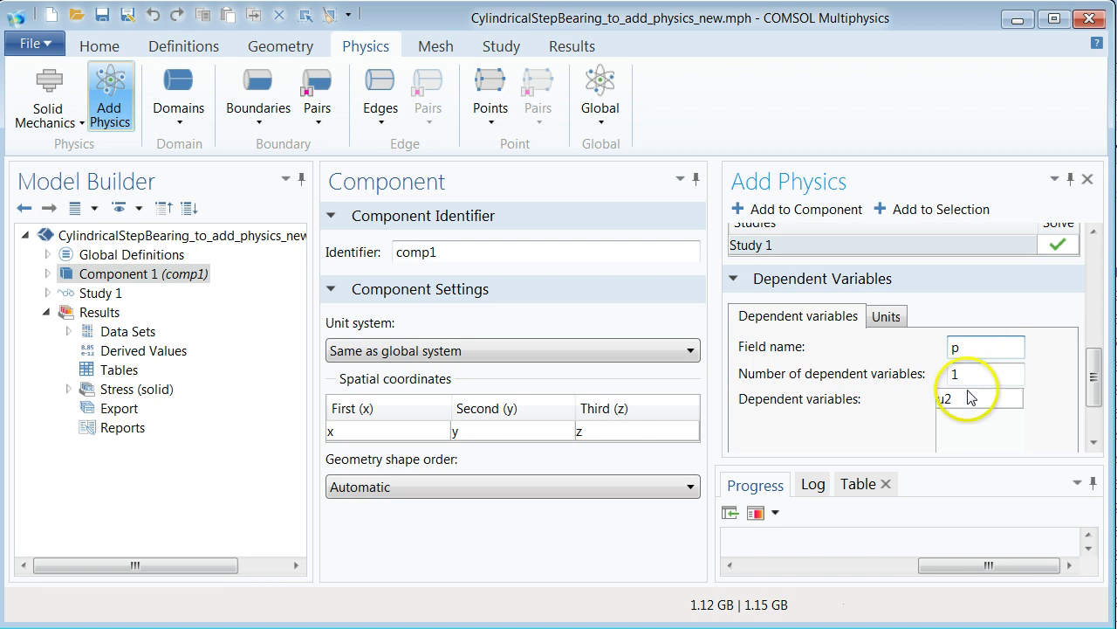
pyautogui.doubleClick(965, 400)
pyautogui.write('p')
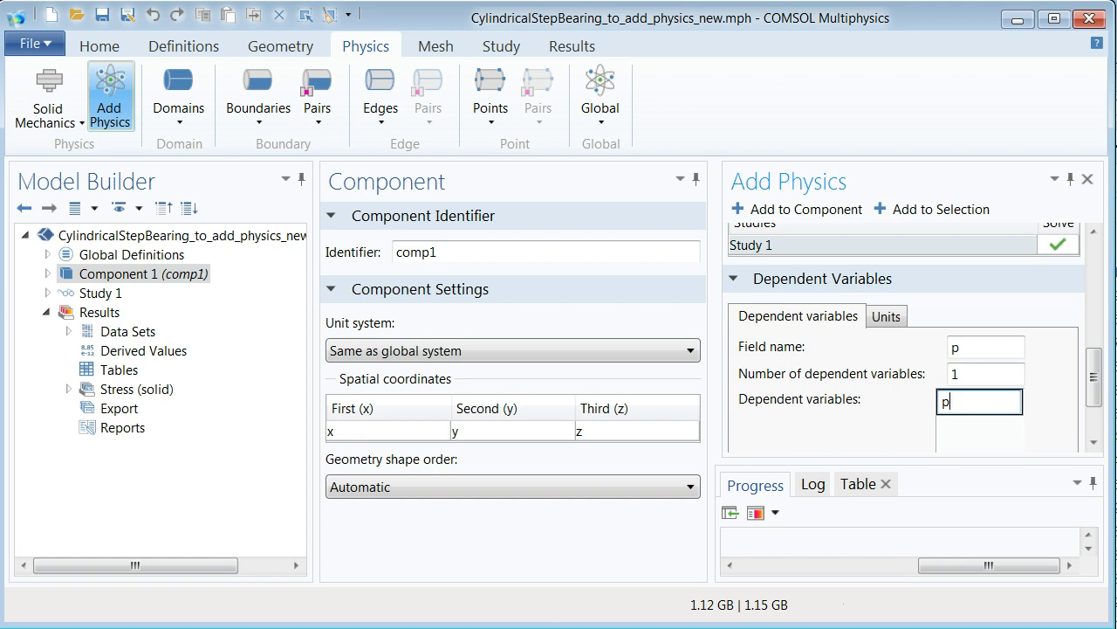
pyautogui.click(789, 212)
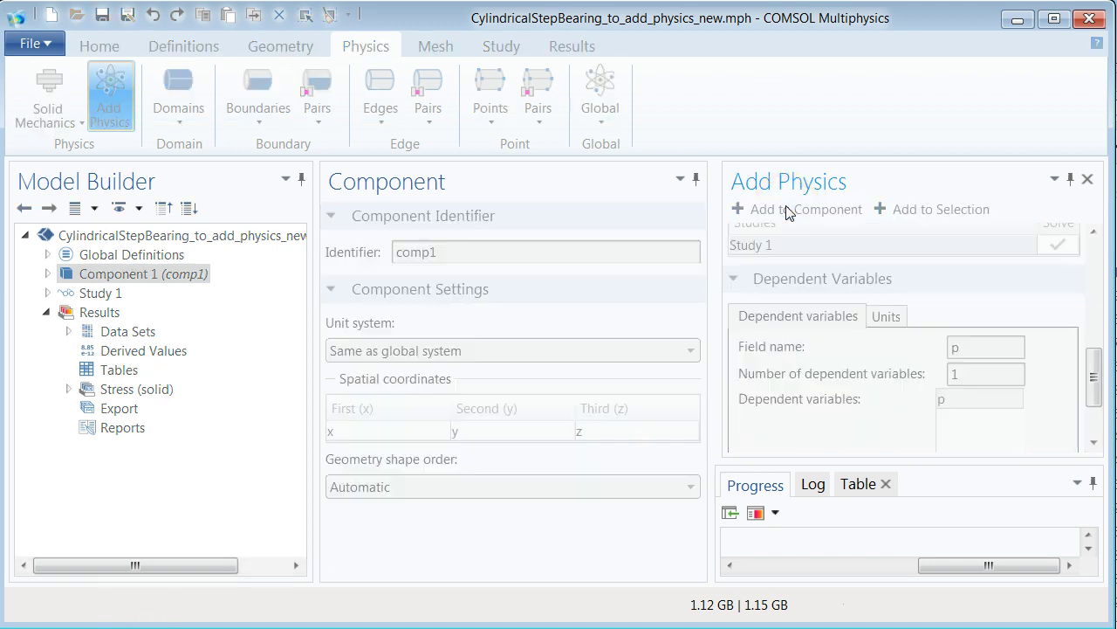
pyautogui.click(1089, 180)
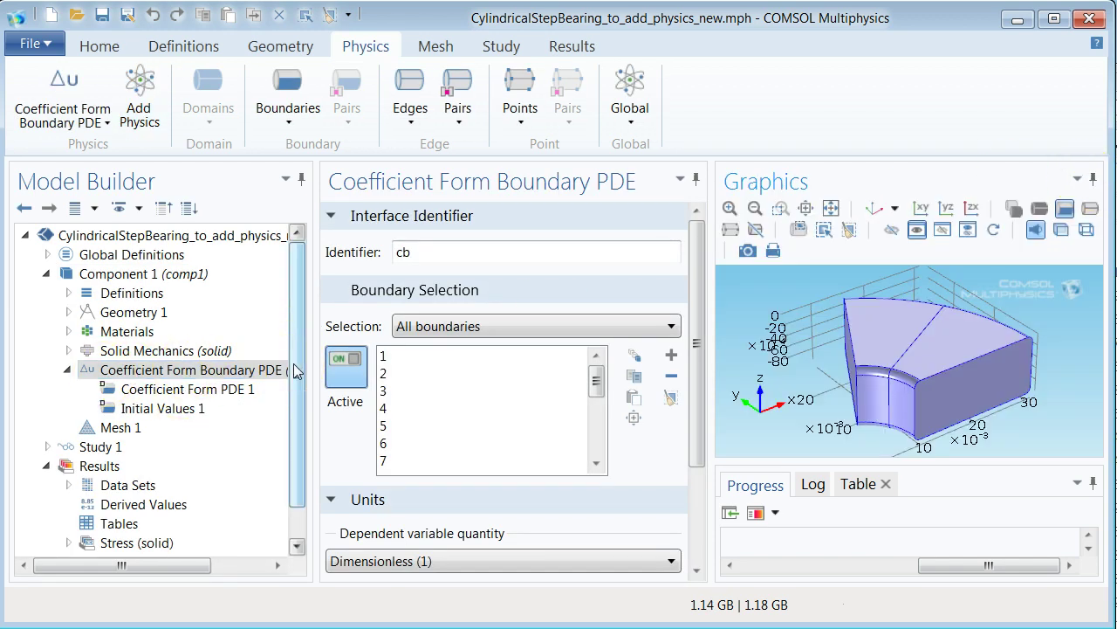
# Step: Remove all boundaries from the Coefficient Form Boundary PDE interface's boundary selection
pyautogui.click(161, 371)
pyautogui.rightClick(161, 371)
pyautogui.click(92, 369)
pyautogui.click(388, 358)
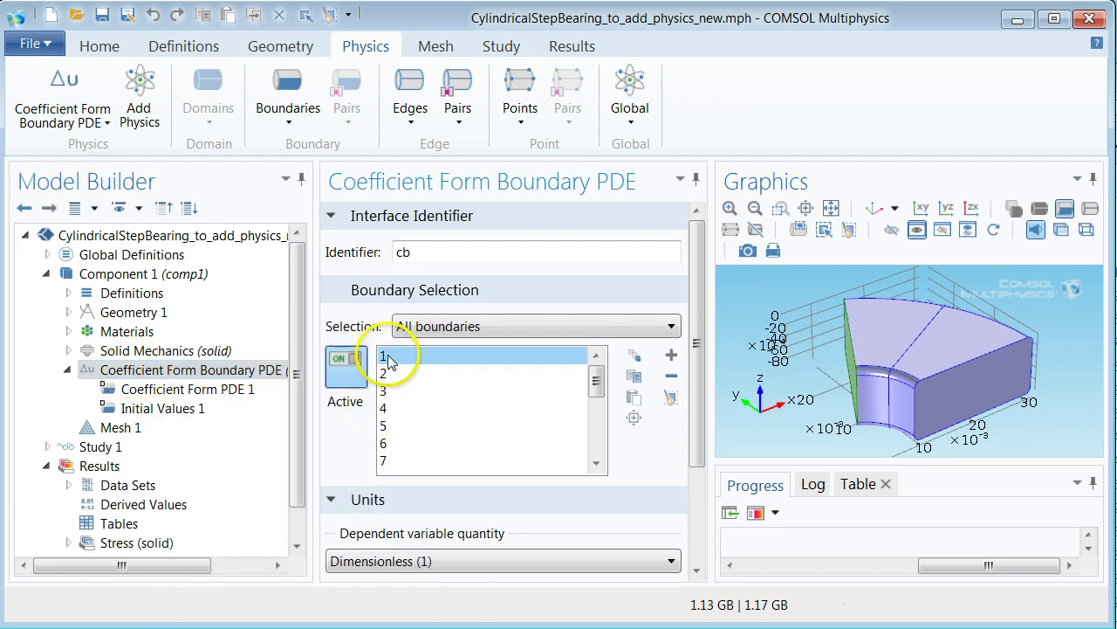
pyautogui.hotkey('ctrl', 'a')
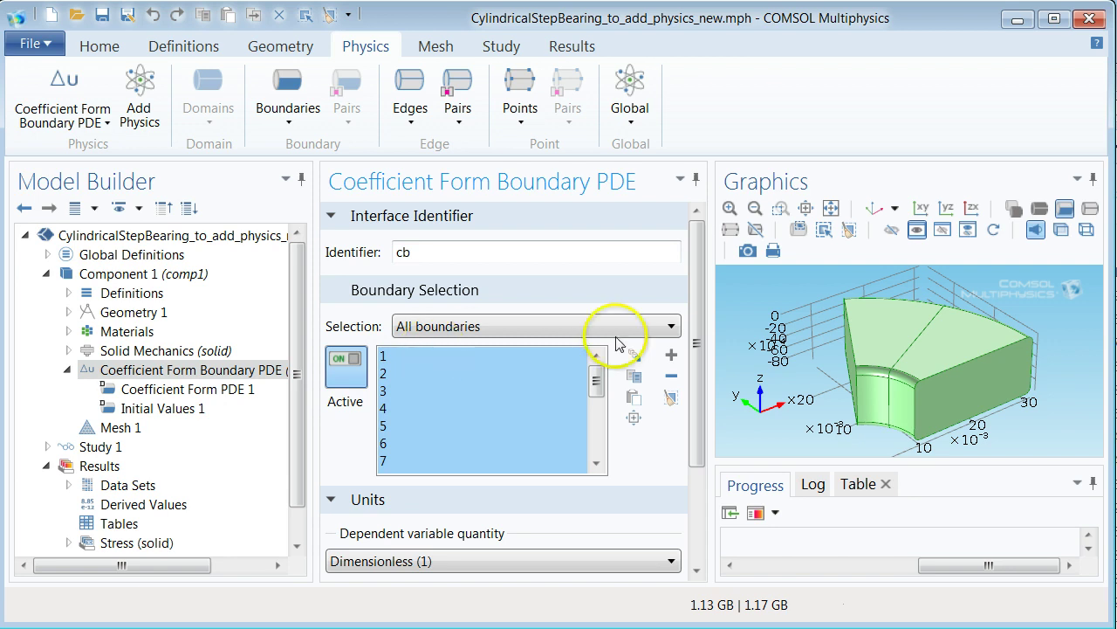
pyautogui.click(671, 375)
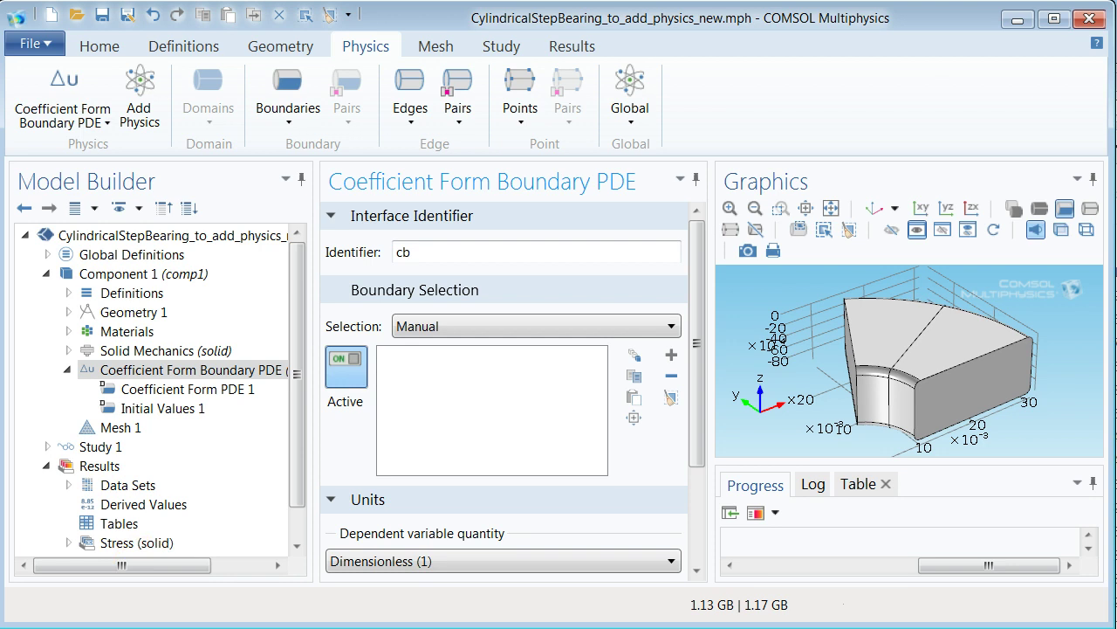
# Step: Assign the two upper faces of the bearing, boundaries 6 and 12, to the Coefficient Form Boundary PDE interface
pyautogui.click(954, 346)
pyautogui.click(899, 326)
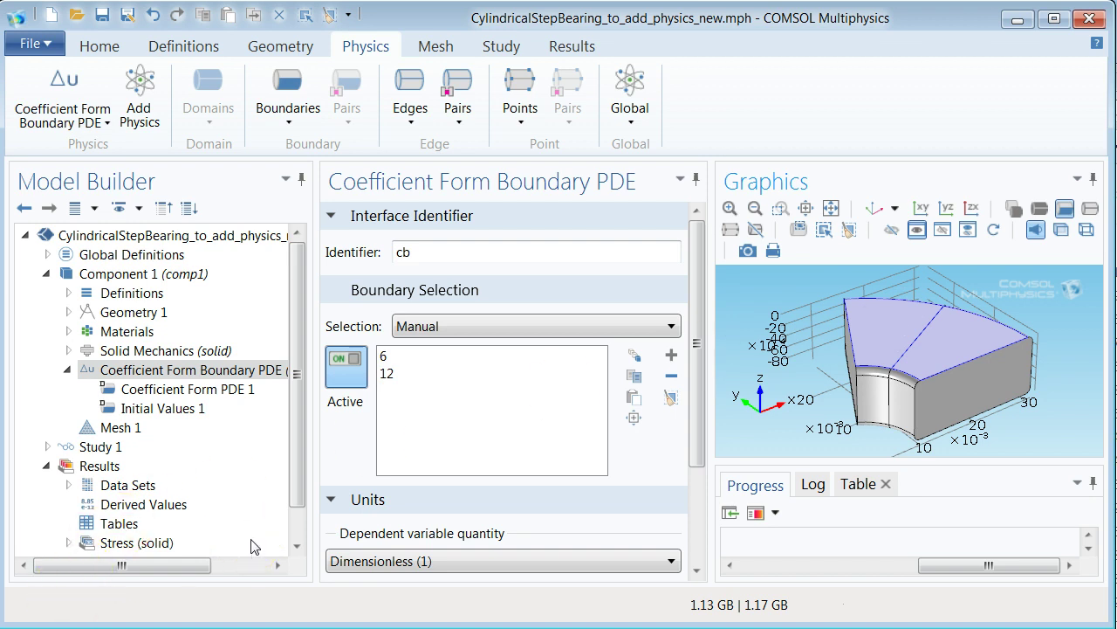
pyautogui.click(568, 444)
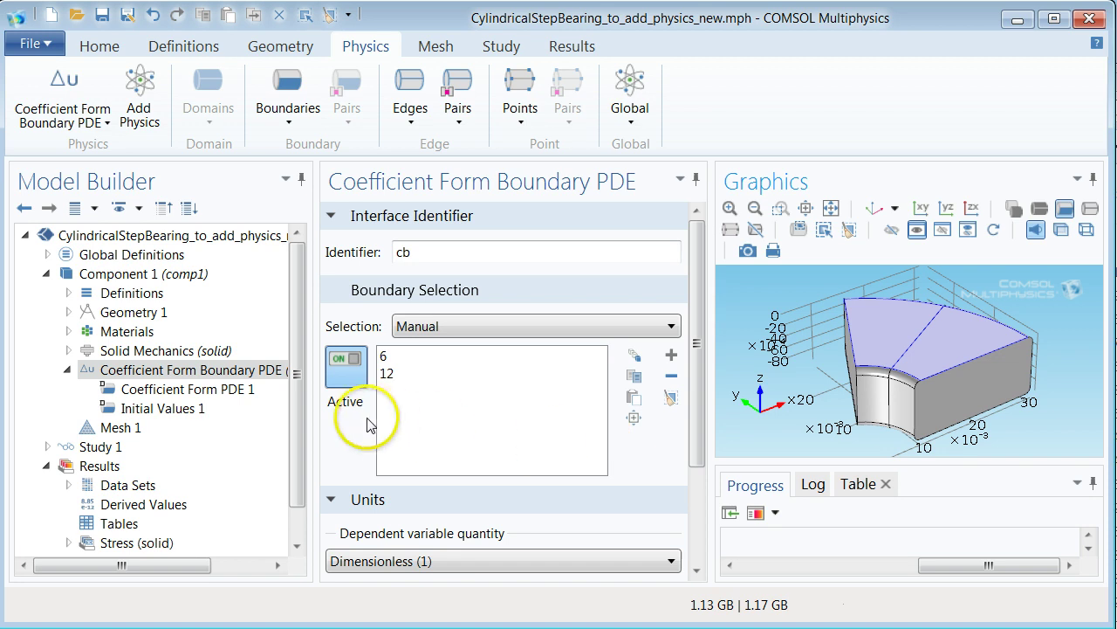
# Step: Add a Dirichlet Boundary Condition on the six outer edges of the upper face: 8, 9, 17, 23, 27 and 34
pyautogui.rightClick(219, 371)
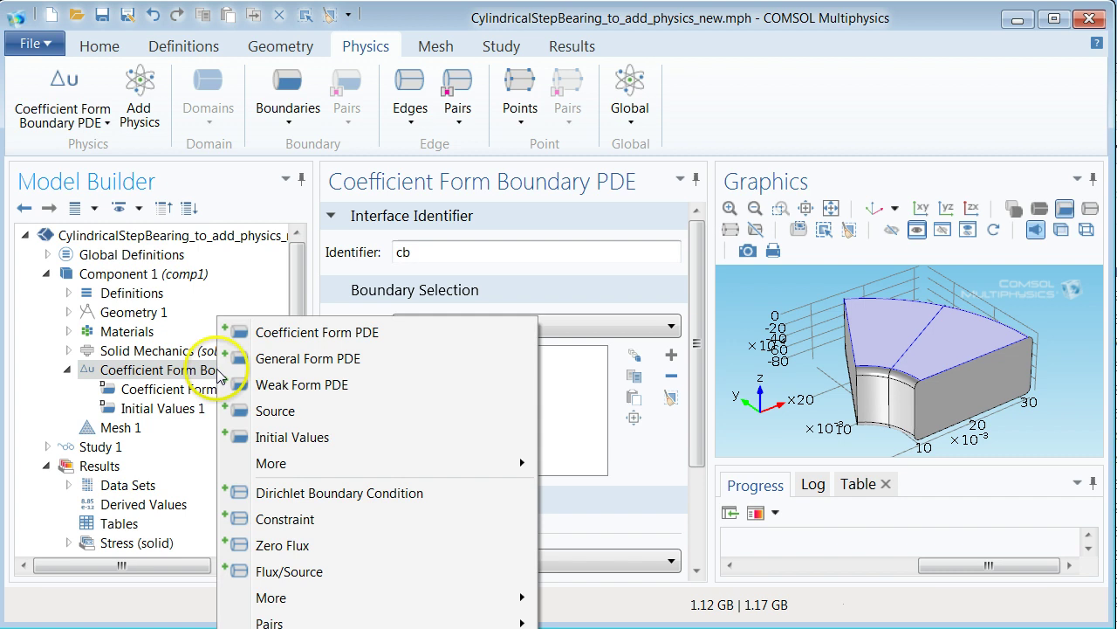
pyautogui.click(325, 494)
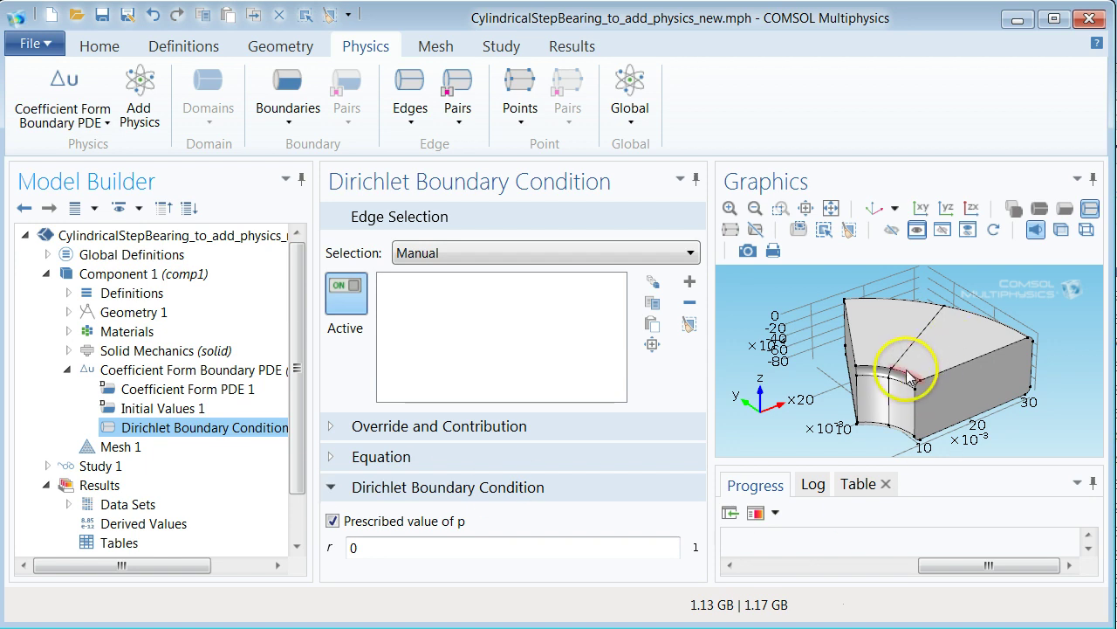
pyautogui.click(882, 367)
pyautogui.click(875, 367)
pyautogui.click(847, 330)
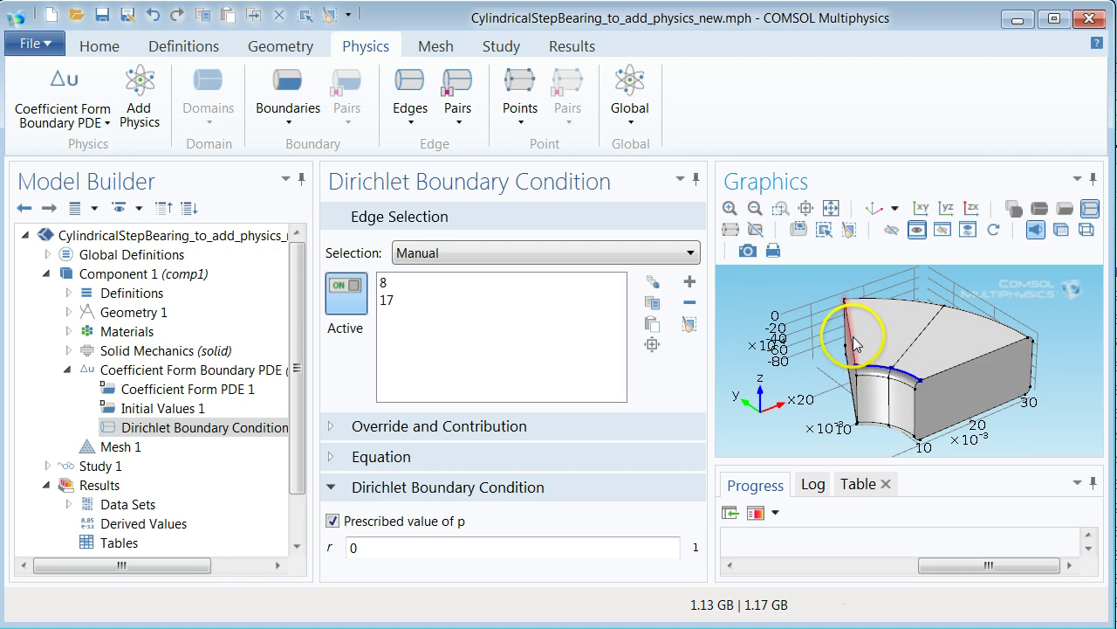
pyautogui.click(969, 361)
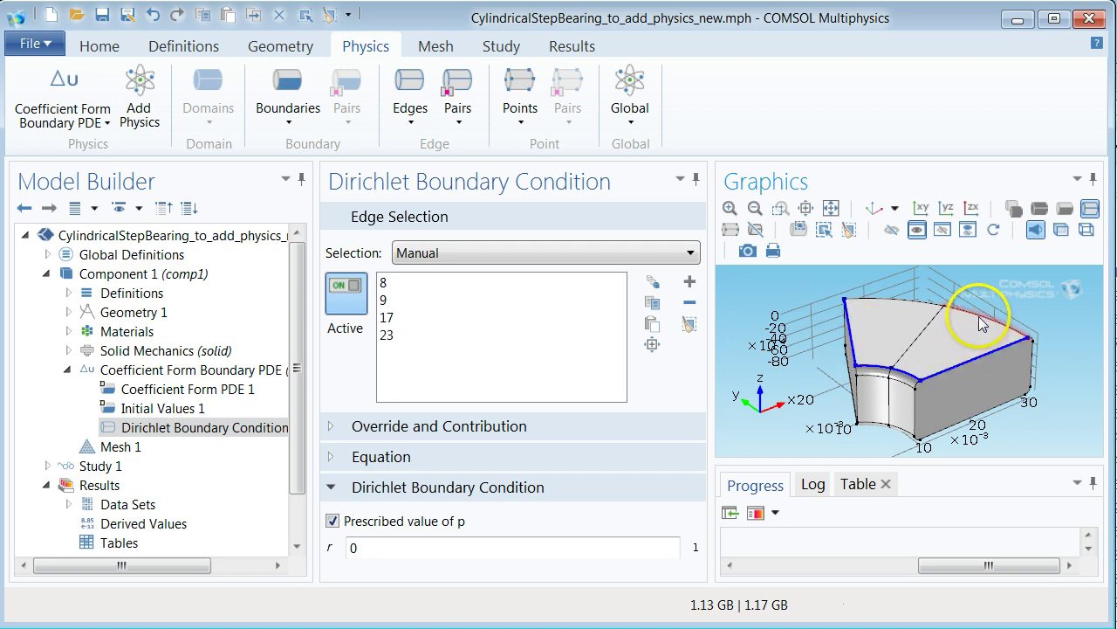
pyautogui.click(977, 321)
pyautogui.moveTo(910, 331); pyautogui.dragTo(914, 368)
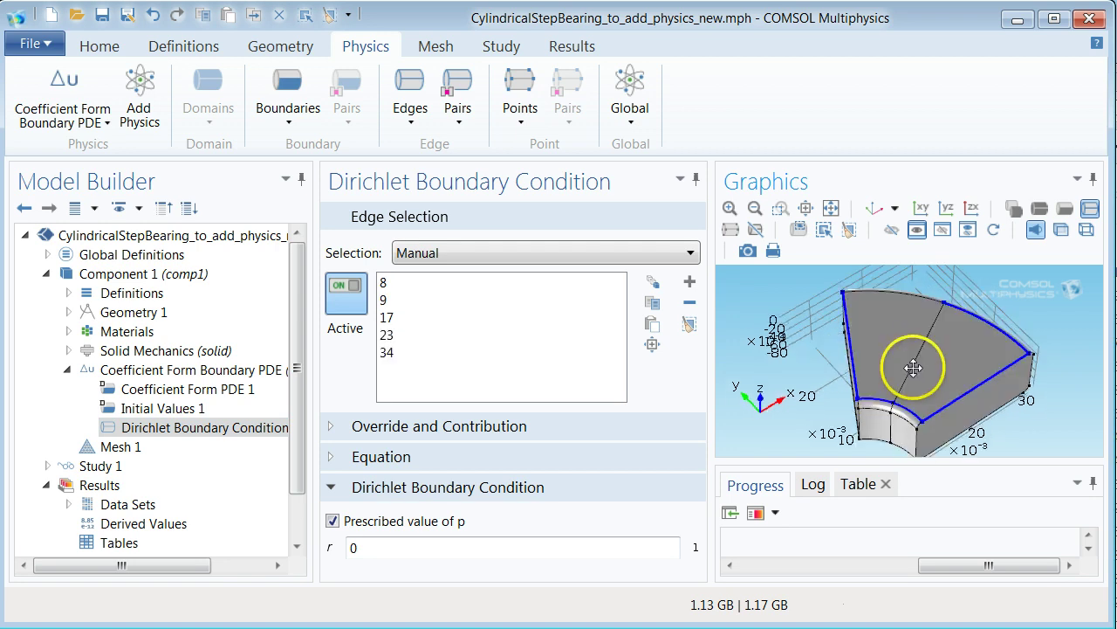
pyautogui.click(899, 294)
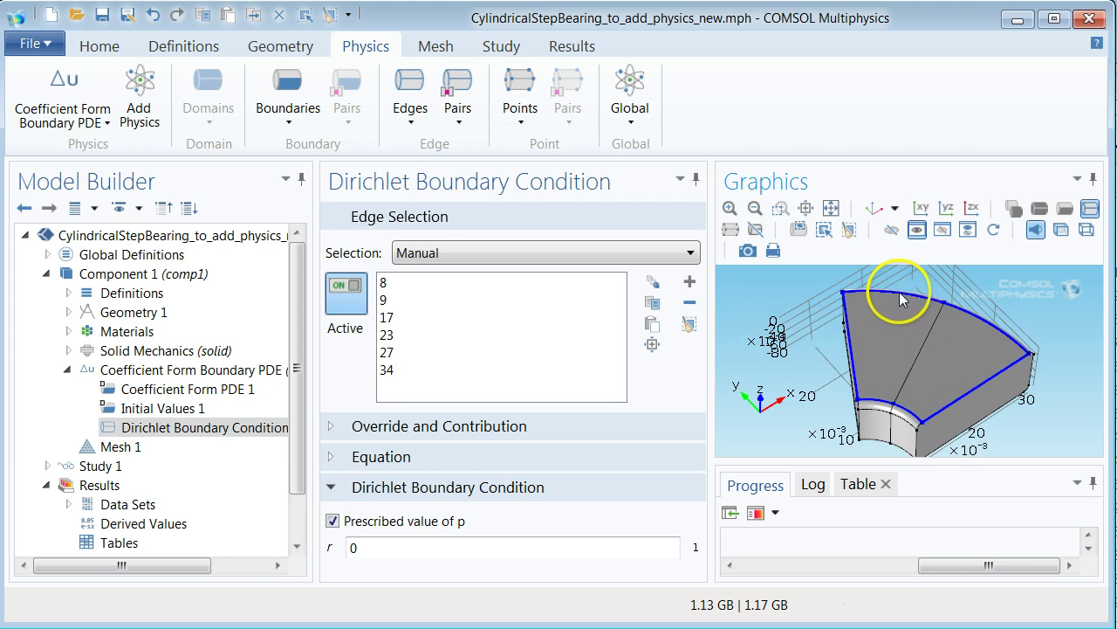
# Step: Set the prescribed value r of p to pa in the Dirichlet Boundary Condition
pyautogui.click(875, 208)
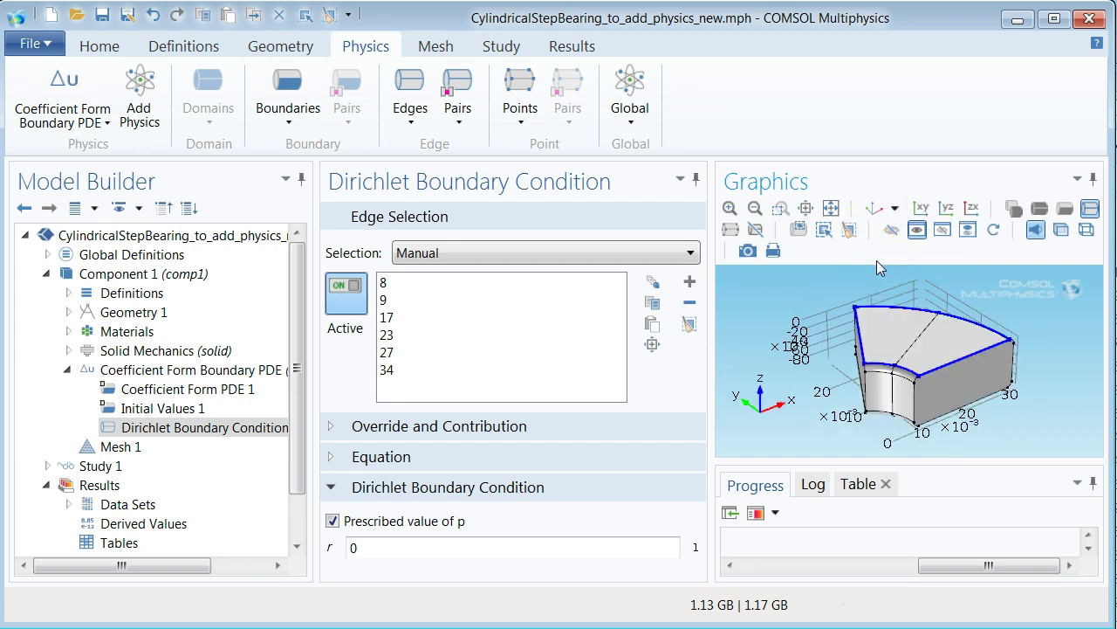
pyautogui.click(403, 544)
pyautogui.write('pa')
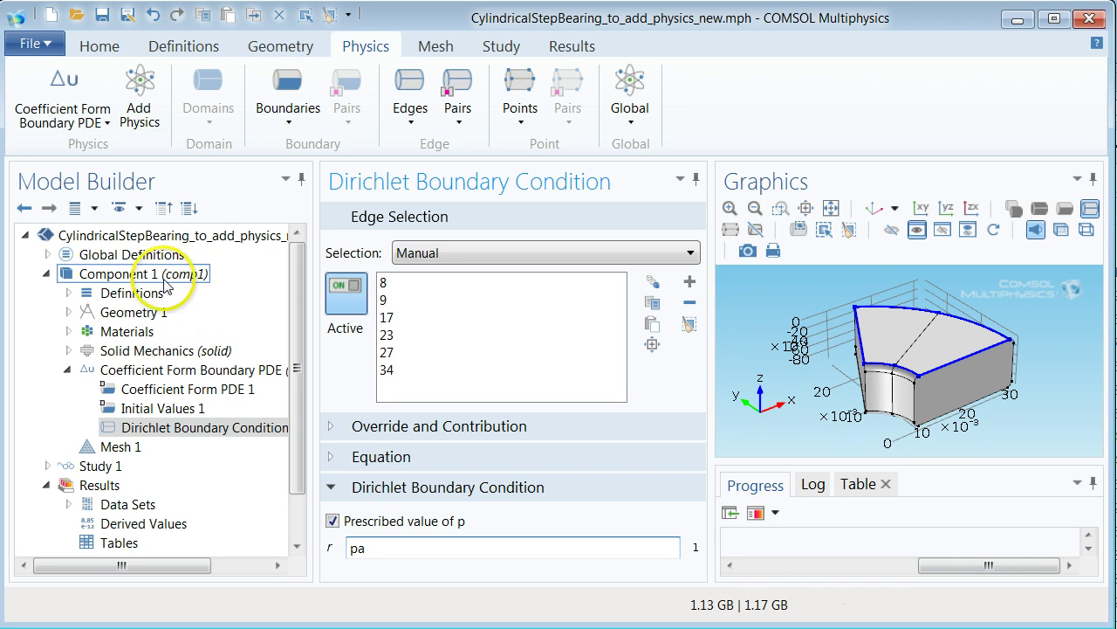
# Step: Add a Variables node under Global Definitions and show its settings
pyautogui.rightClick(114, 256)
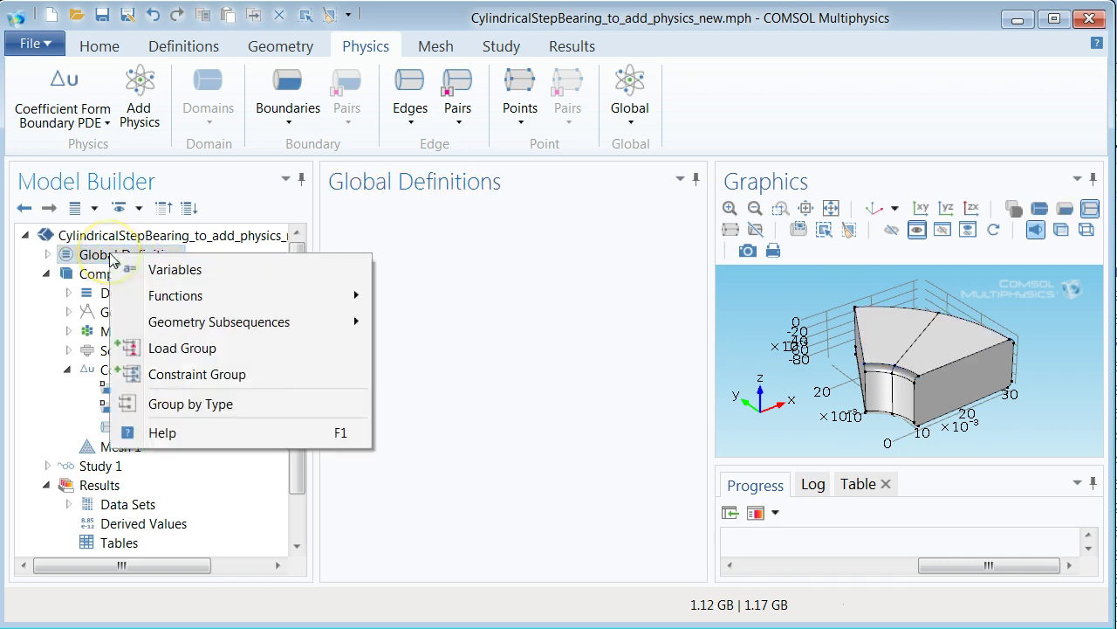
pyautogui.click(168, 270)
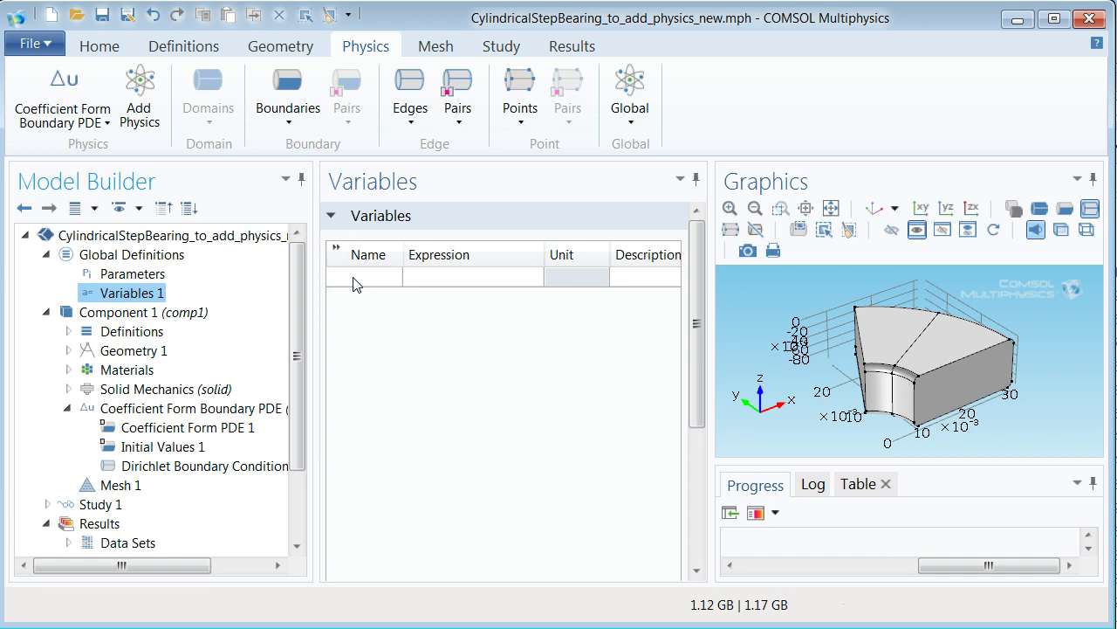
pyautogui.click(137, 293)
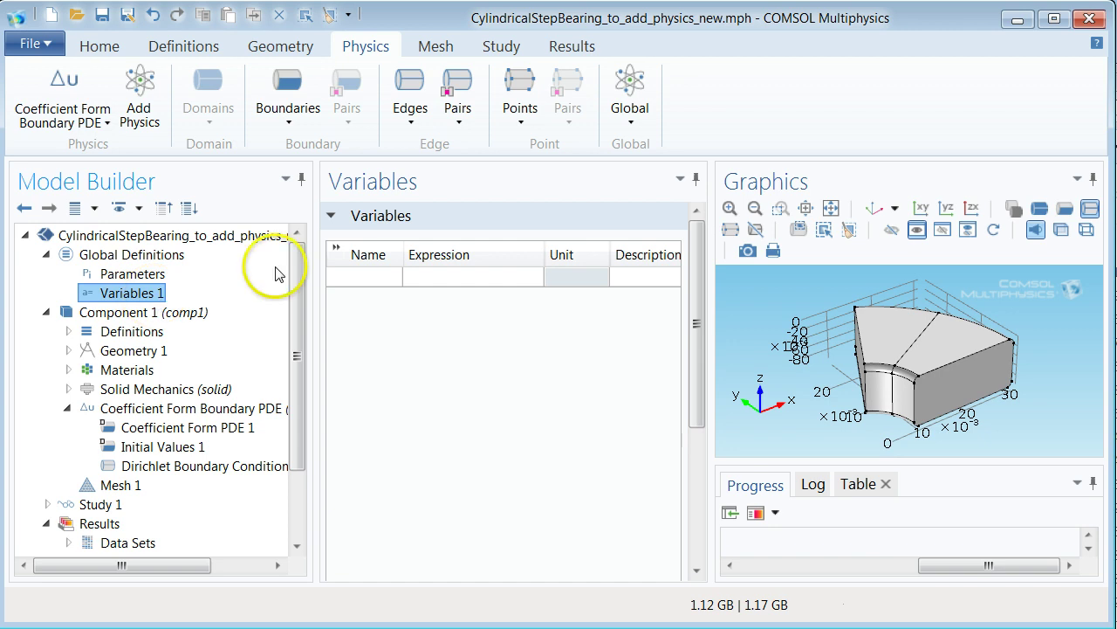
# Step: Rename the Variables node under Global Definitions as Polar Coordinates
pyautogui.rightClick(141, 297)
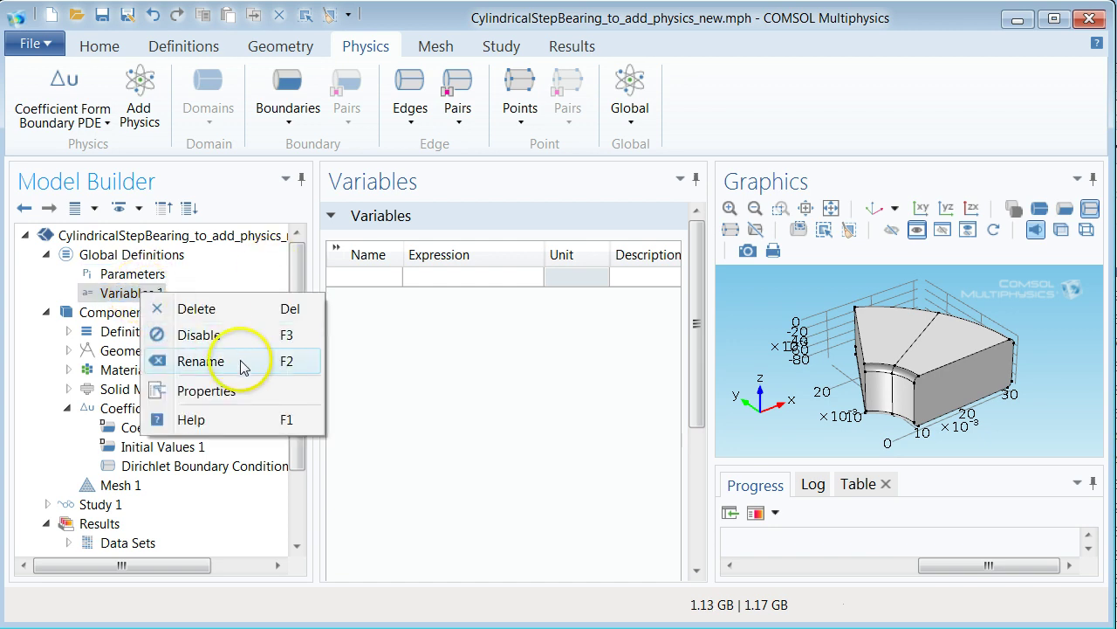
pyautogui.click(244, 367)
pyautogui.write('Pola')
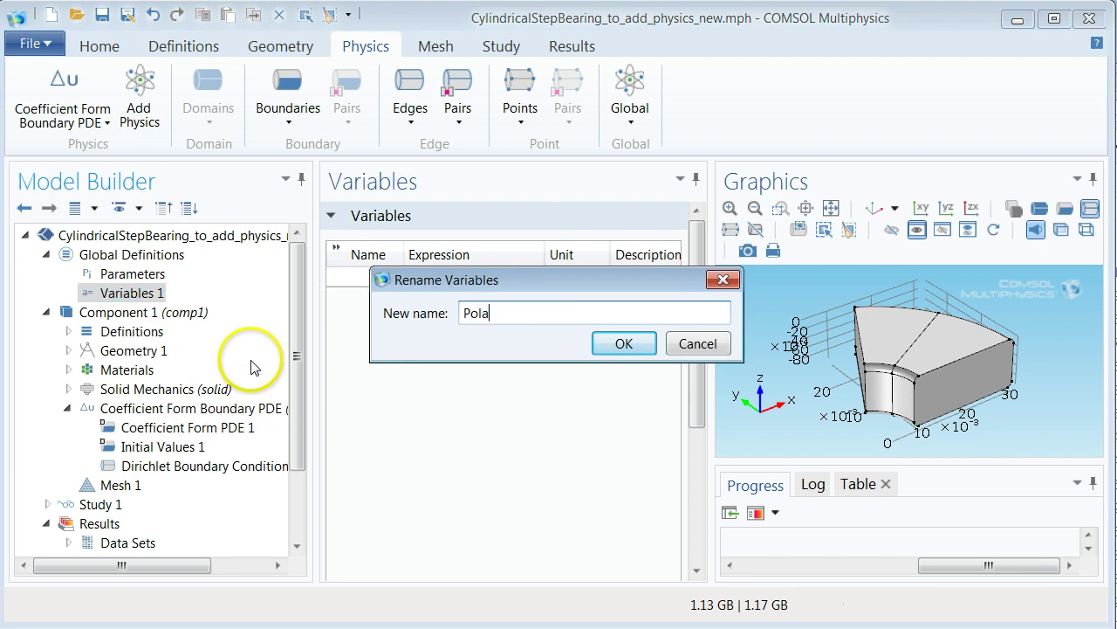
pyautogui.write('Coordinates')
pyautogui.press('Return')
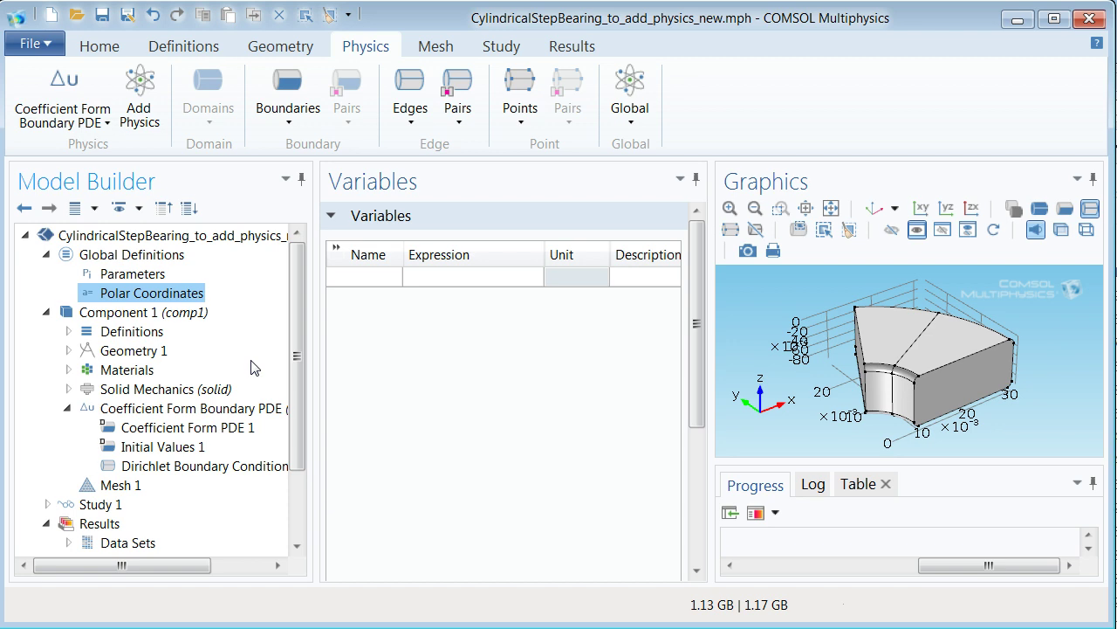
# Step: Define the variable r in Polar Coordinates with the expression sqrt(x^2+y^2)
pyautogui.click(357, 278)
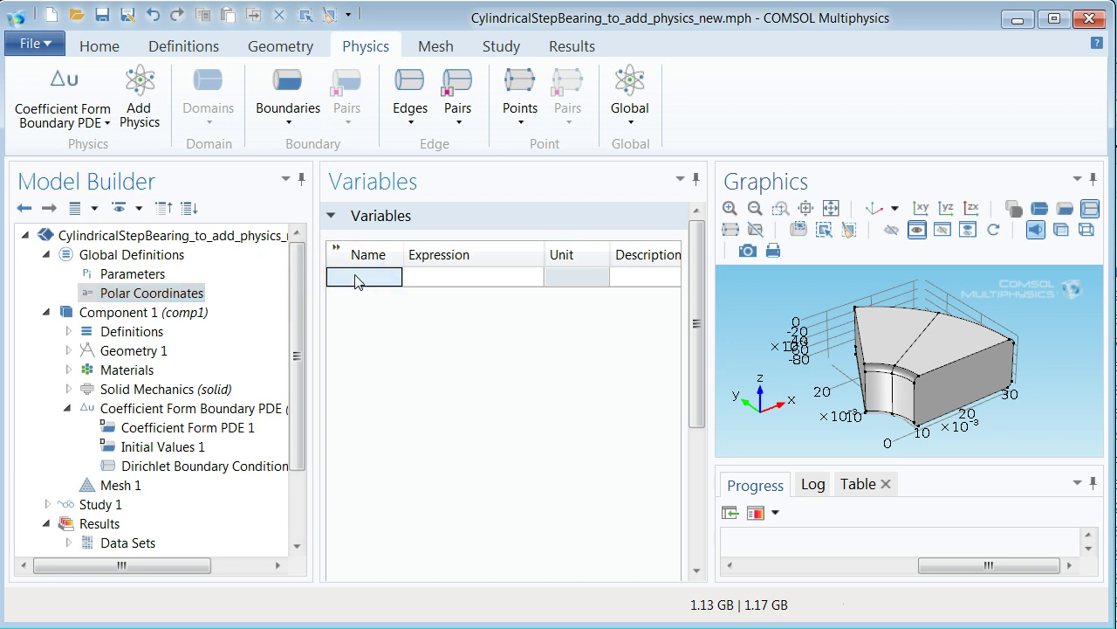
pyautogui.write('r')
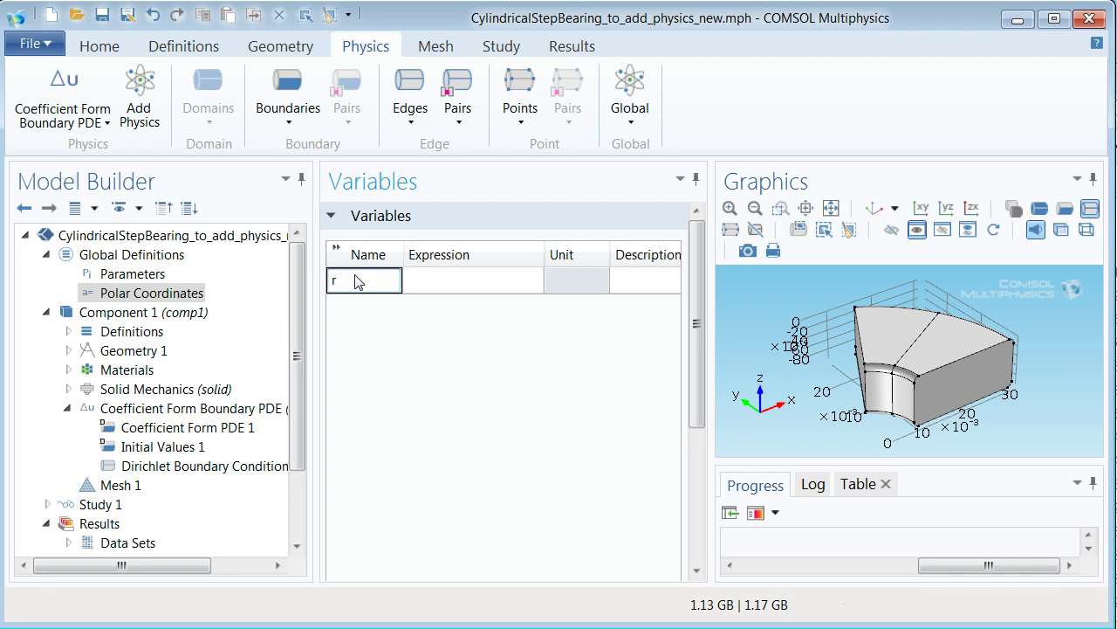
pyautogui.press('Tab')
pyautogui.write('sqrt(x^2+')
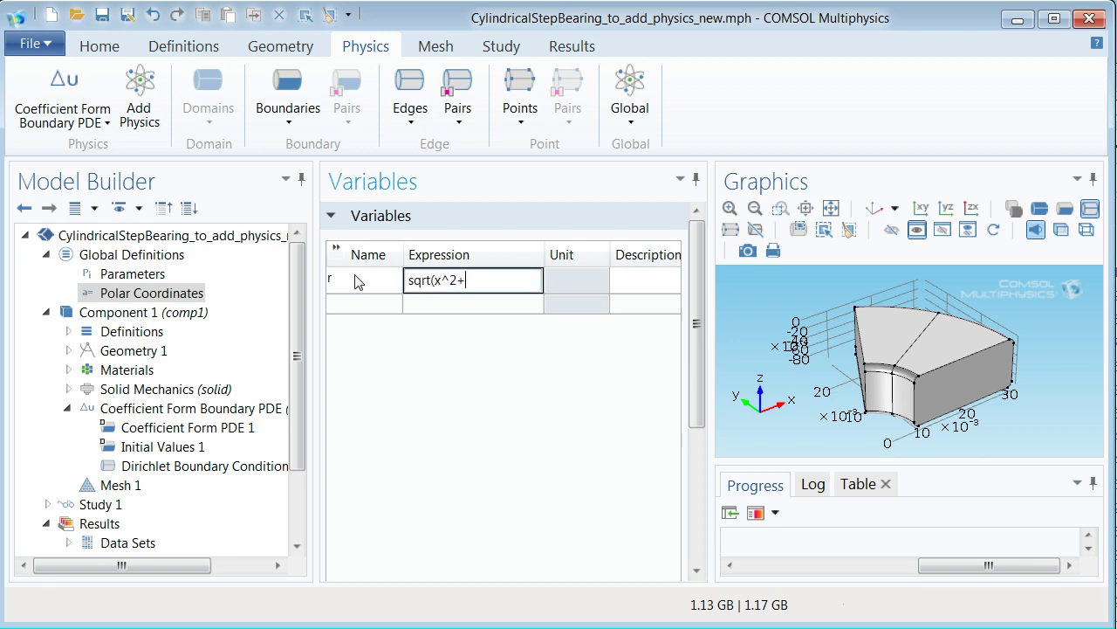
pyautogui.write('y^2)')
# Step: Add the variable theta to Polar Coordinates with the expression atan2(y,x)
pyautogui.click(354, 304)
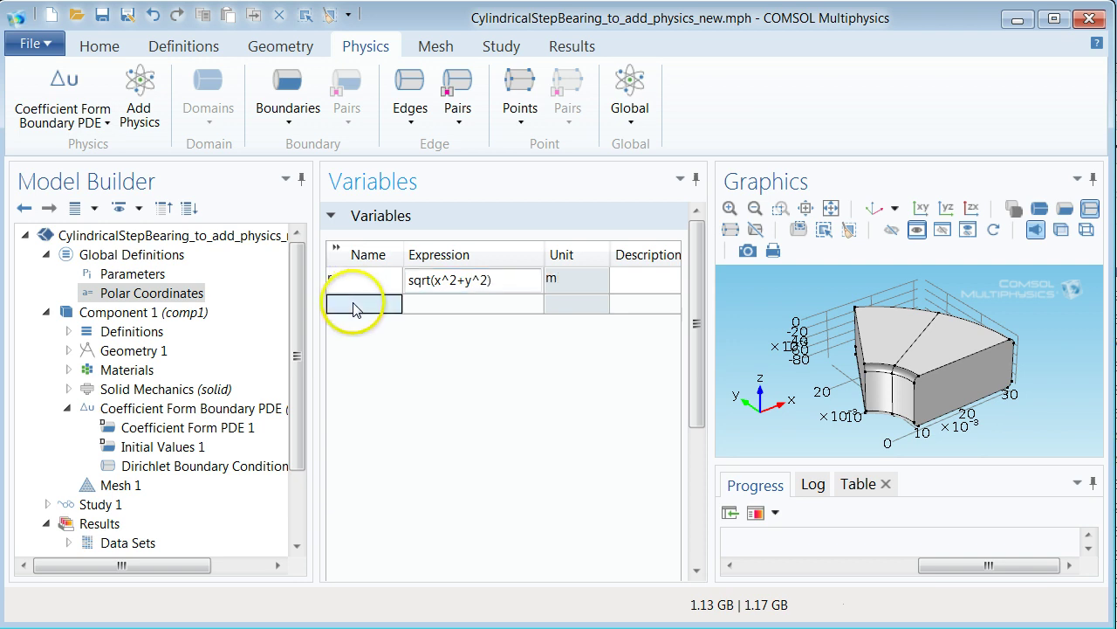
pyautogui.write('theta')
pyautogui.press('Tab')
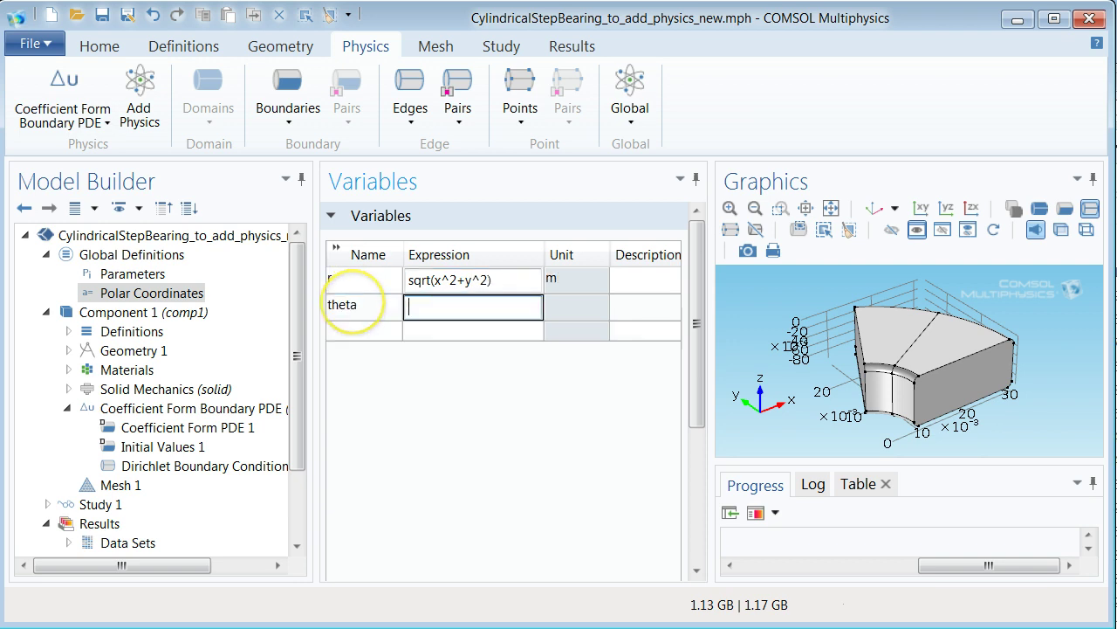
pyautogui.write('atan')
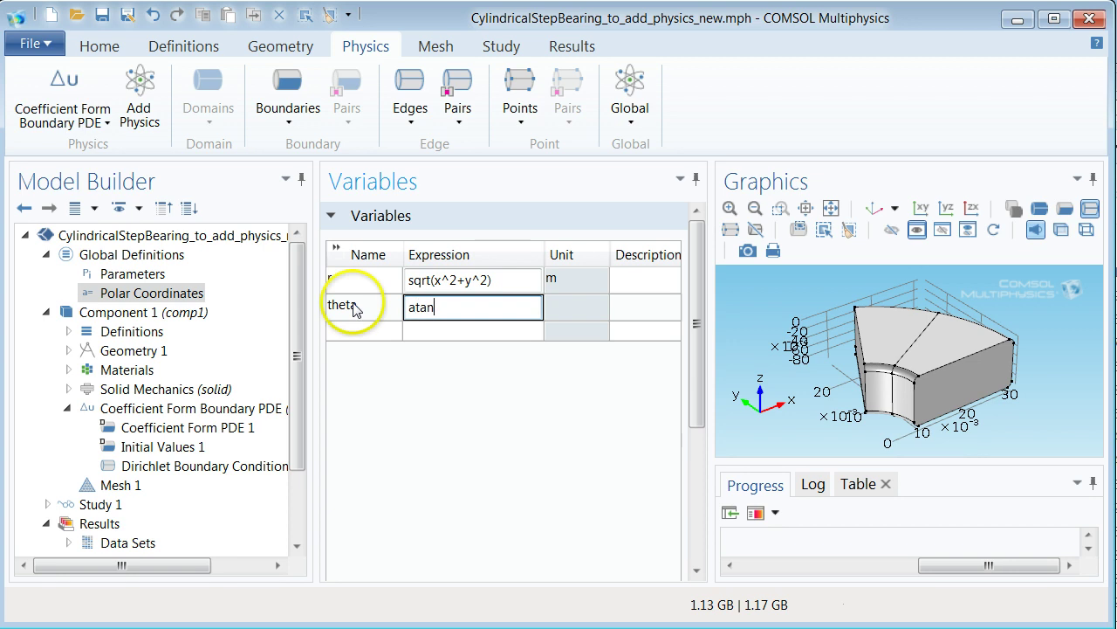
pyautogui.write('2(y,x)')
pyautogui.press('Return')
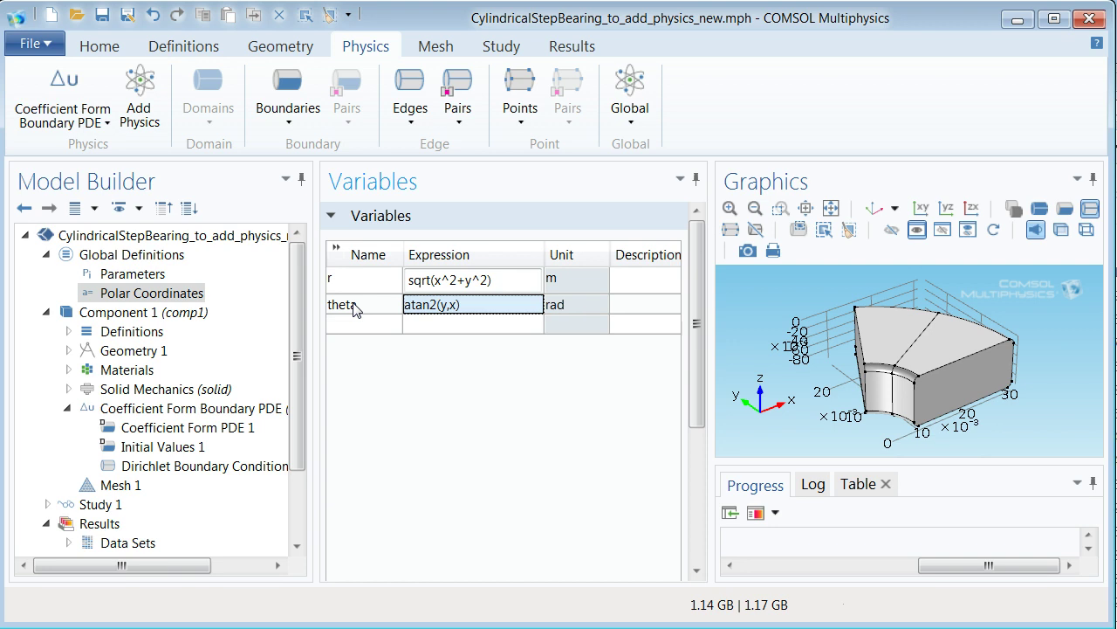
pyautogui.click(353, 327)
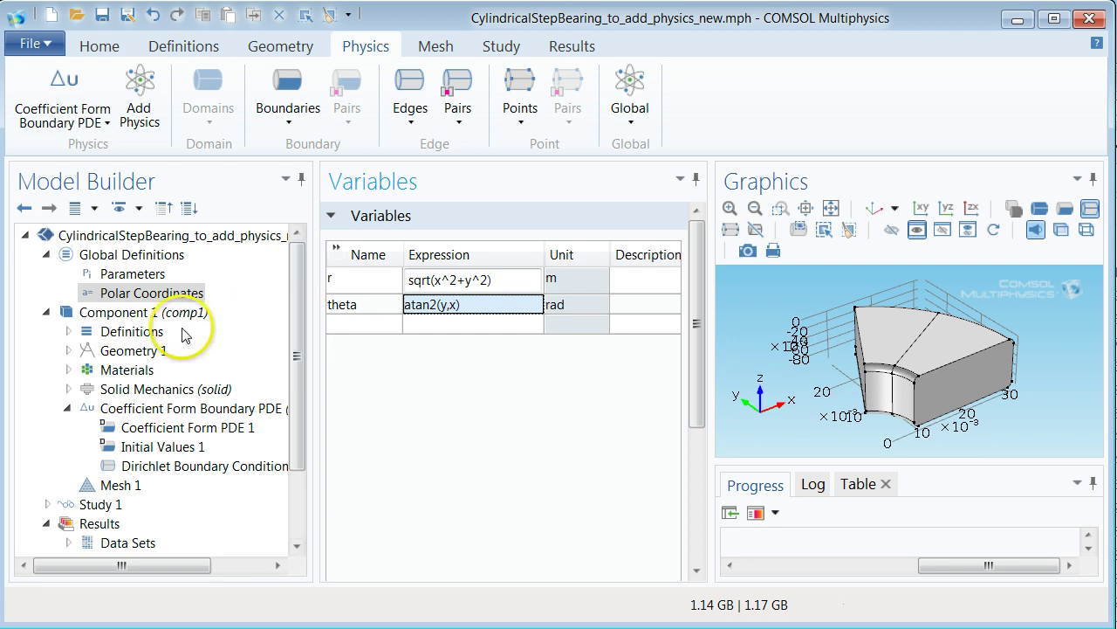
# Step: Add a Variables node under the Definitions of Component 1
pyautogui.click(129, 333)
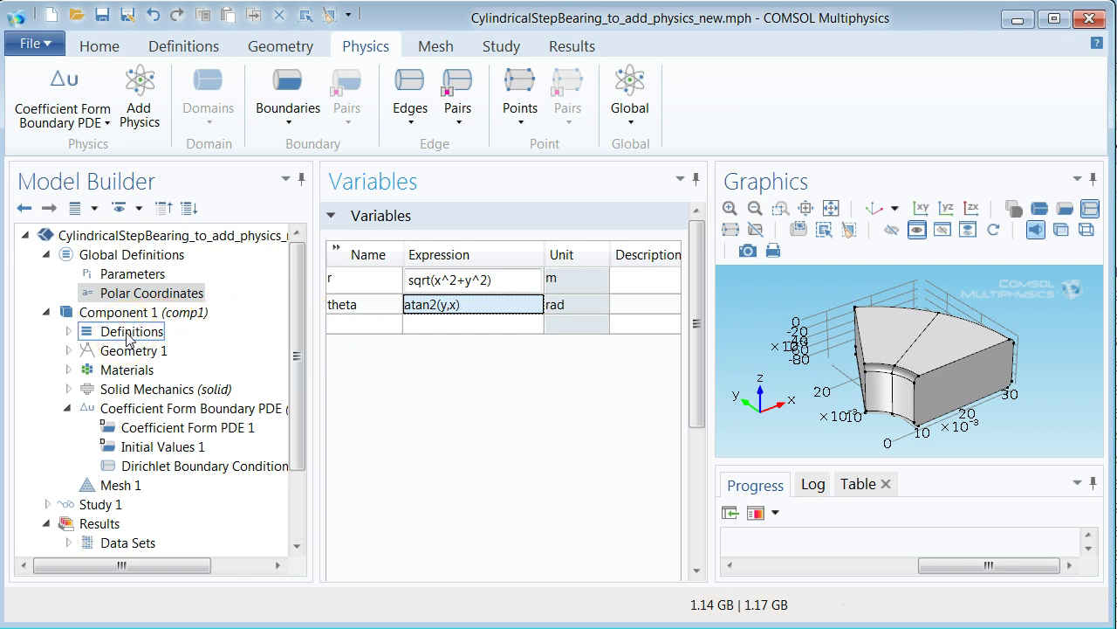
pyautogui.rightClick(128, 334)
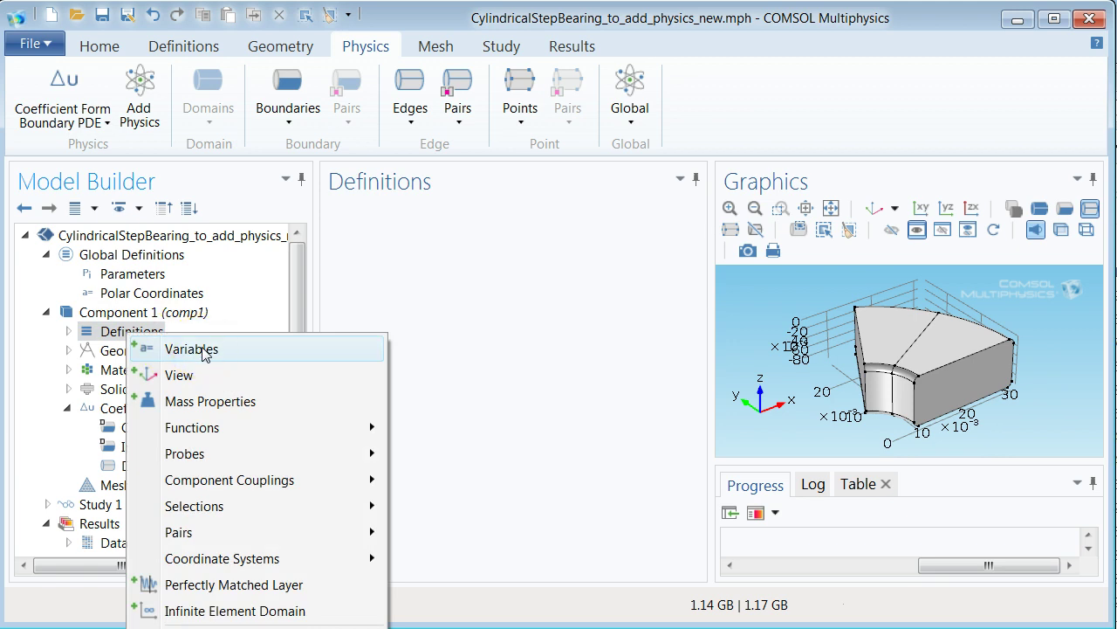
pyautogui.click(202, 349)
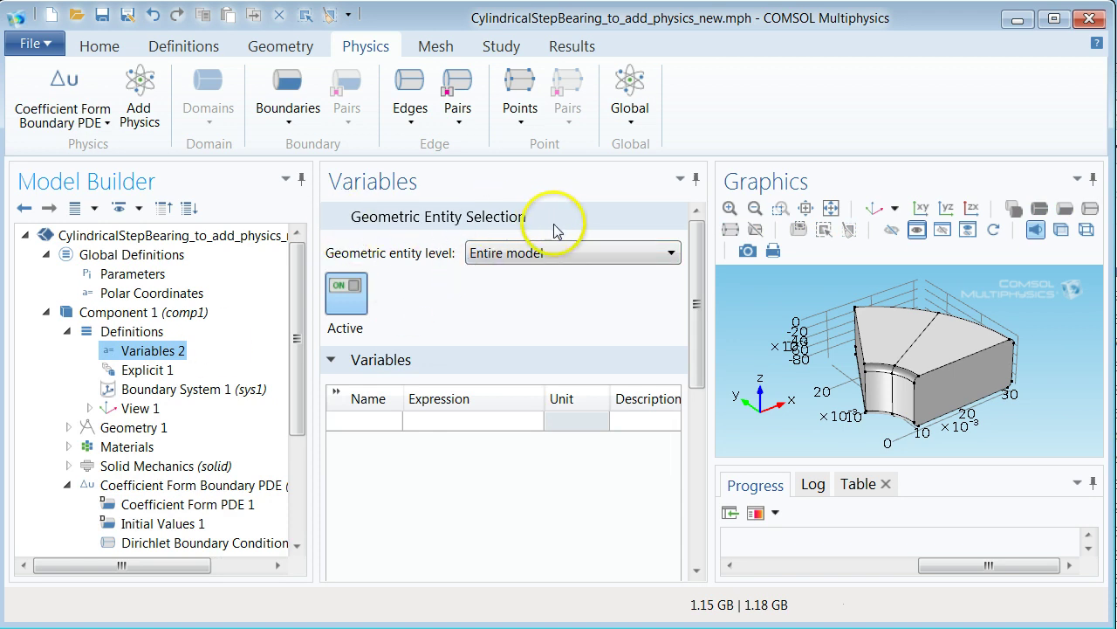
# Step: Review the geometric entity levels offered by the component's Variables node, and compare its settings with the global Parameters and Polar Coordinates nodes
pyautogui.click(517, 255)
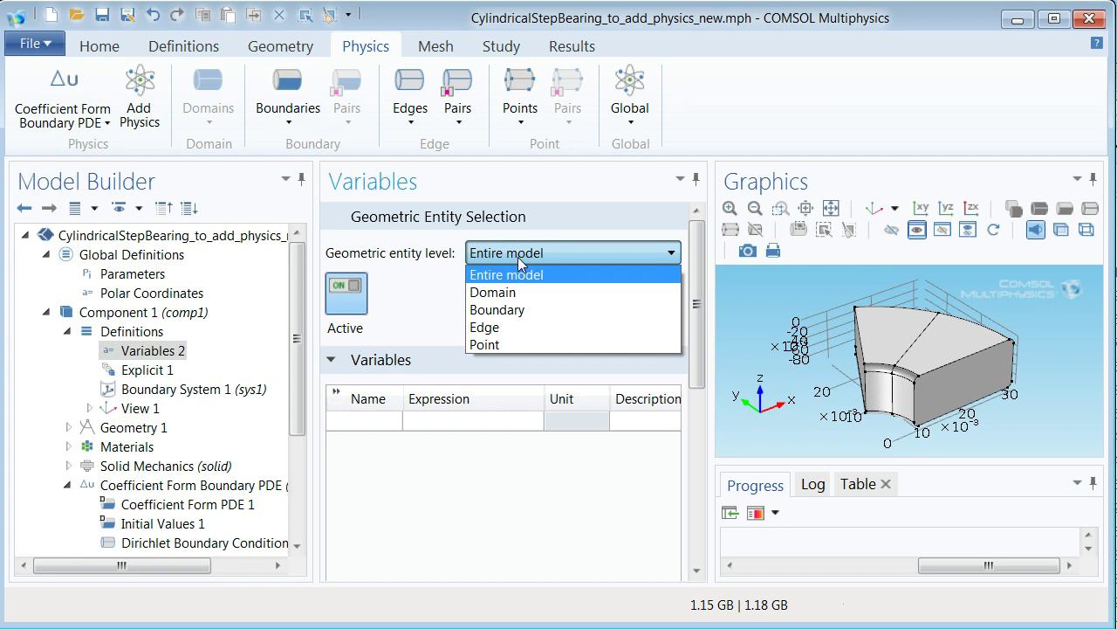
pyautogui.click(518, 257)
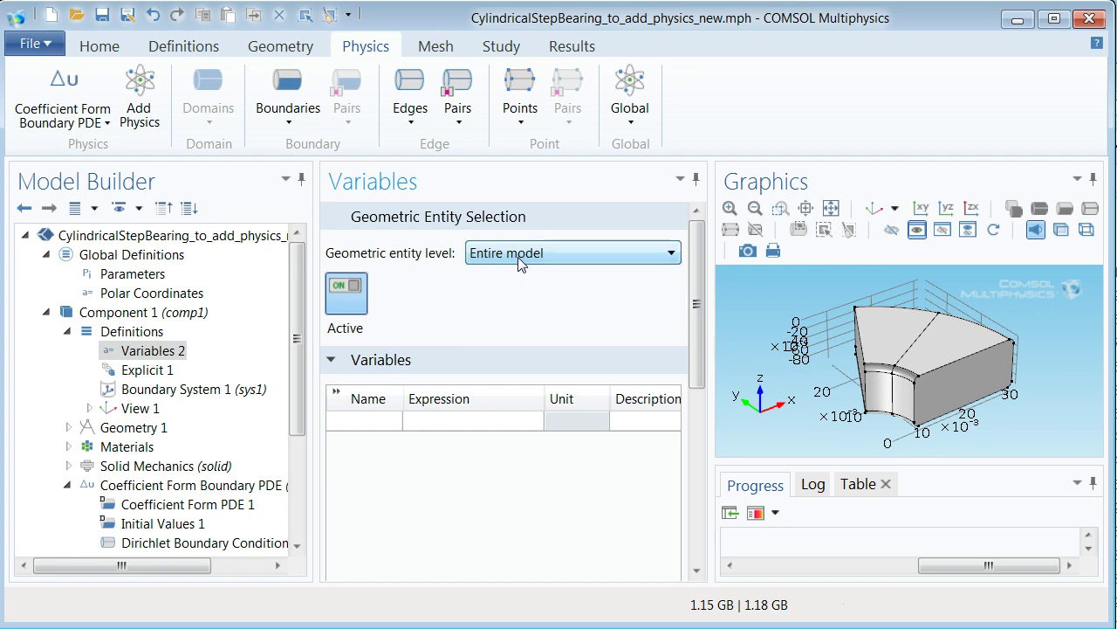
pyautogui.click(141, 257)
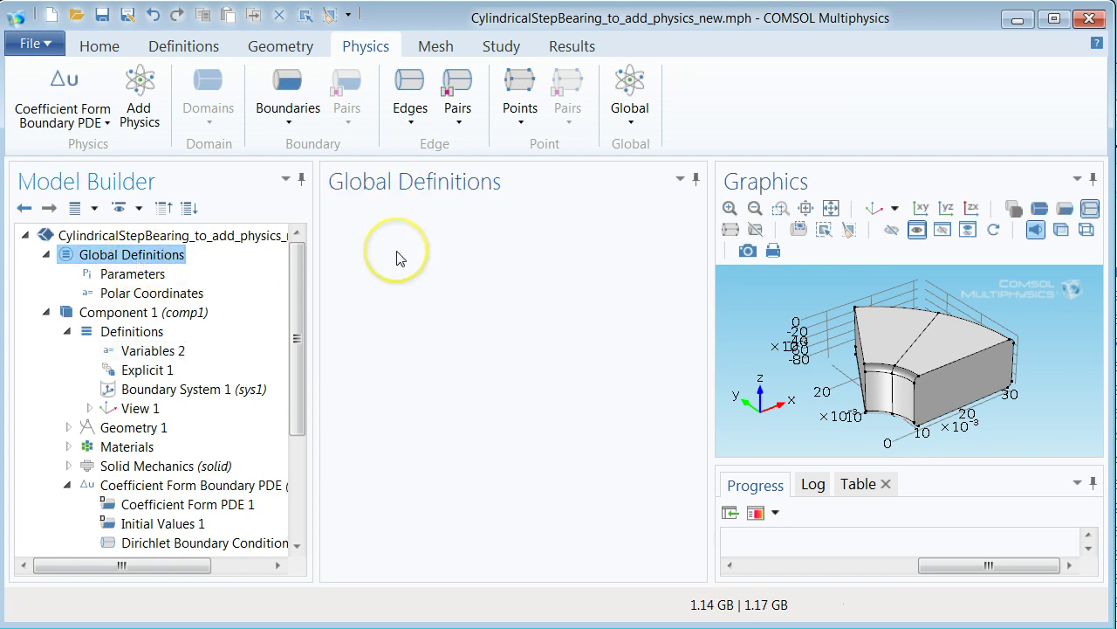
pyautogui.click(109, 274)
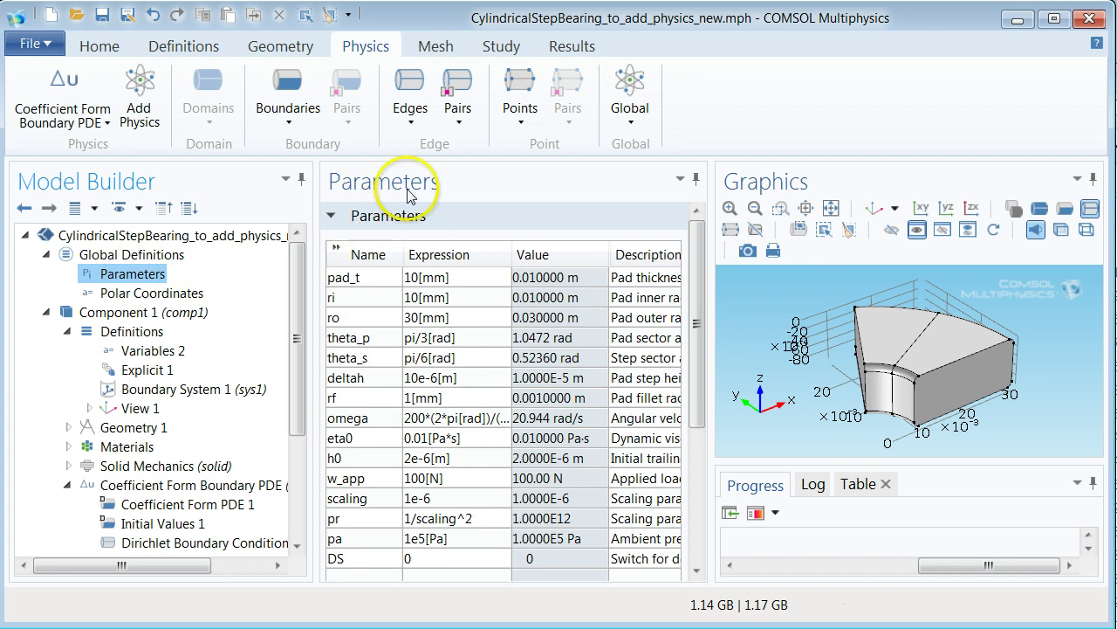
pyautogui.click(140, 294)
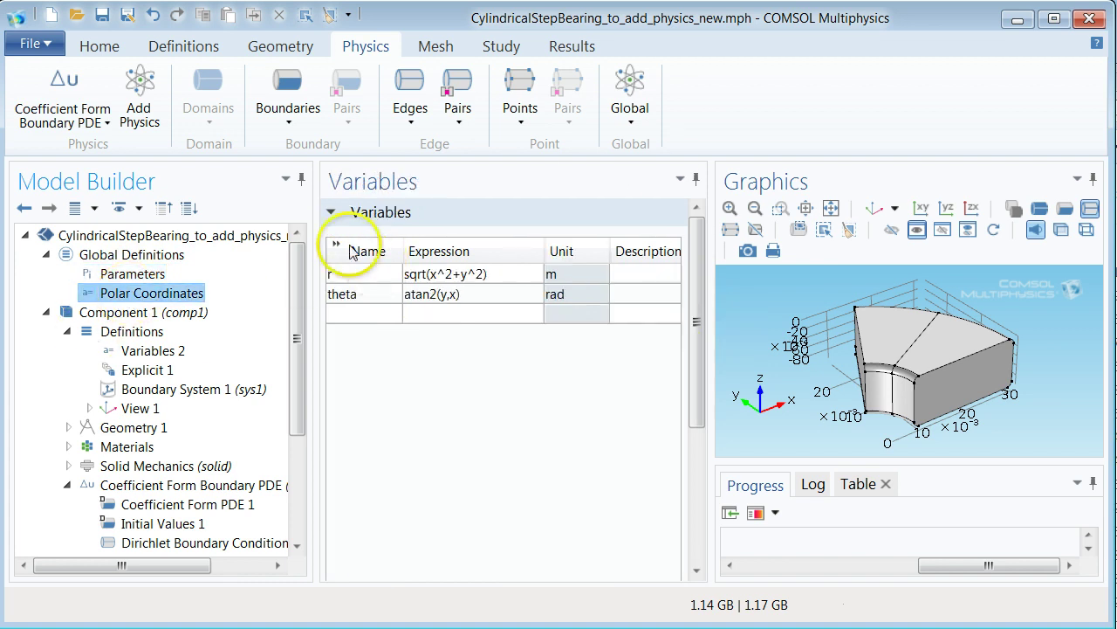
pyautogui.click(115, 351)
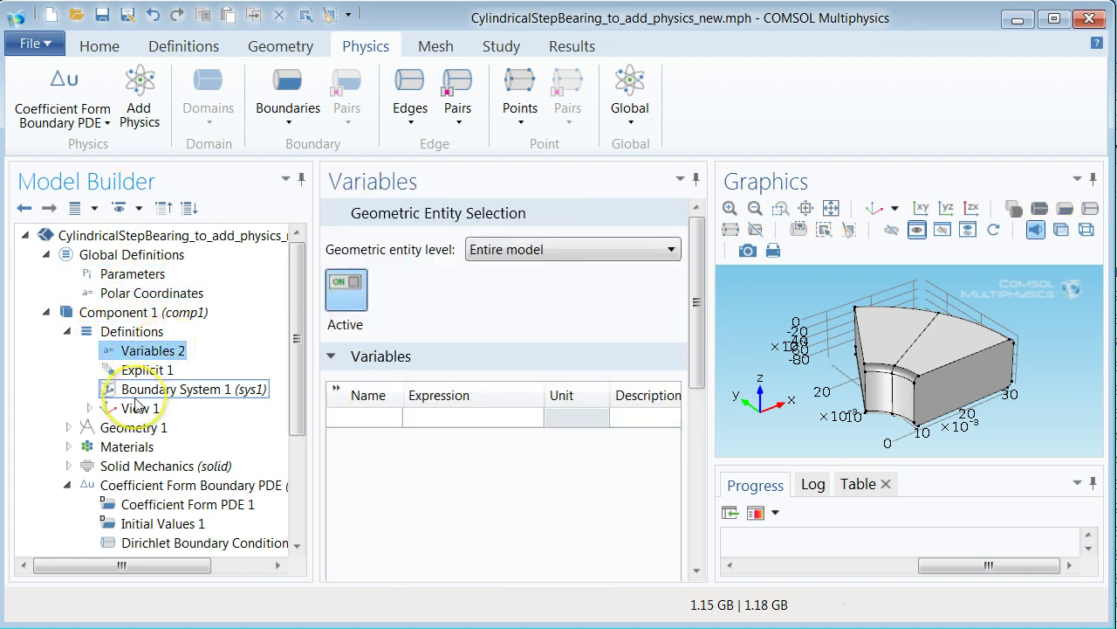
# Step: Rename the Variables node under the component's Definitions as Film Thickness
pyautogui.rightClick(133, 352)
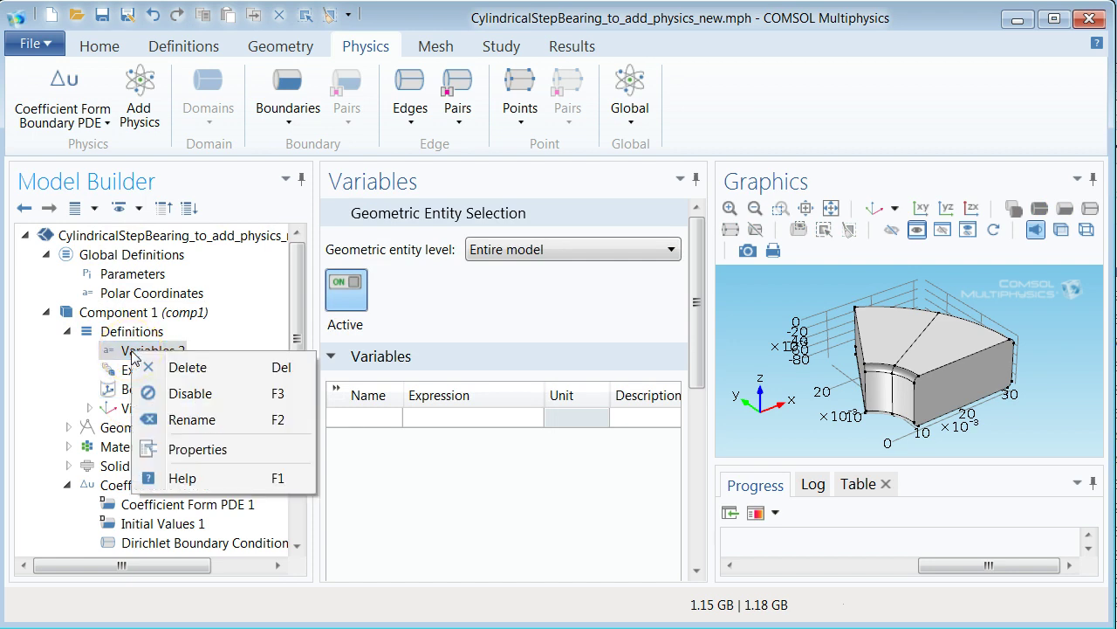
pyautogui.click(197, 420)
pyautogui.write('Film')
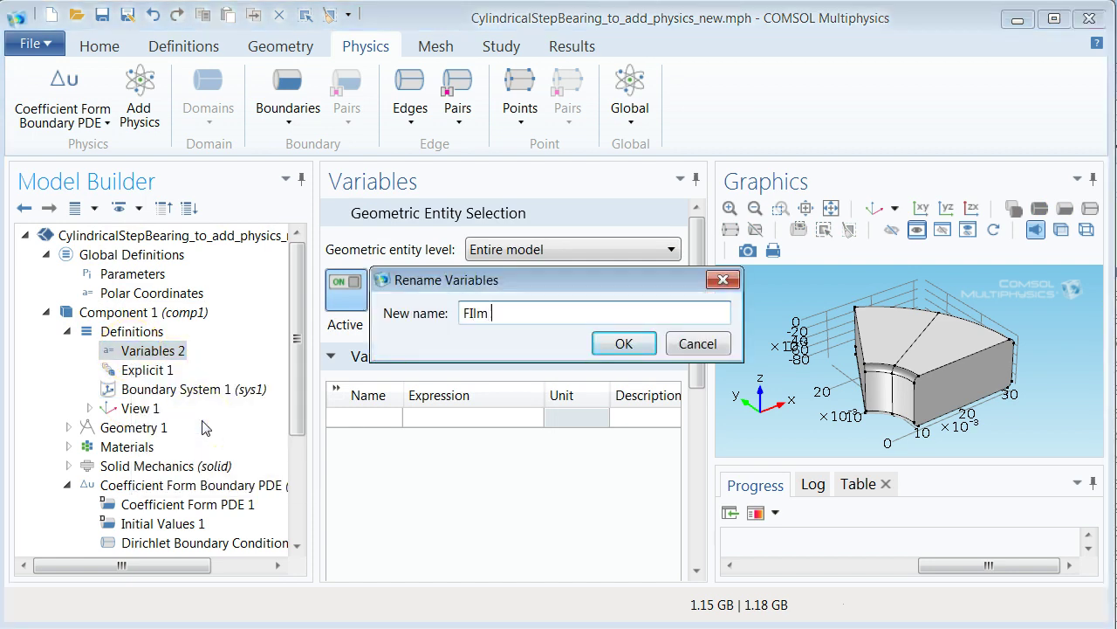
pyautogui.press('BackSpace')
pyautogui.press('BackSpace')
pyautogui.press('BackSpace')
pyautogui.write('ilm Thickness')
pyautogui.press('Return')
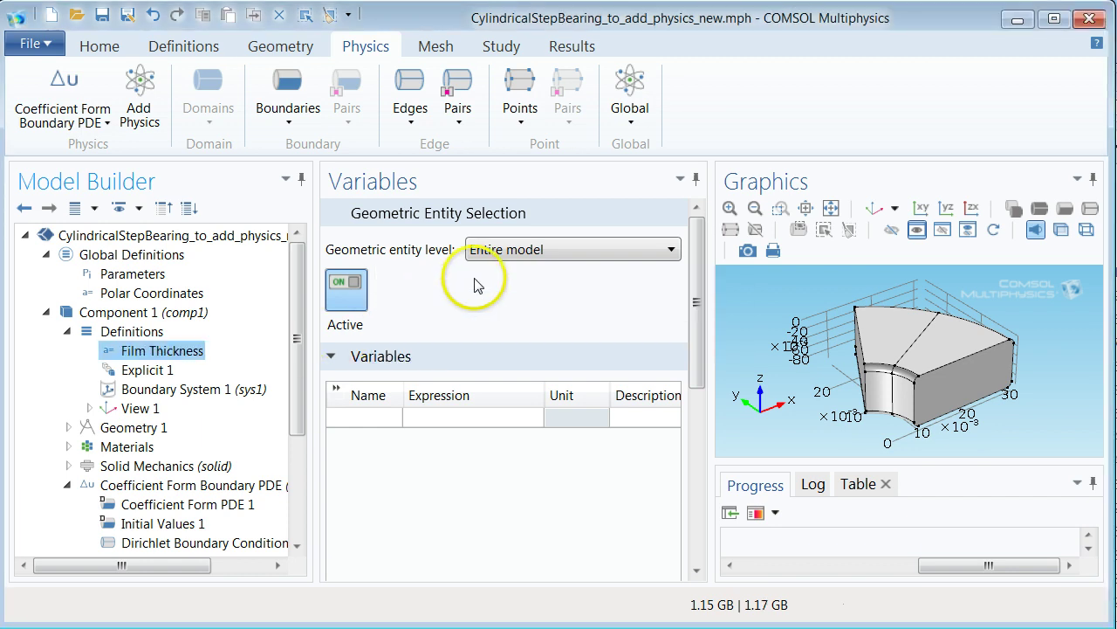
# Step: Set the geometric entity level of Film Thickness to Boundary and select the two upper bearing faces, boundaries 6 and 12
pyautogui.click(512, 250)
pyautogui.click(497, 305)
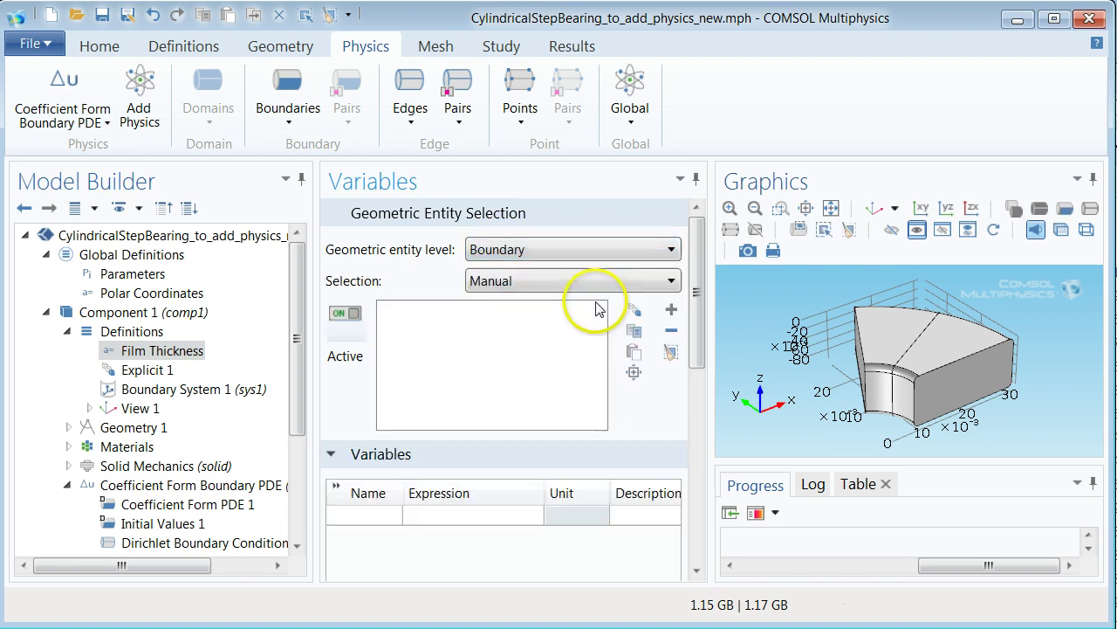
pyautogui.click(872, 332)
pyautogui.click(873, 333)
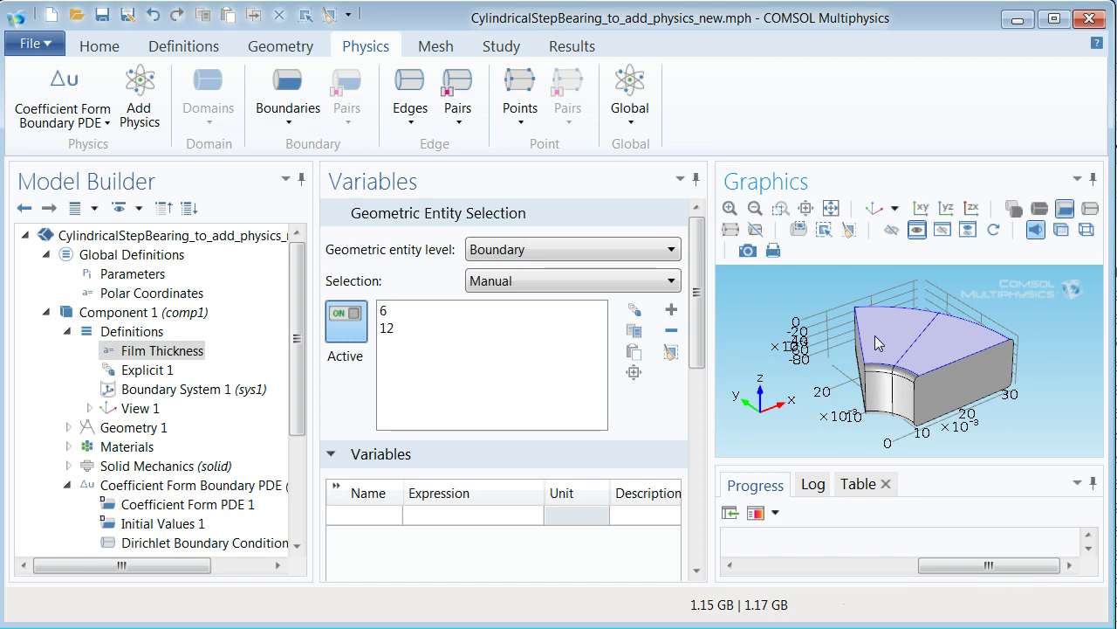
# Step: Define the variable myh in Film Thickness with the expression deltah*(r>ri && r<ro && theta<theta_s)
pyautogui.click(364, 516)
pyautogui.write('myh')
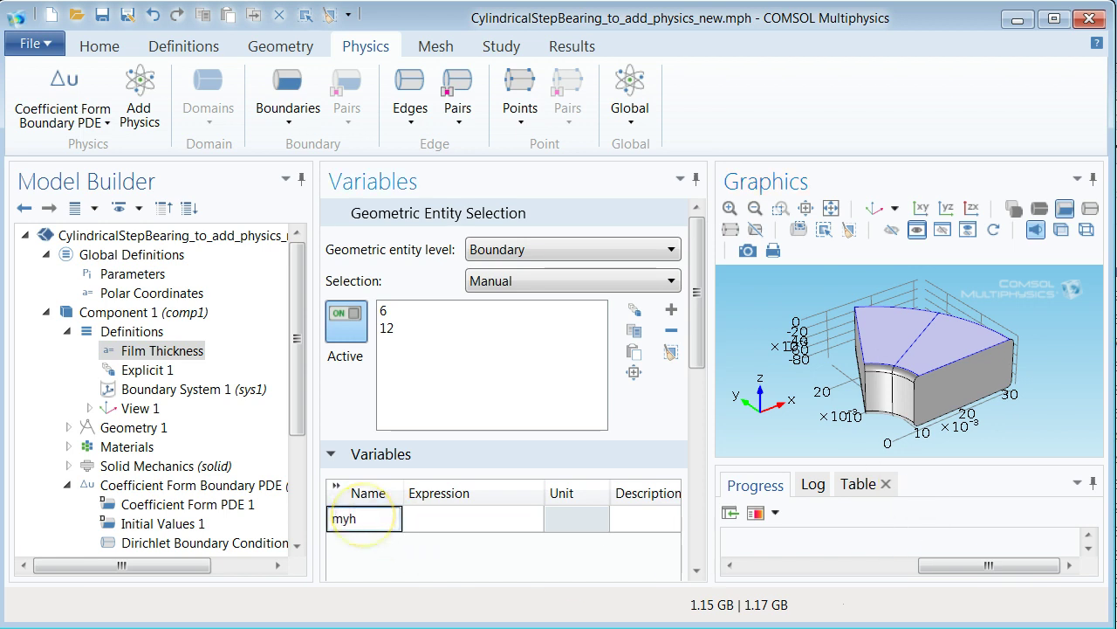
pyautogui.press('Tab')
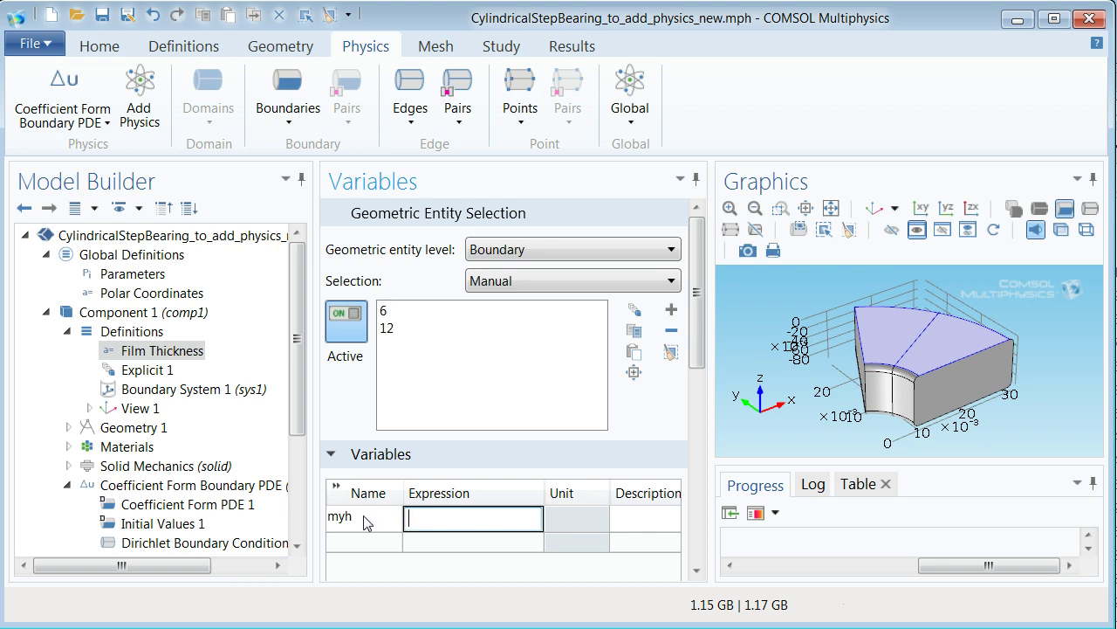
pyautogui.click(415, 519)
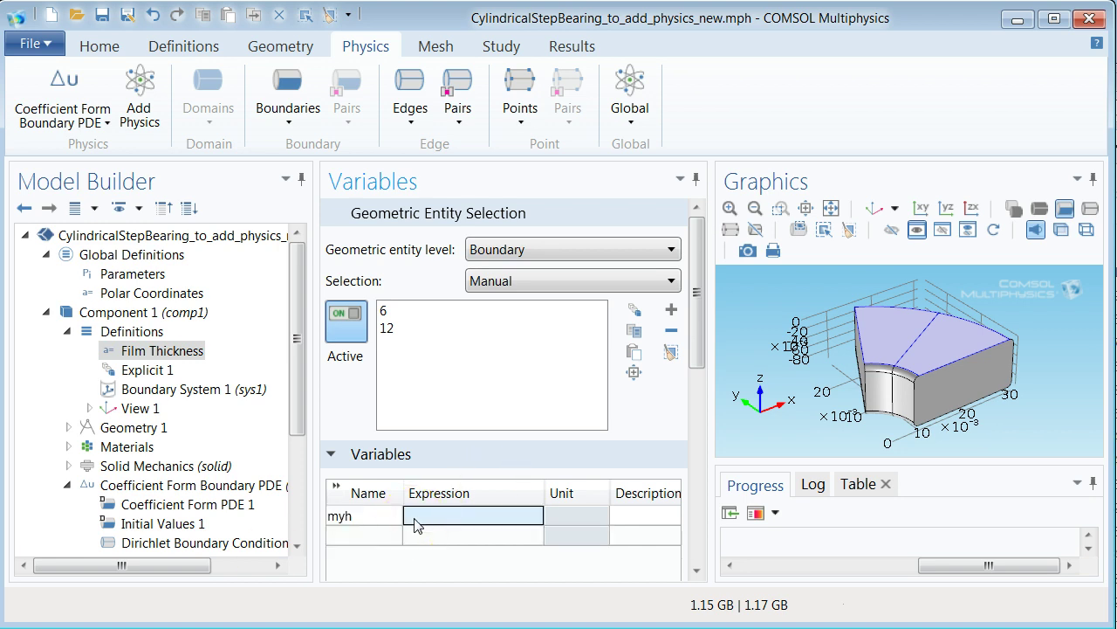
pyautogui.click(415, 519)
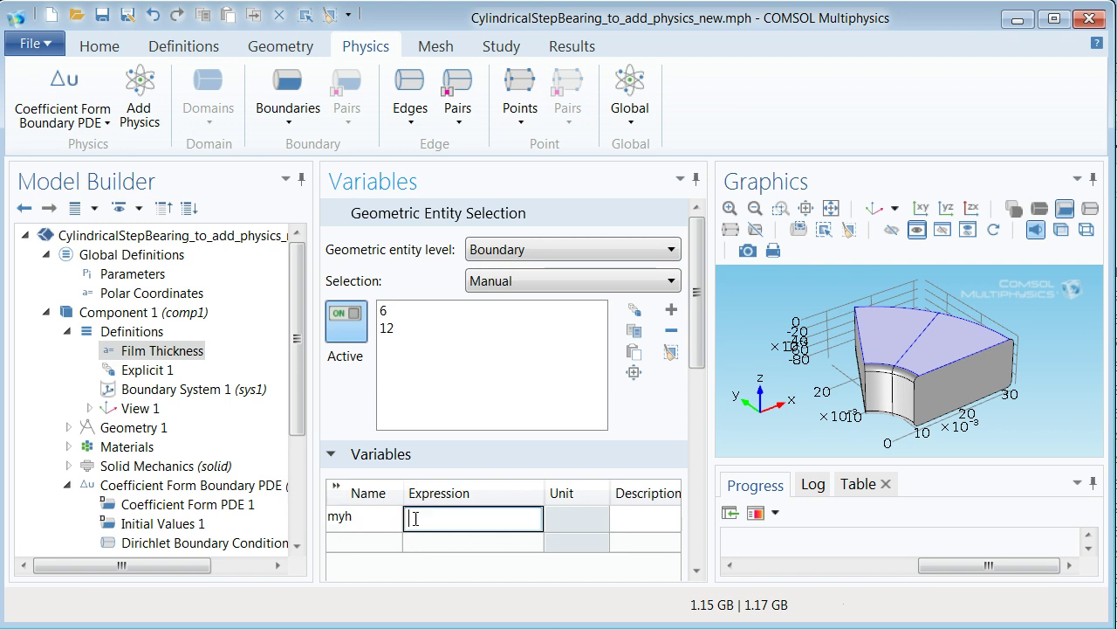
pyautogui.hotkey('ctrl', 'v')
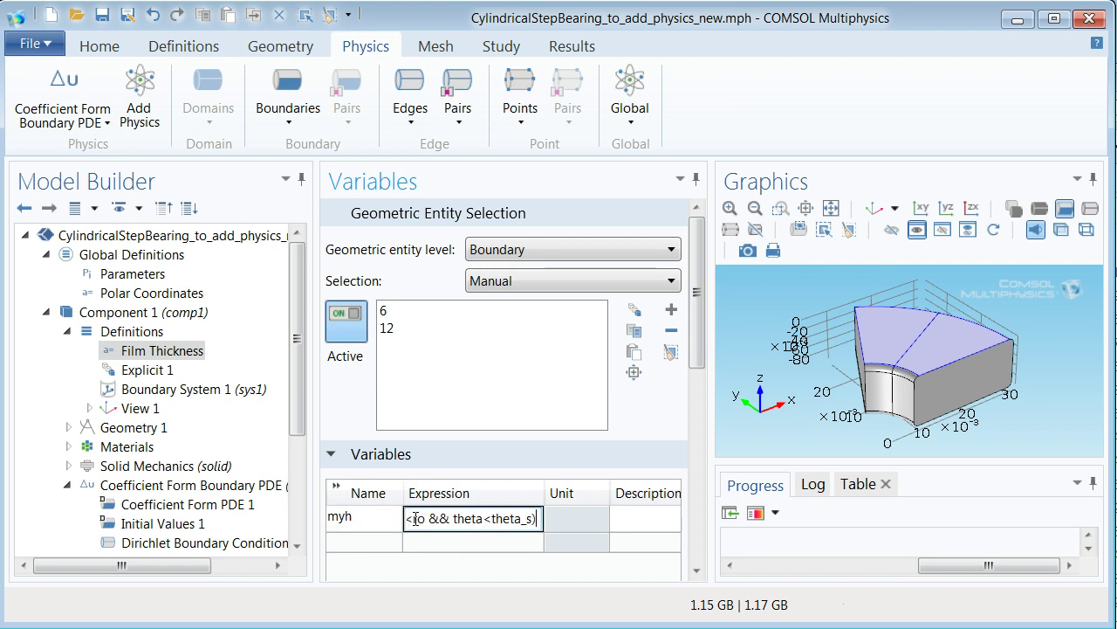
pyautogui.click(420, 517)
pyautogui.press('Return')
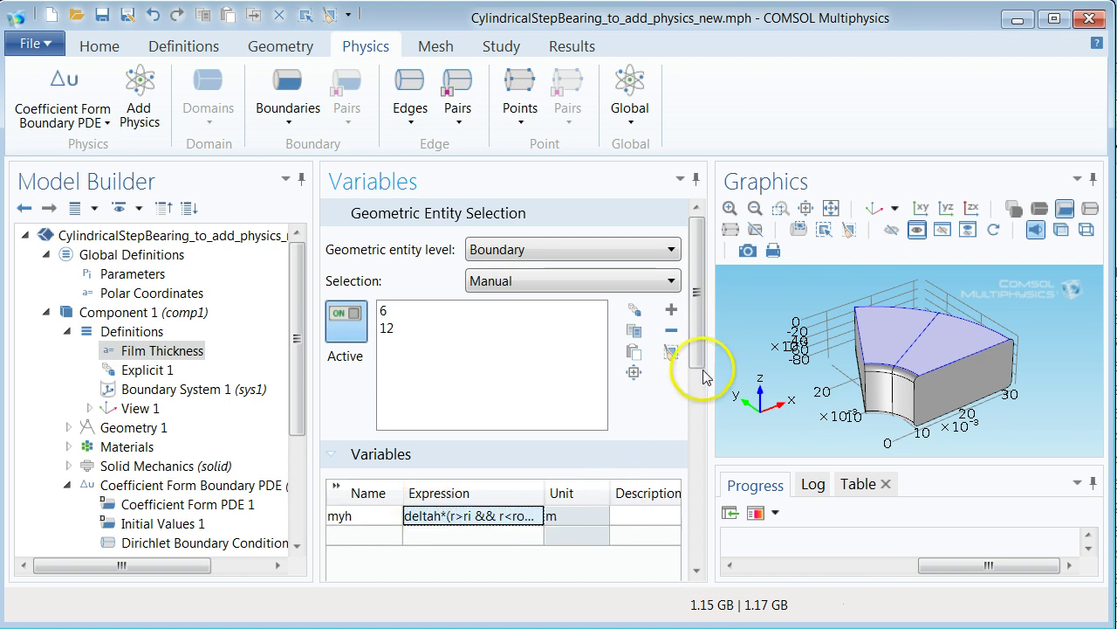
# Step: Enter "Rigid bearing geometry" as the description of the variable myh
pyautogui.moveTo(699, 367); pyautogui.dragTo(705, 331)
pyautogui.click(659, 515)
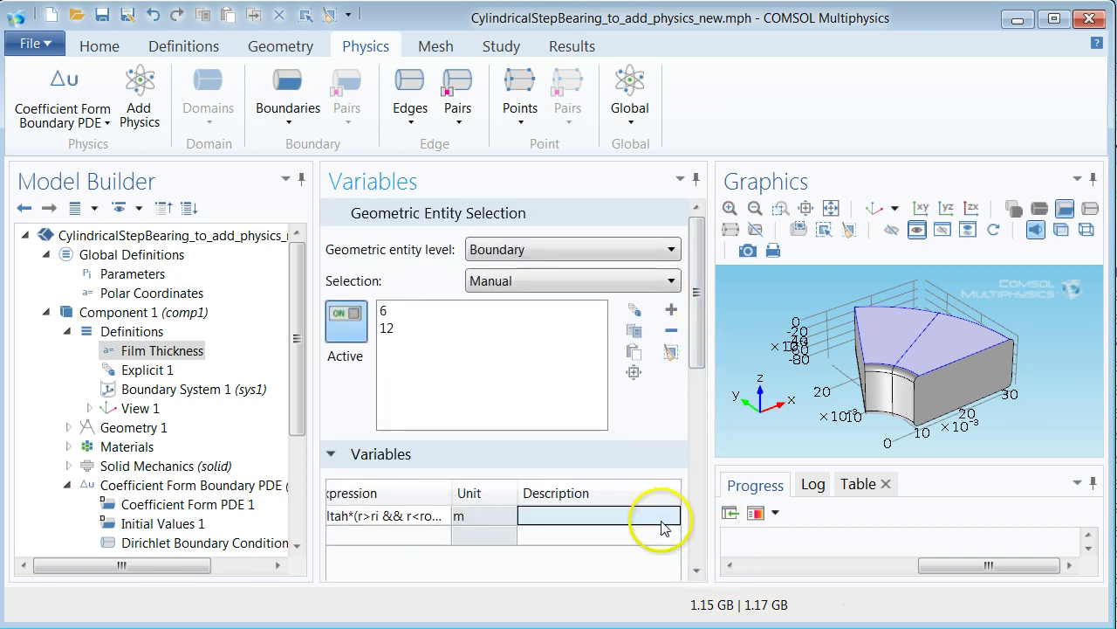
pyautogui.write('Rigid')
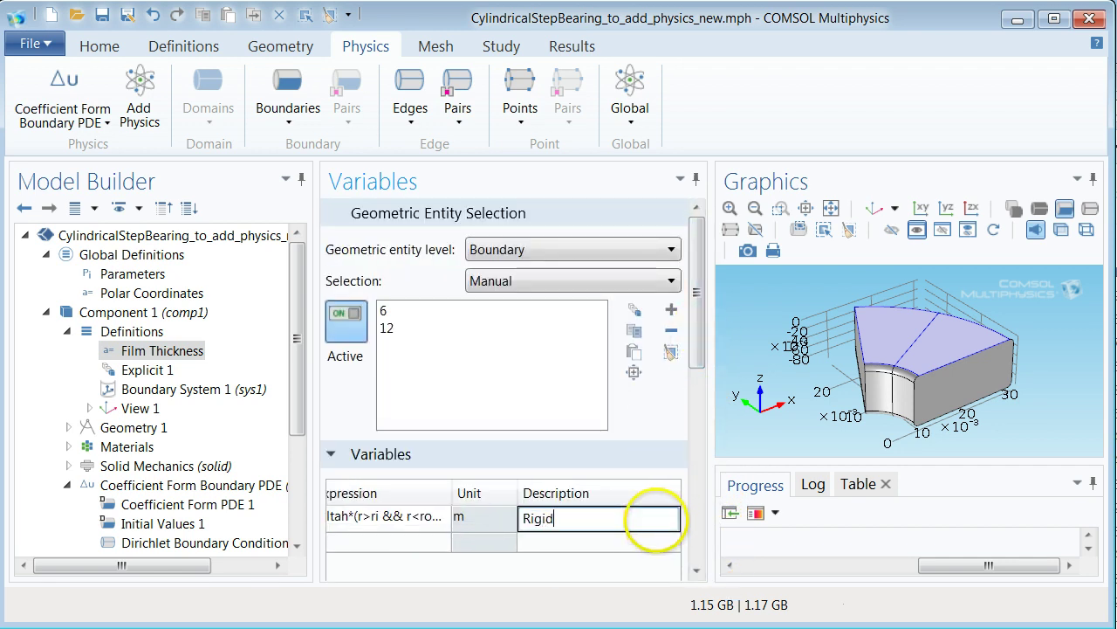
pyautogui.write(' bearing g')
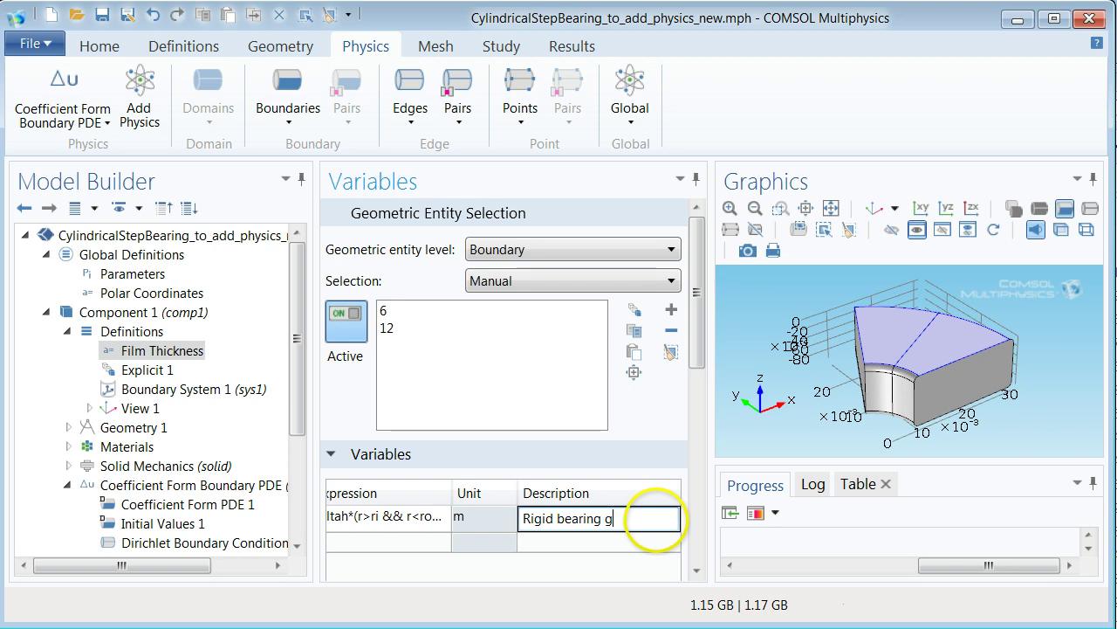
pyautogui.write('eometry')
pyautogui.press('Return')
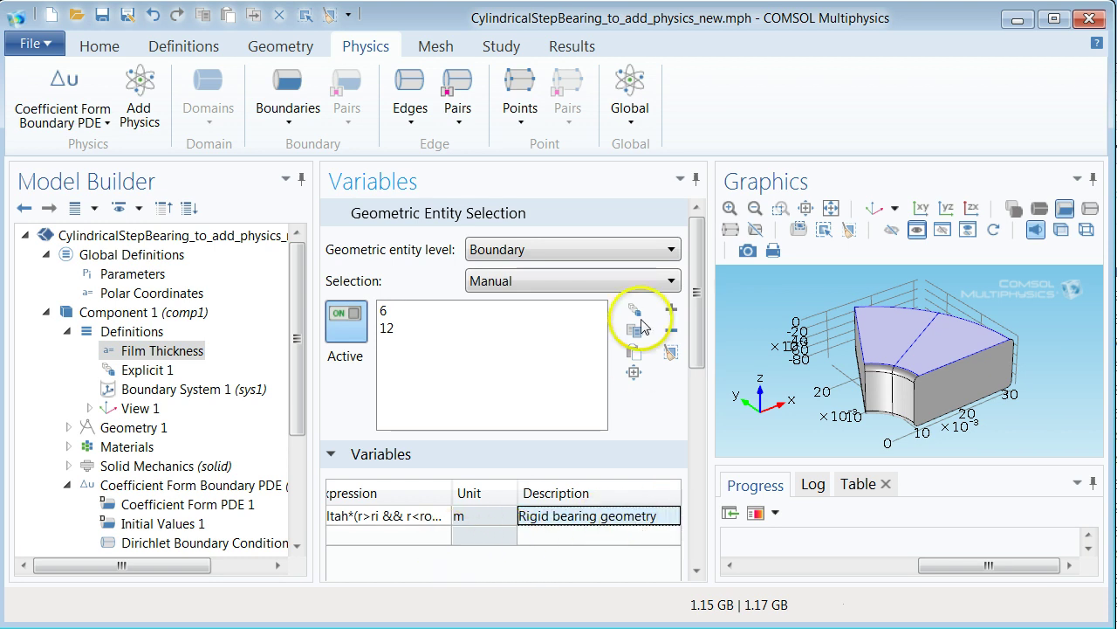
# Step: Define a second variable named myhtot in Film Thickness with the expression h00+myh-DS*w
pyautogui.moveTo(696, 305); pyautogui.dragTo(699, 528)
pyautogui.click(584, 501)
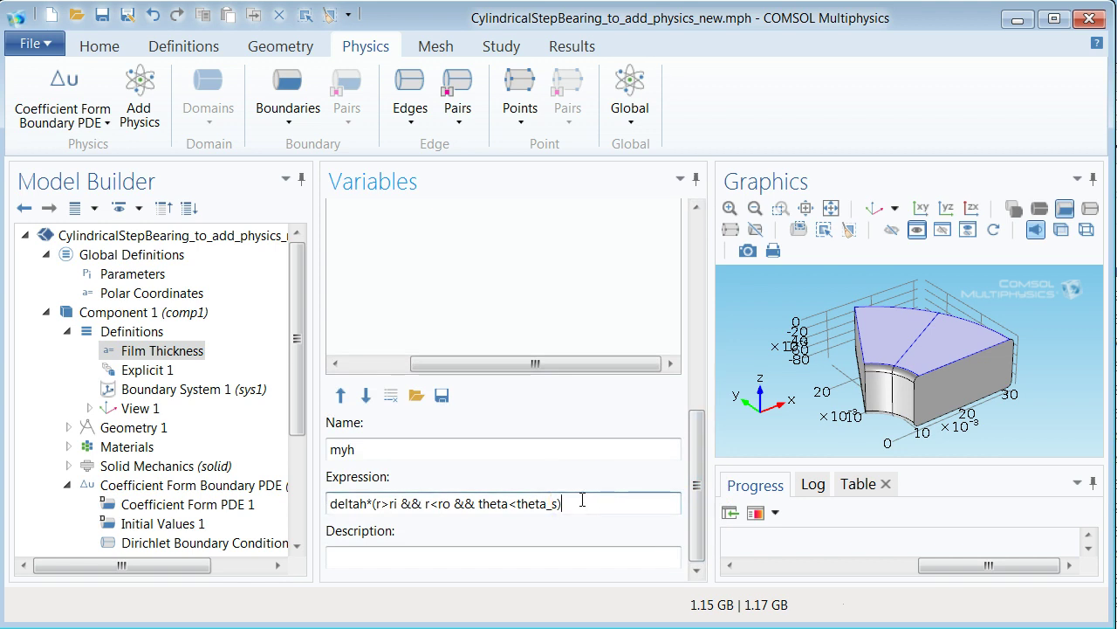
pyautogui.click(334, 504)
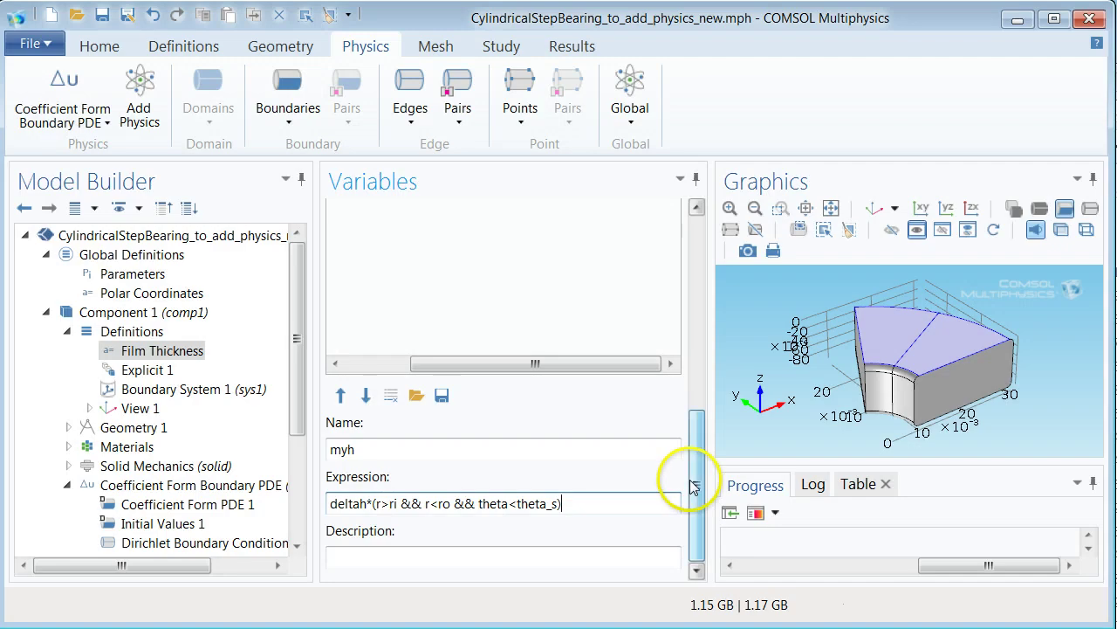
pyautogui.moveTo(696, 438); pyautogui.dragTo(703, 292)
pyautogui.click(390, 535)
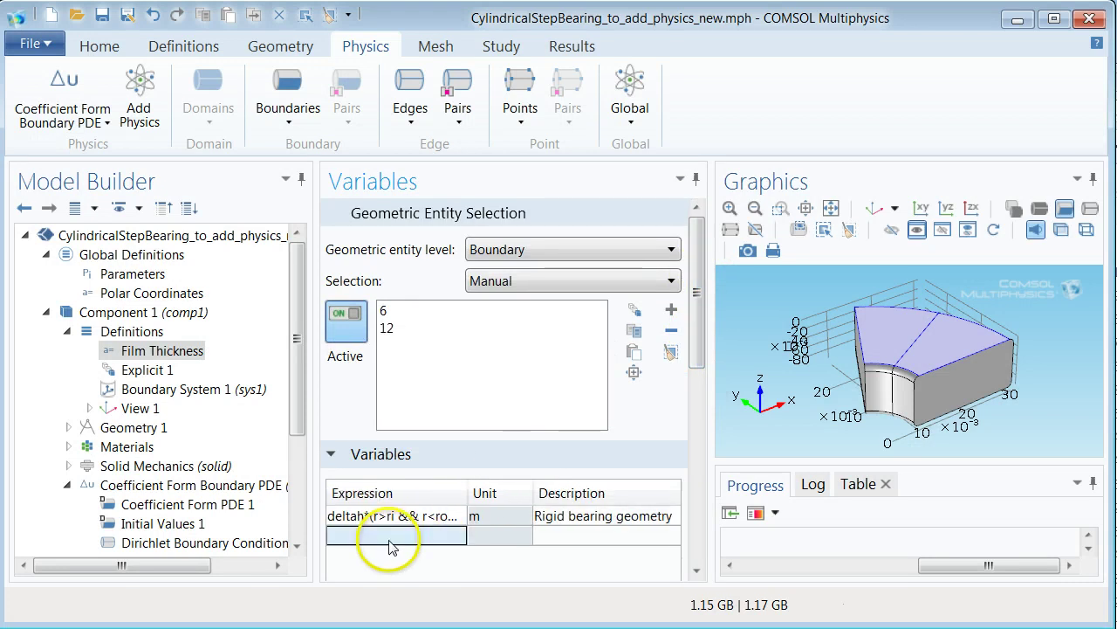
pyautogui.write('my')
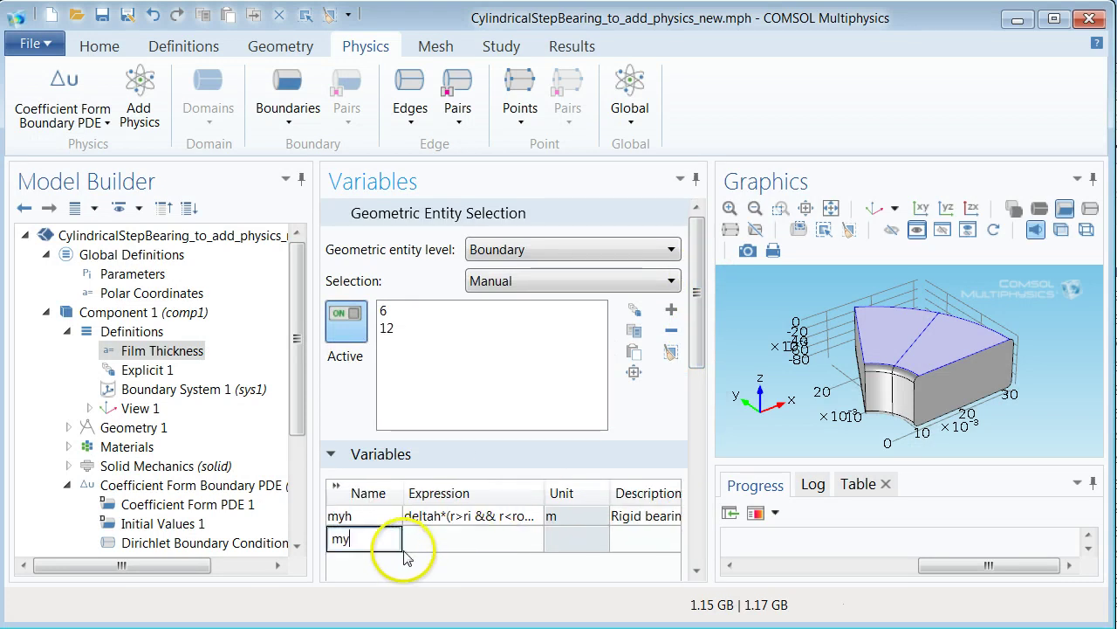
pyautogui.write('htot')
pyautogui.press('Tab')
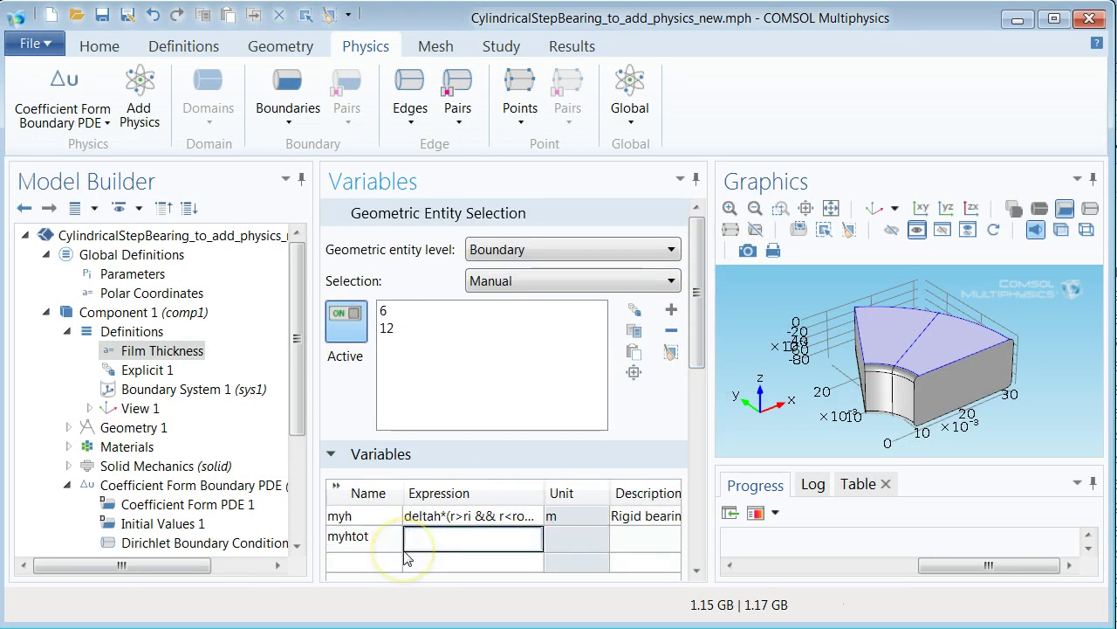
pyautogui.write('h00+')
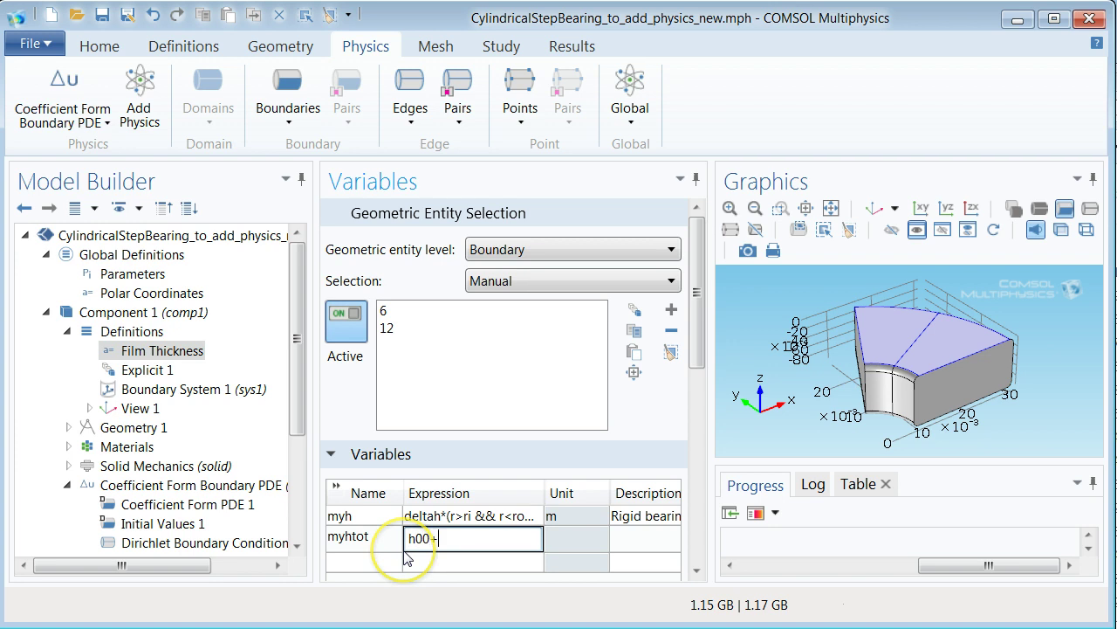
pyautogui.write('myh')
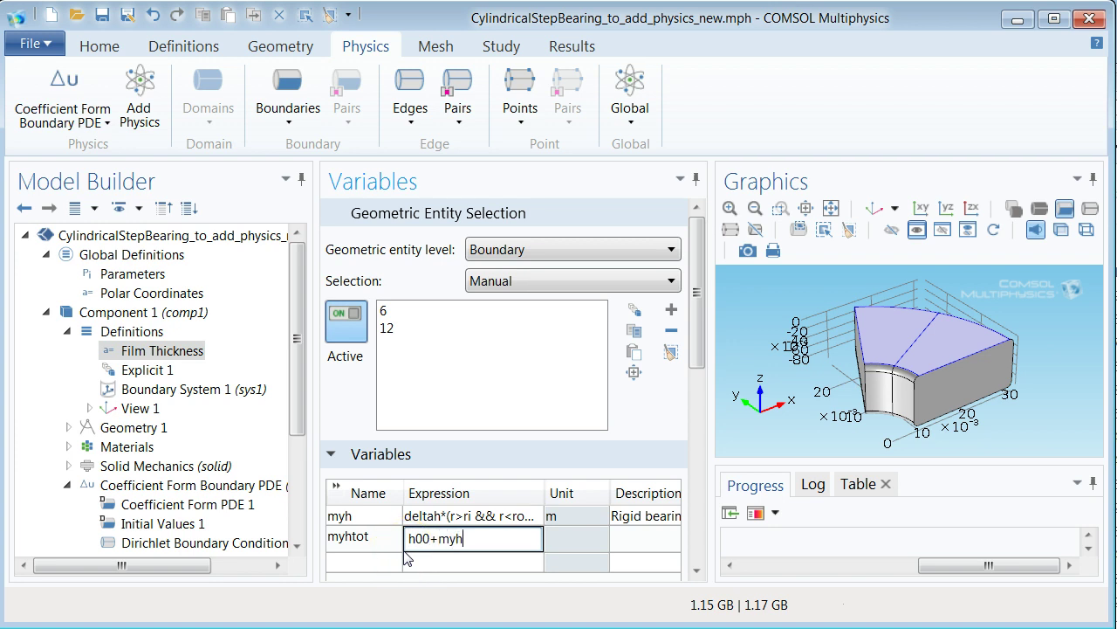
pyautogui.write('-DS*w')
pyautogui.click(572, 543)
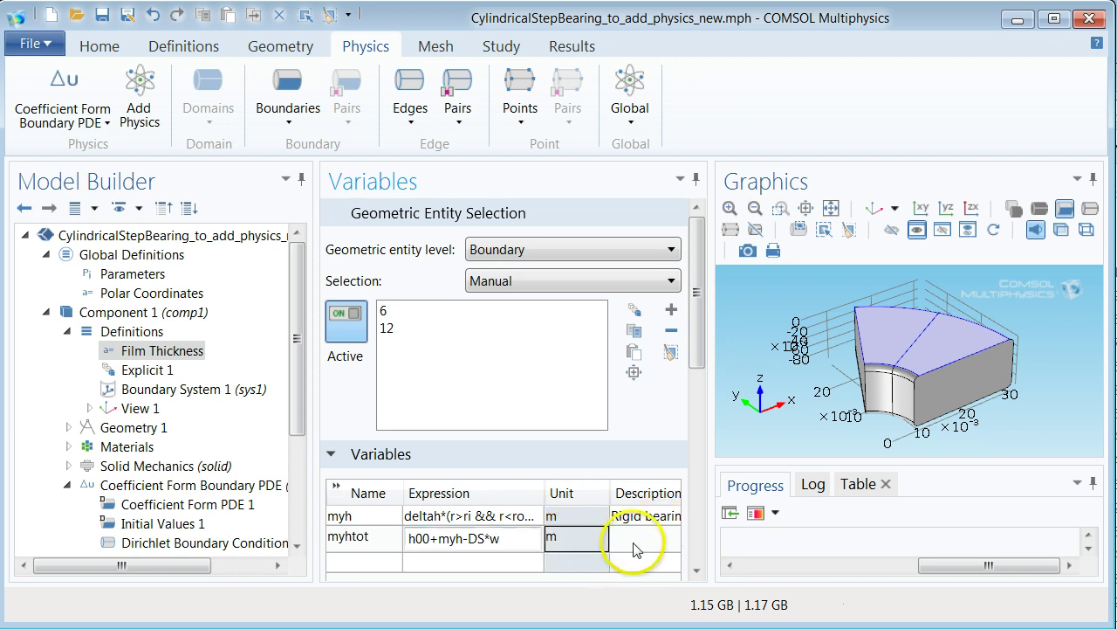
# Step: Enter "Film thickness - elastic bearing" as the description of the variable myhtot
pyautogui.click(628, 541)
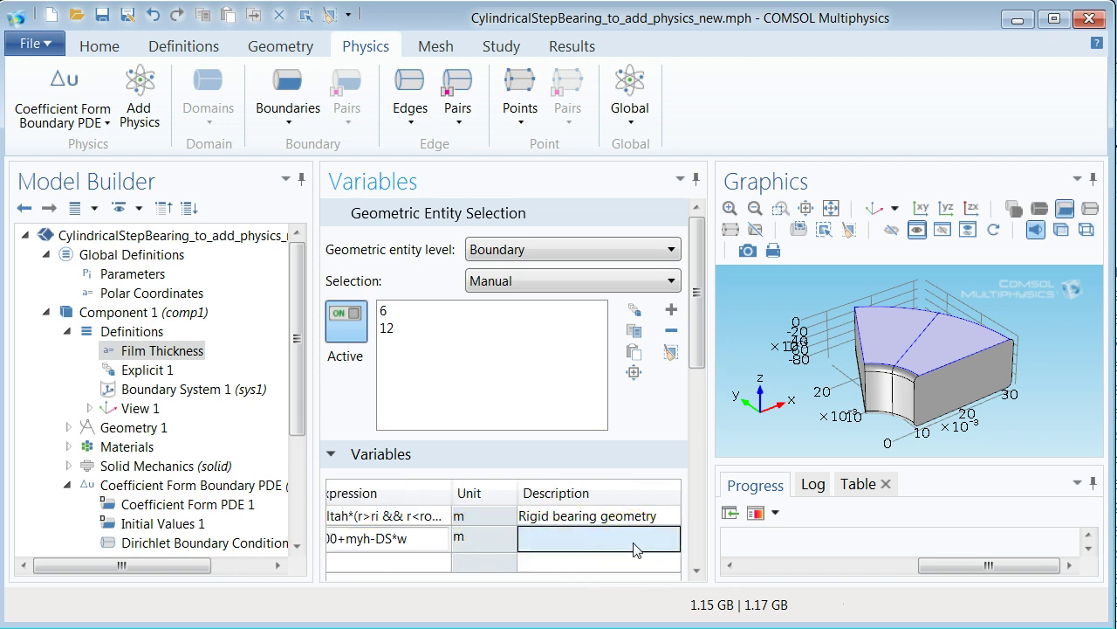
pyautogui.write('Film ')
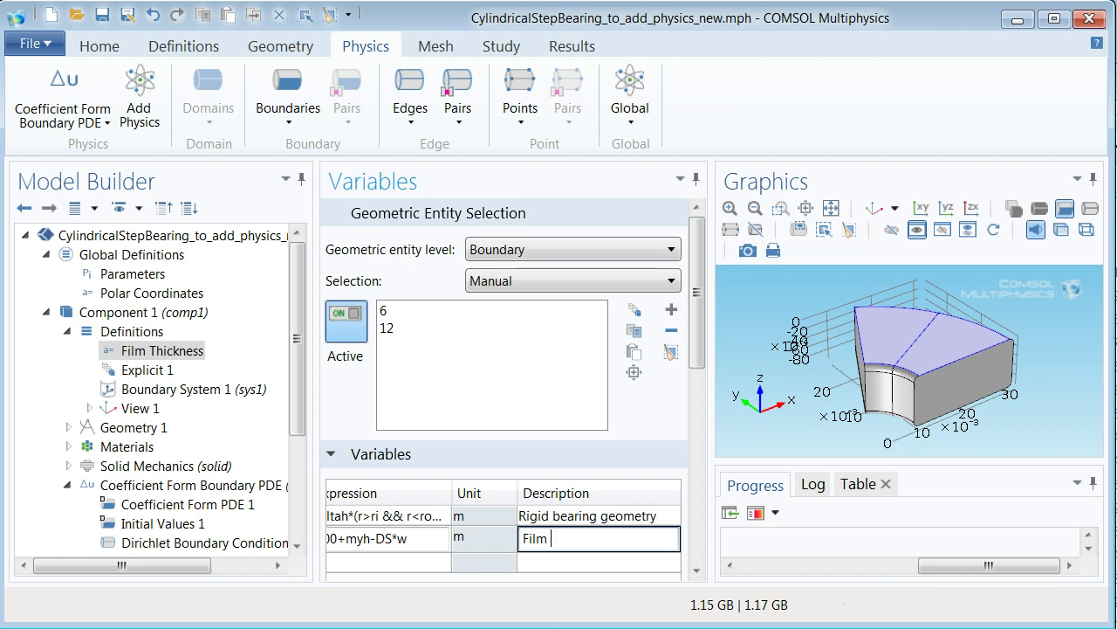
pyautogui.write('thickness - elastic be')
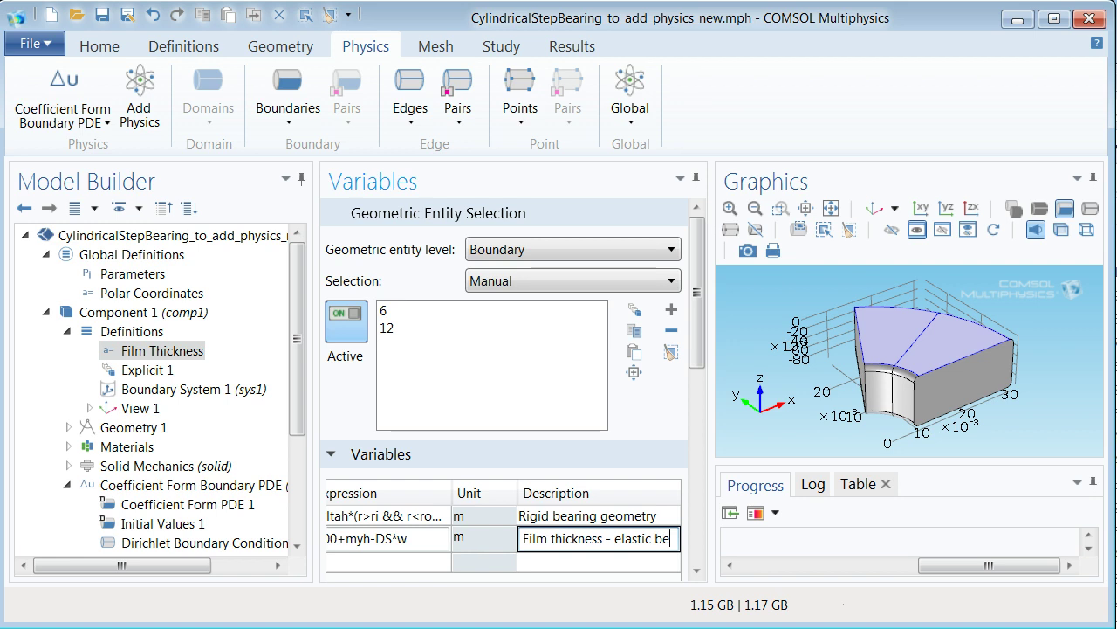
pyautogui.write('aring')
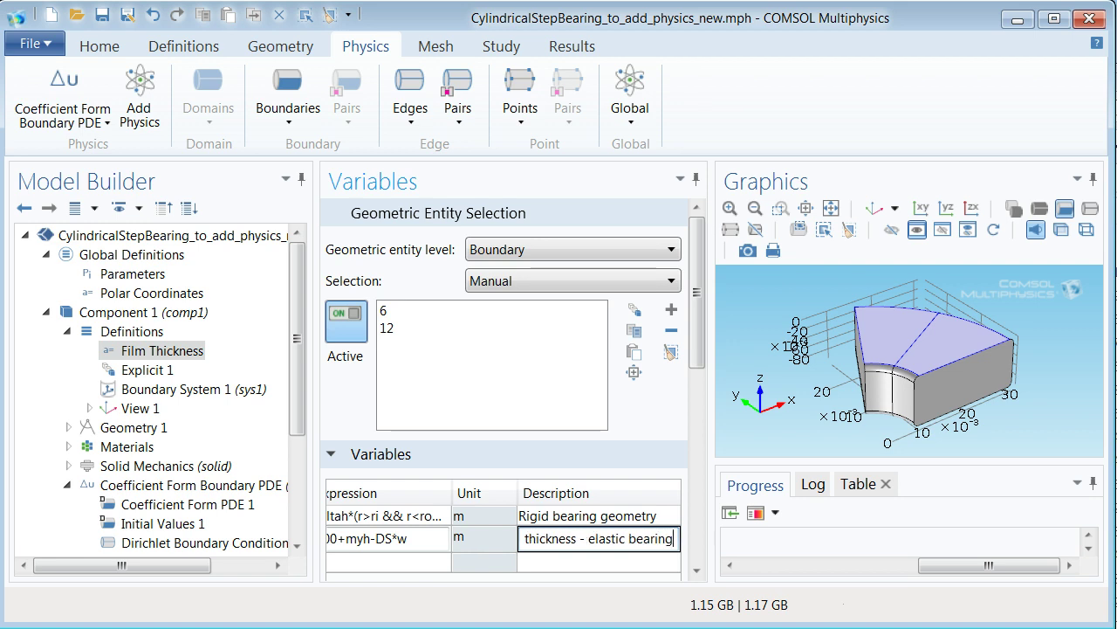
pyautogui.click(594, 561)
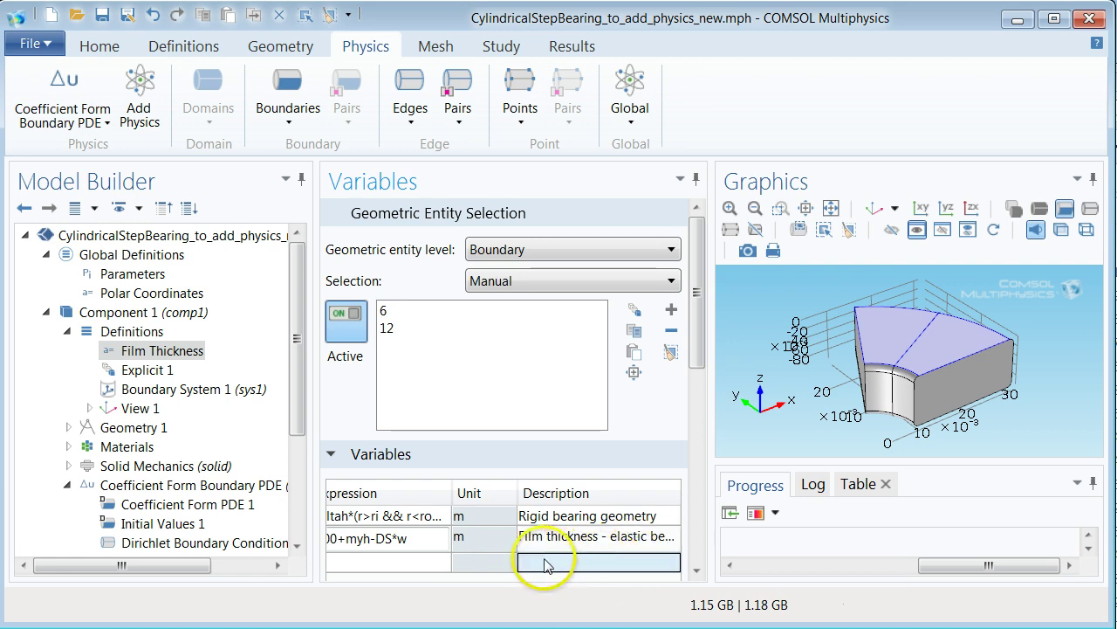
pyautogui.press('Left')
pyautogui.press('Left')
pyautogui.press('Left')
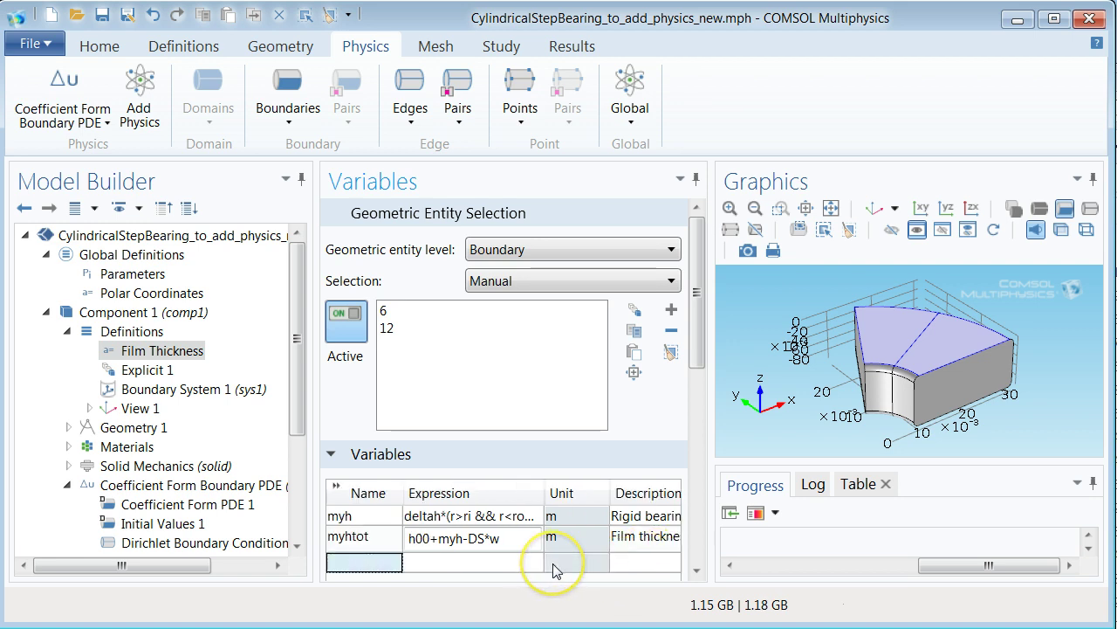
pyautogui.doubleClick(471, 537)
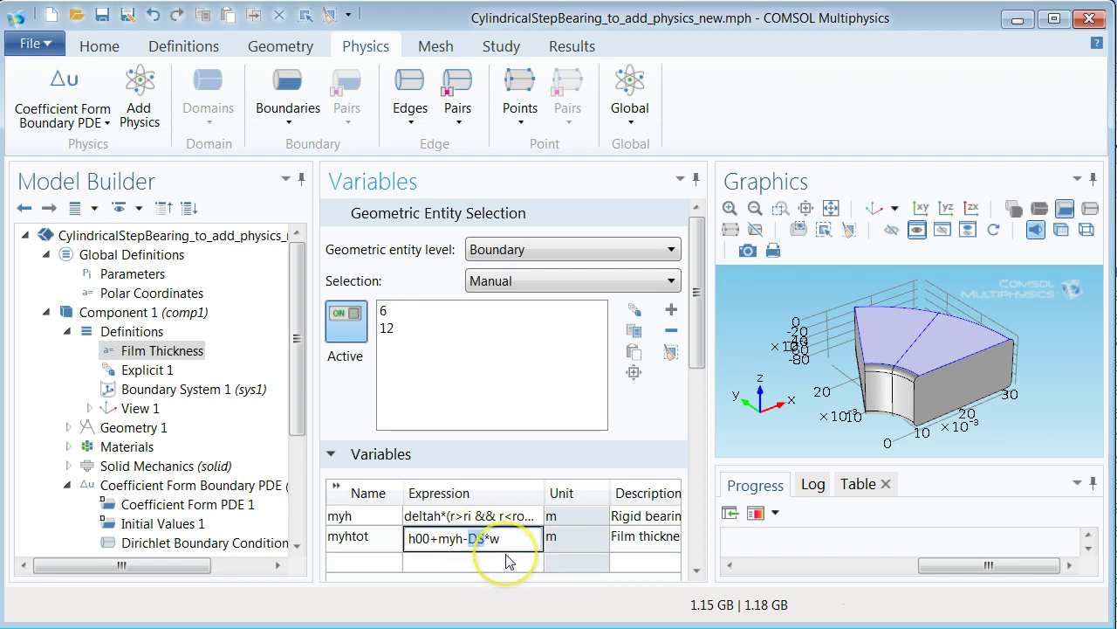
pyautogui.click(507, 555)
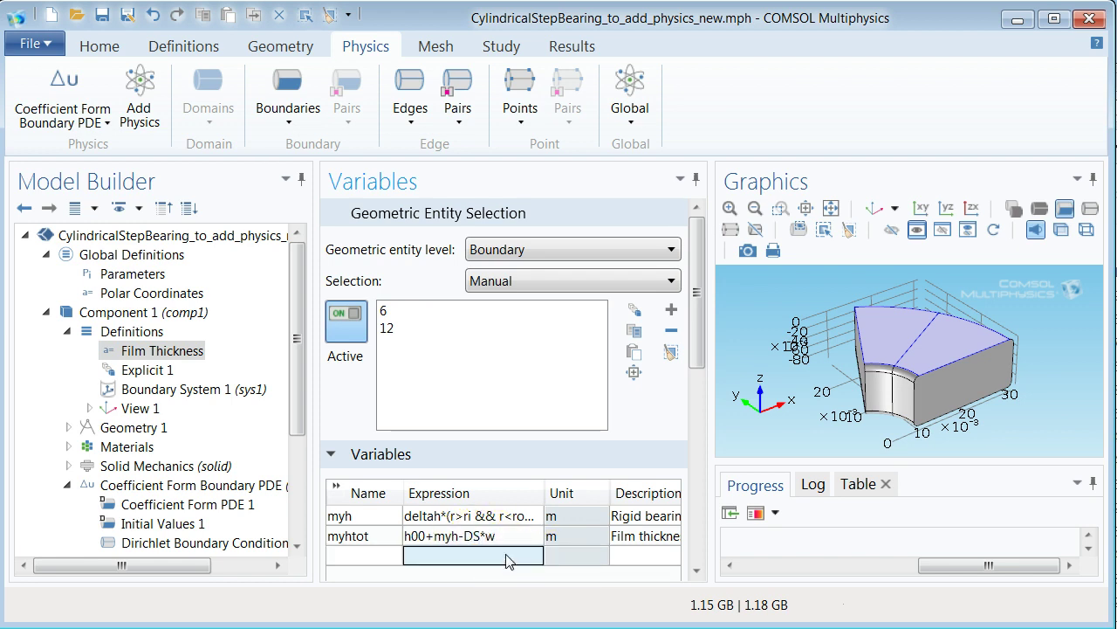
pyautogui.press('Left')
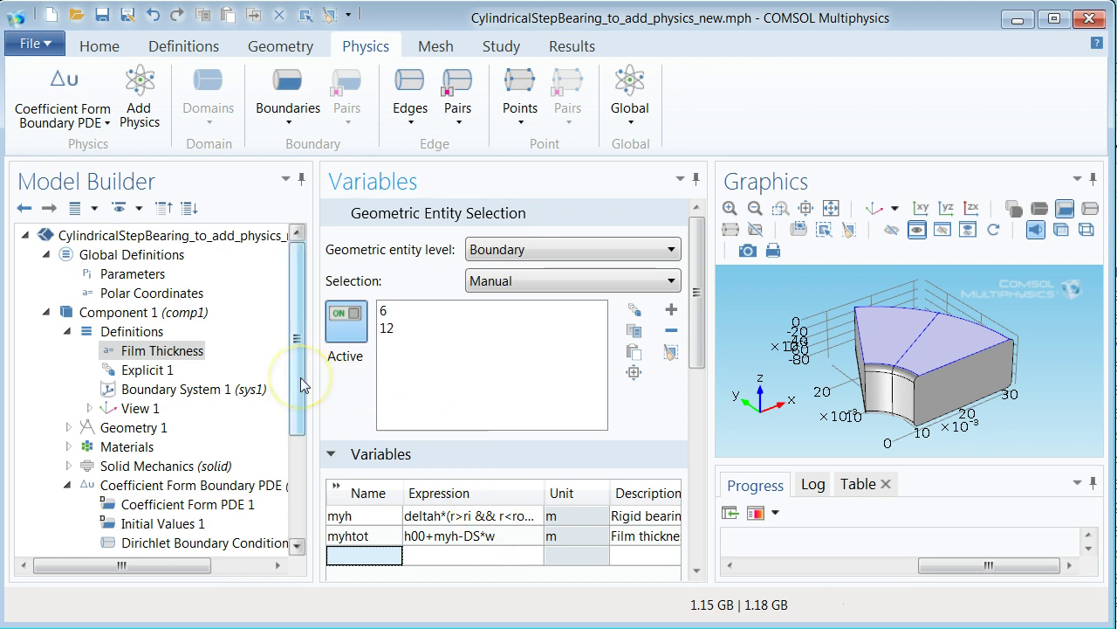
# Step: Show the equation of Coefficient Form PDE 1 and set its isotropic diffusion coefficient c to -myhtot^3/12/eta0
pyautogui.moveTo(300, 389); pyautogui.dragTo(300, 439)
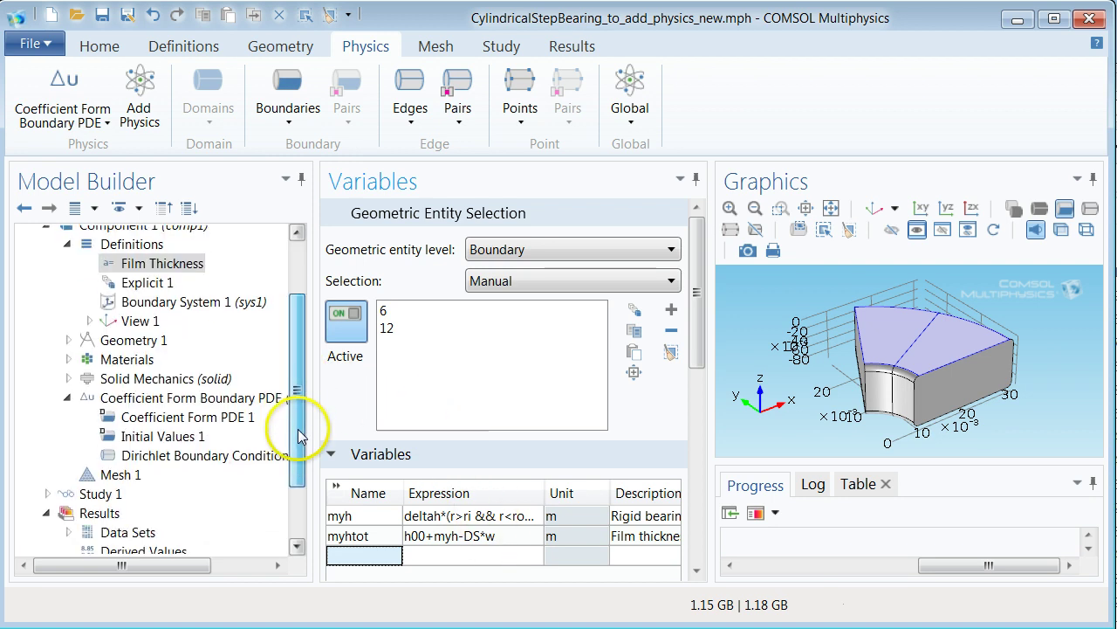
pyautogui.click(187, 418)
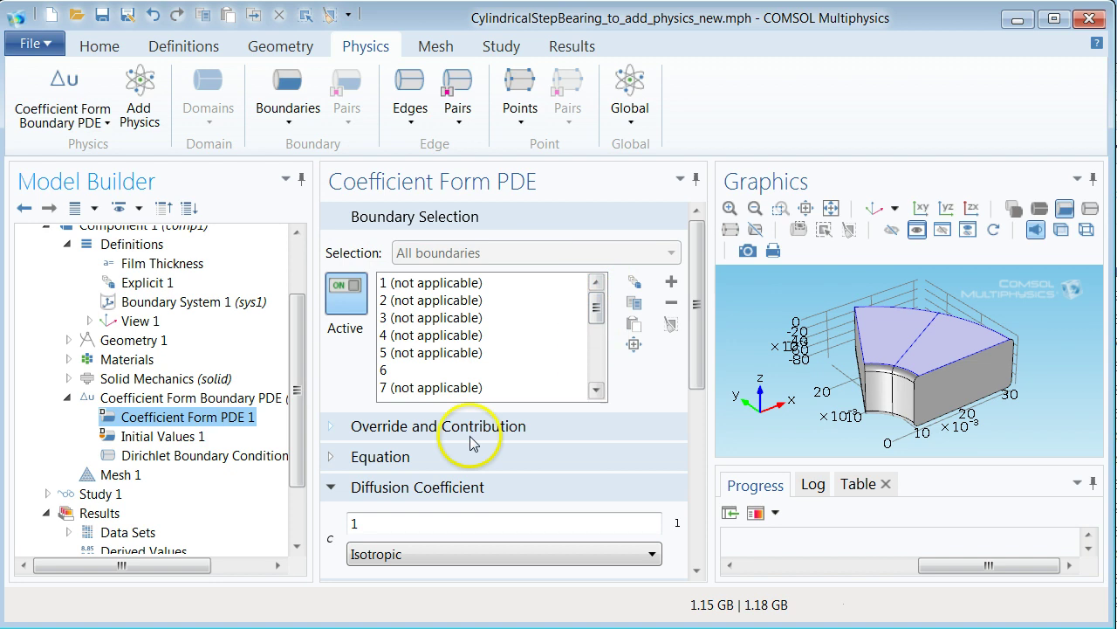
pyautogui.click(330, 461)
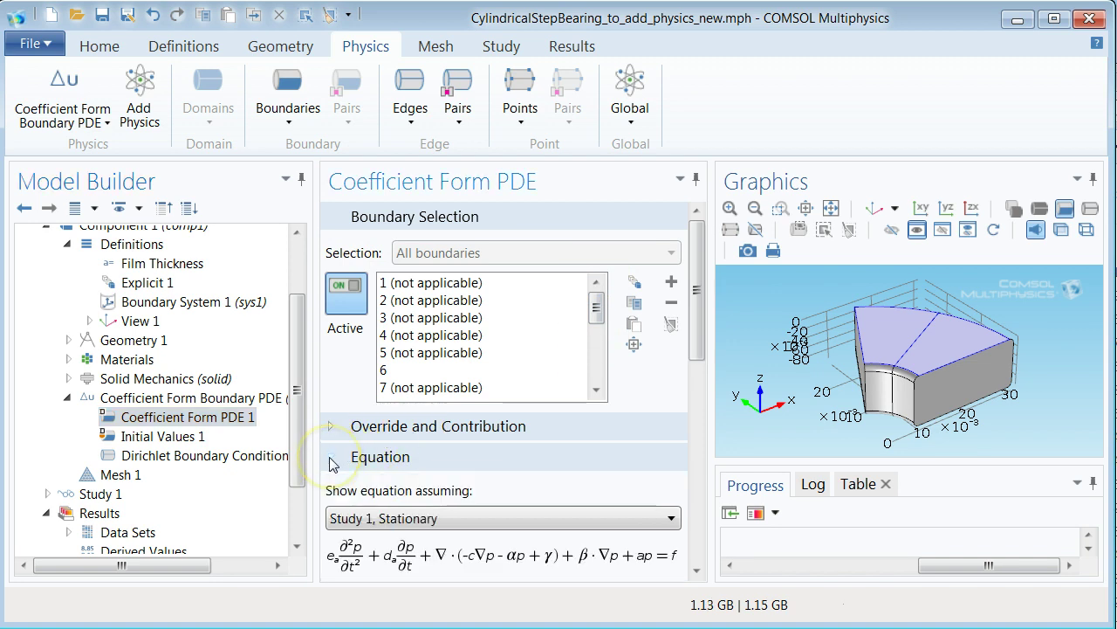
pyautogui.scroll(-2, 333, 464)
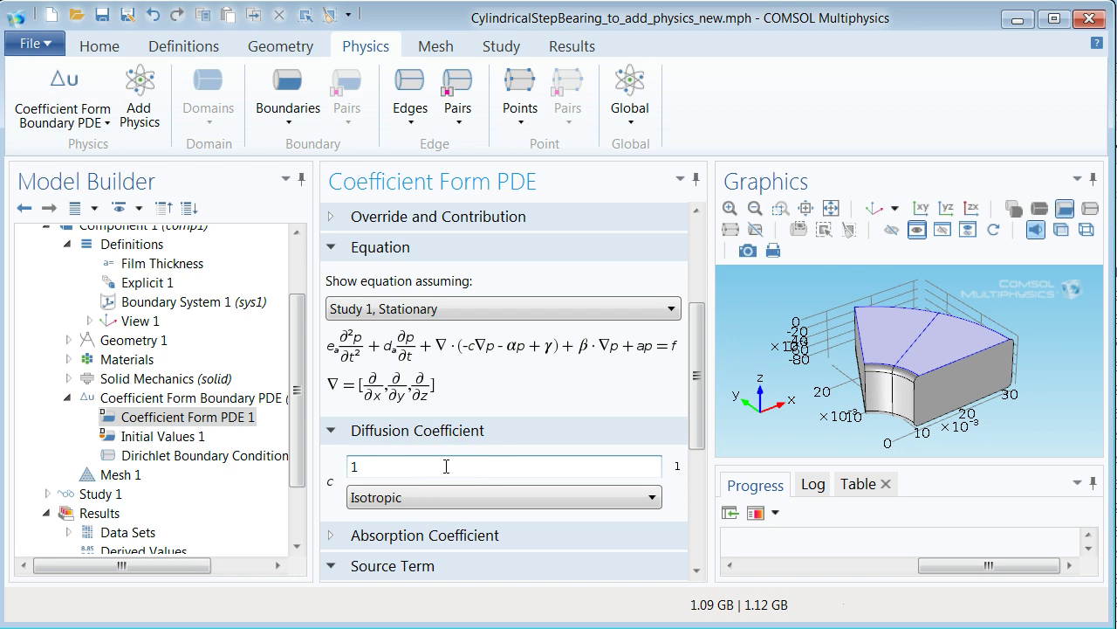
pyautogui.doubleClick(354, 469)
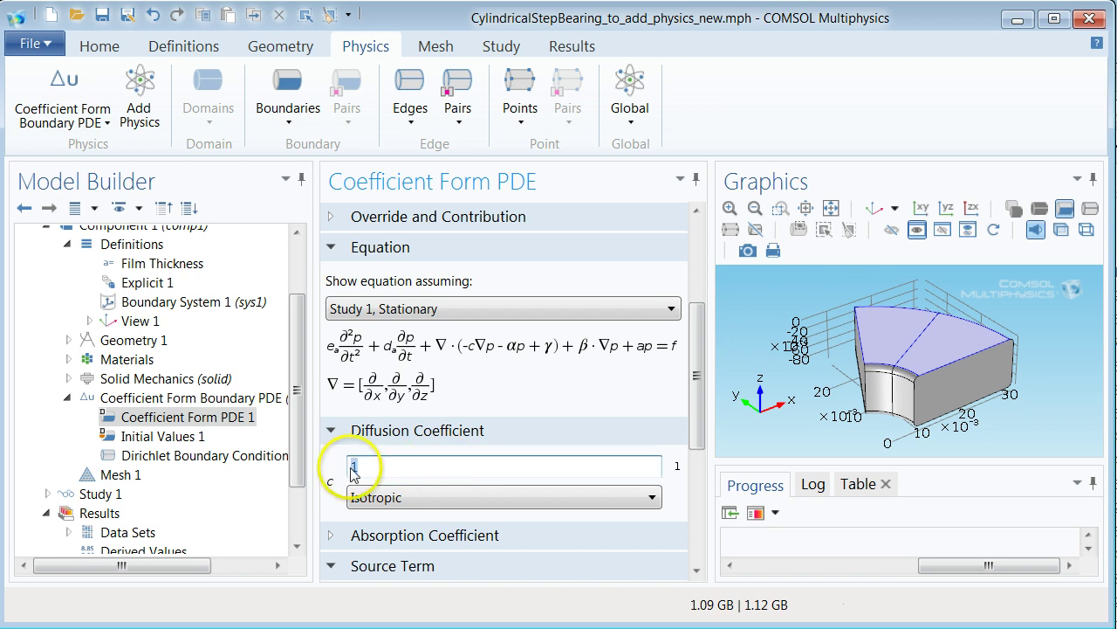
pyautogui.write('myhtot^3/12/eta0')
pyautogui.click(353, 469)
pyautogui.write('-')
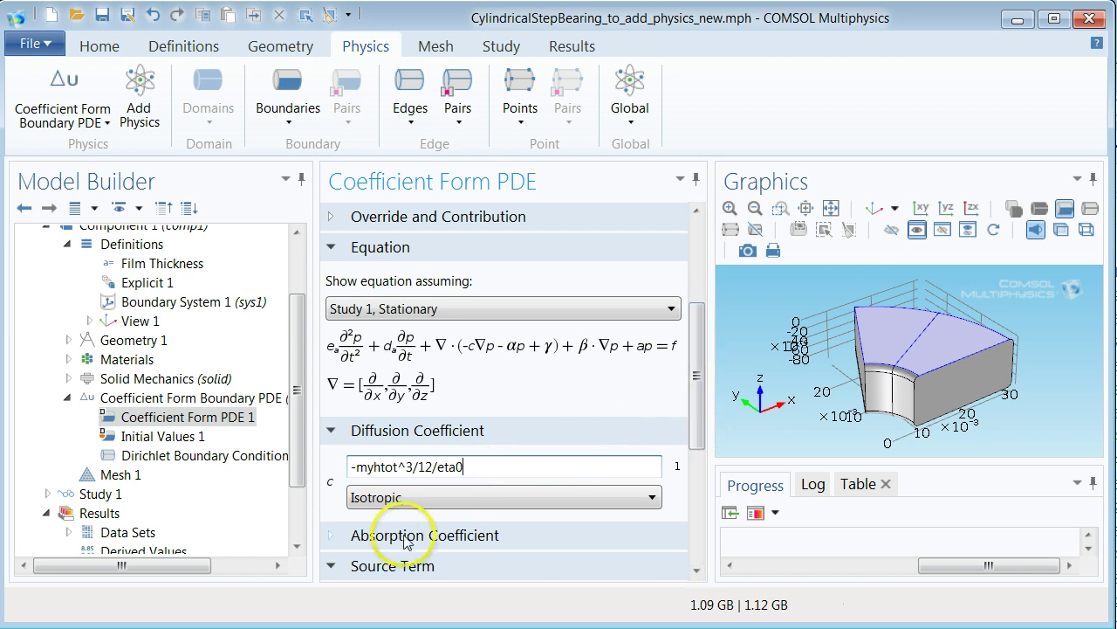
pyautogui.click(444, 502)
pyautogui.click(443, 501)
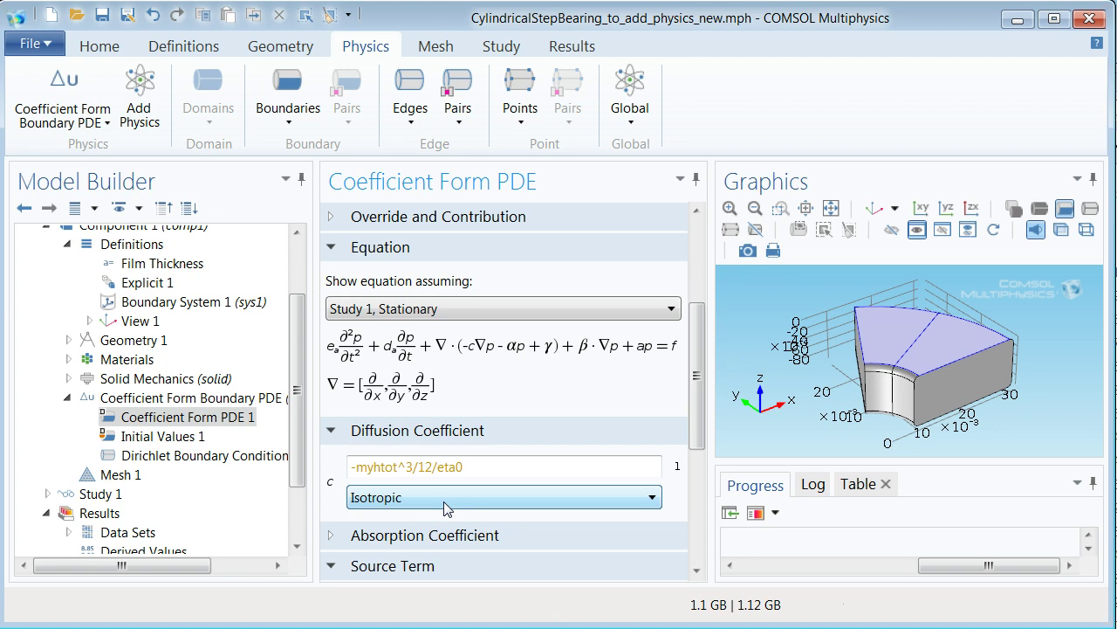
# Step: Set the dependent variable quantity of the Coefficient Form Boundary PDE interface to Pressure (Pa)
pyautogui.click(170, 397)
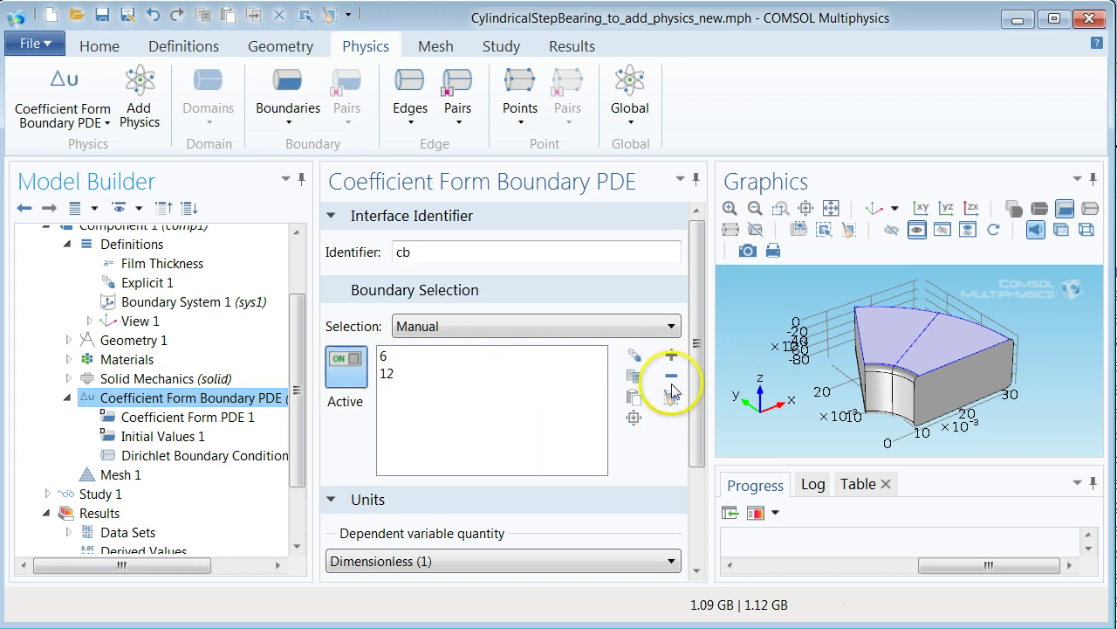
pyautogui.scroll(-3, 690, 420)
pyautogui.click(517, 417)
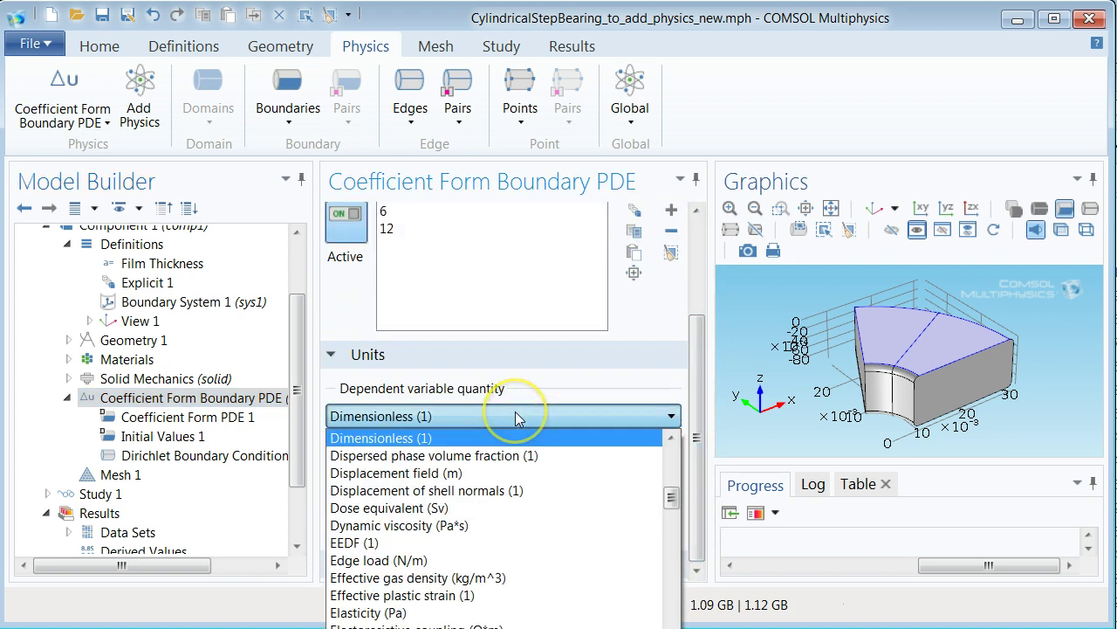
pyautogui.scroll(-10, 517, 418)
pyautogui.press('Return')
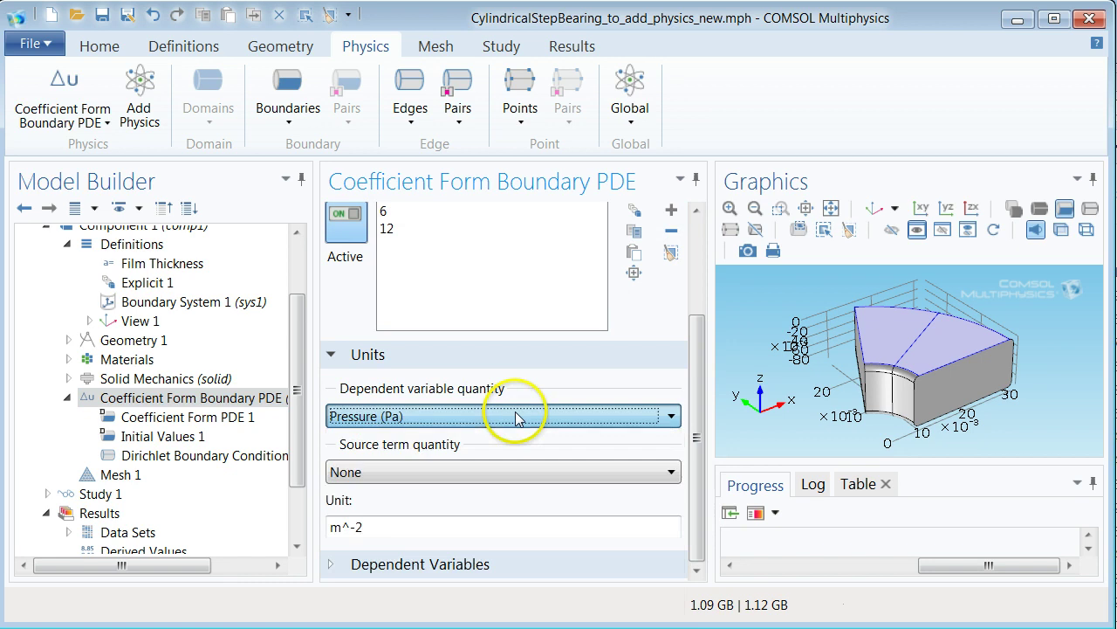
# Step: Set the source term unit of the Coefficient Form Boundary PDE interface to m/s
pyautogui.click(412, 525)
pyautogui.press('BackSpace')
pyautogui.press('BackSpace')
pyautogui.press('BackSpace')
pyautogui.write('/s')
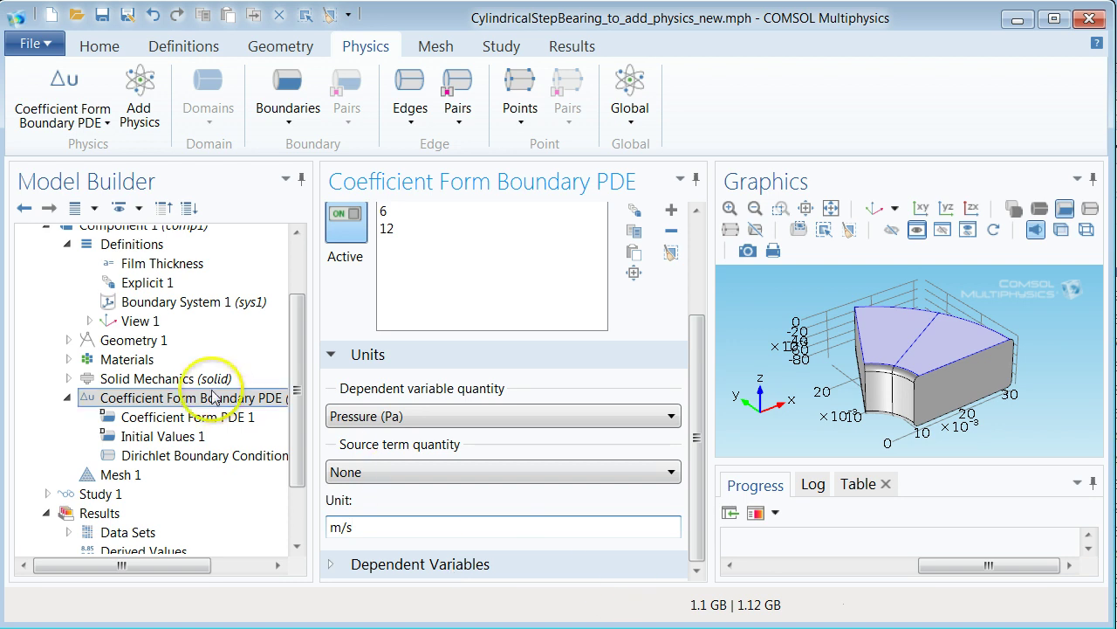
# Step: Set the source term f of Coefficient Form PDE 1 to 0
pyautogui.click(196, 421)
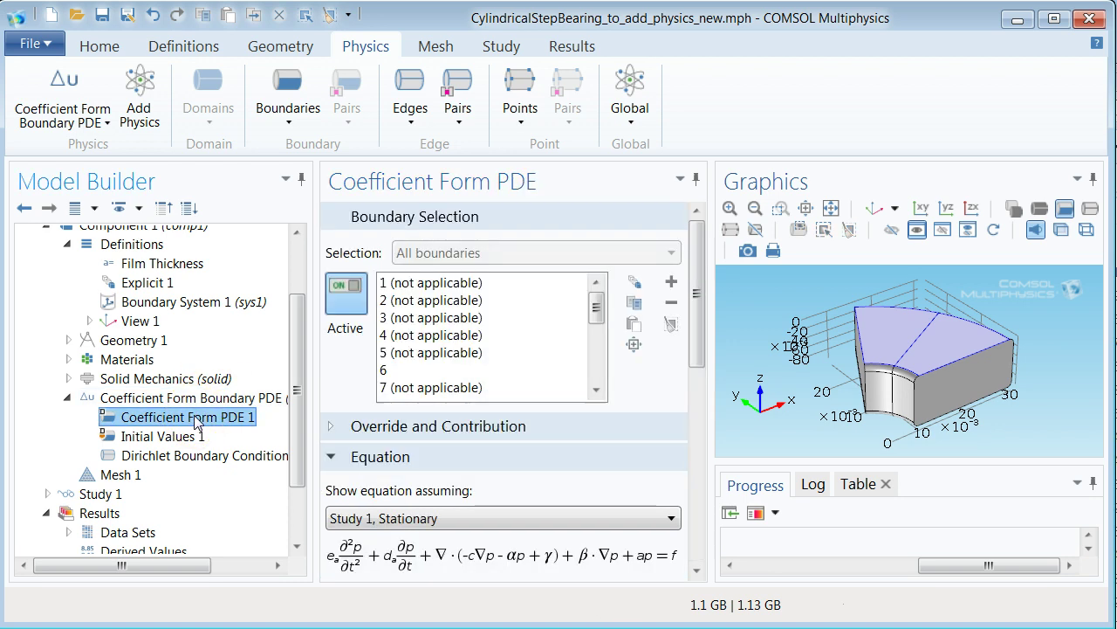
pyautogui.moveTo(700, 312); pyautogui.dragTo(695, 458)
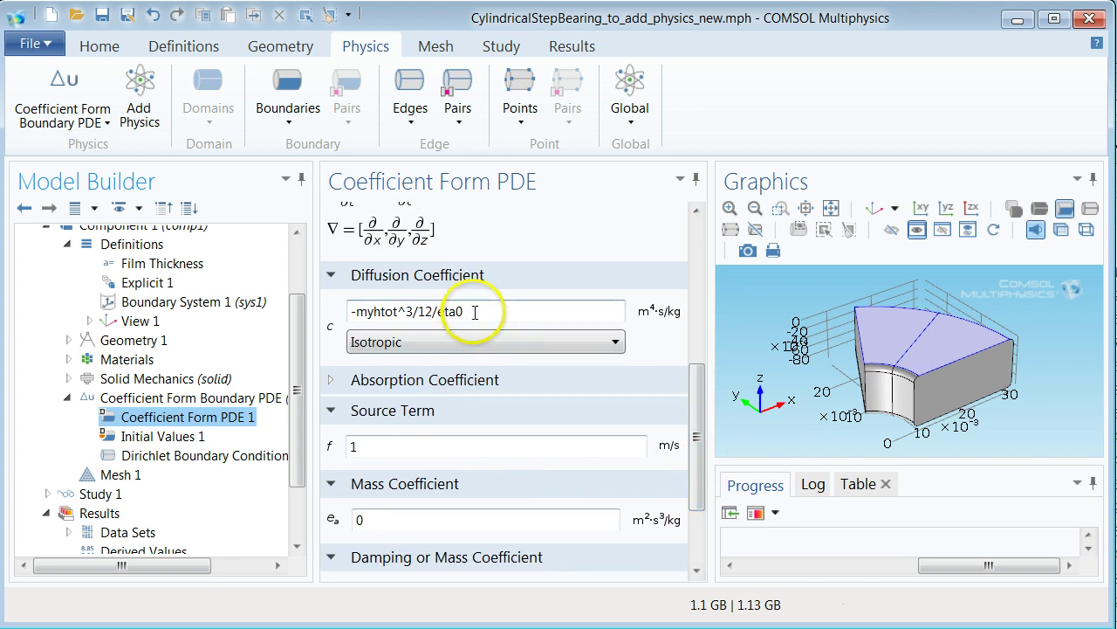
pyautogui.click(365, 441)
pyautogui.click(365, 441)
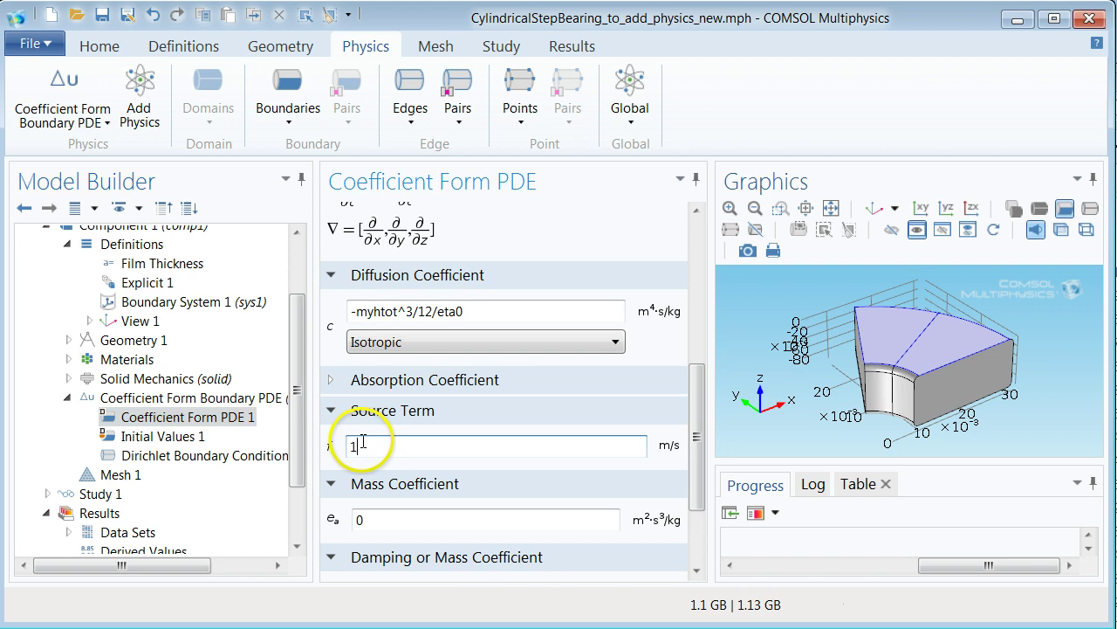
pyautogui.write('0')
pyautogui.click(375, 520)
# Step: Set the damping or mass coefficient da of Coefficient Form PDE 1 to 0
pyautogui.scroll(-2, 375, 507)
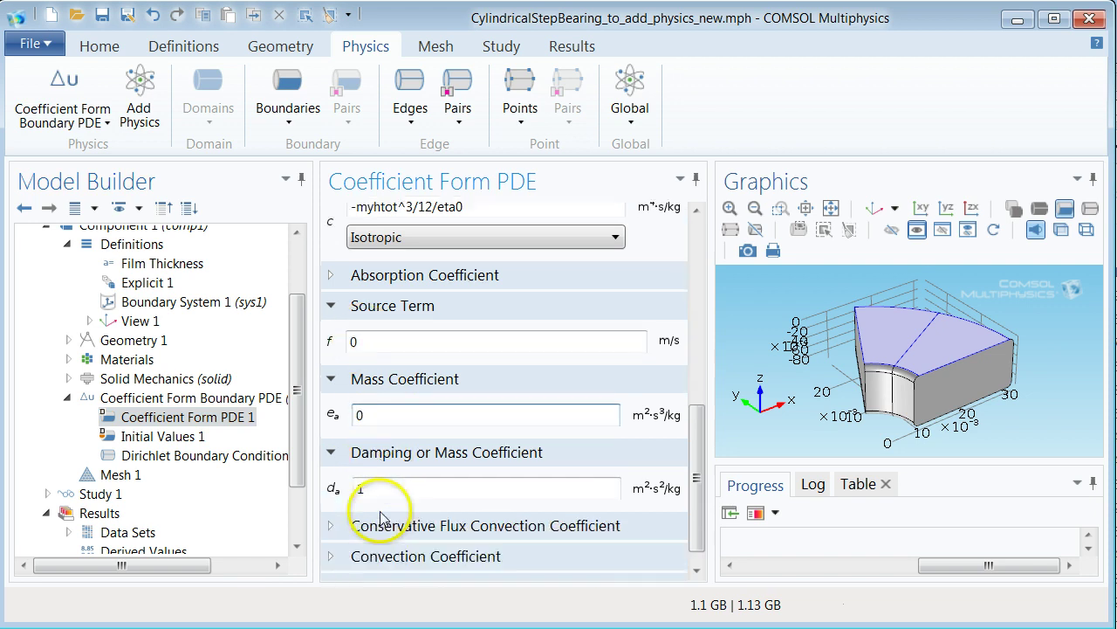
pyautogui.click(377, 485)
pyautogui.doubleClick(377, 485)
pyautogui.write('0')
# Step: Set the x component of the conservative flux source in Coefficient Form PDE 1 to -omega/2*(-y)*myhtot
pyautogui.scroll(-1, 380, 491)
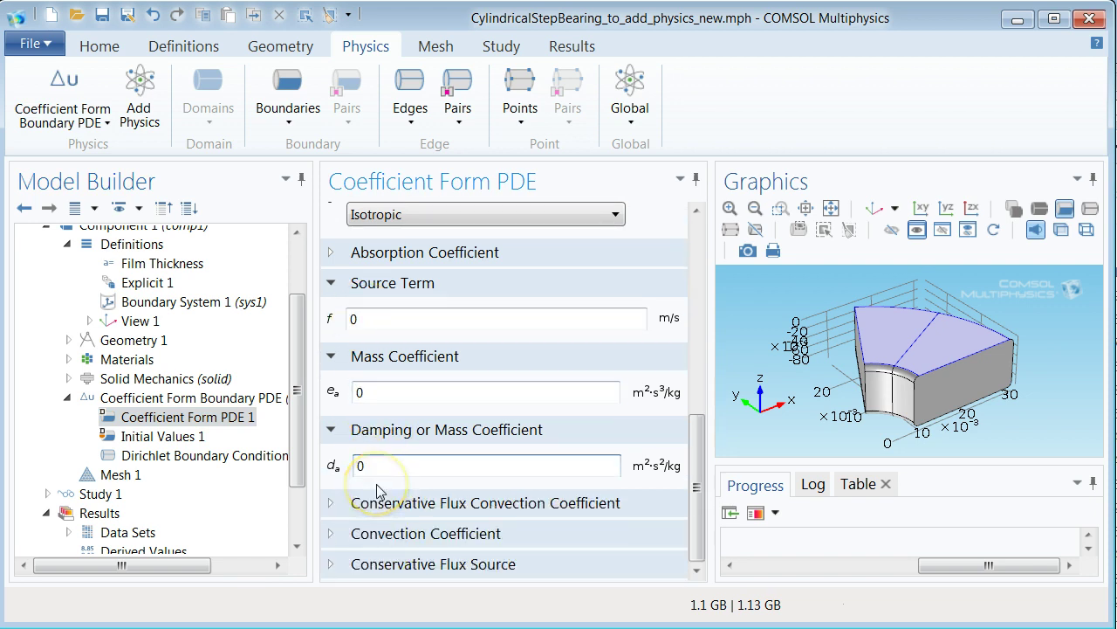
pyautogui.click(337, 558)
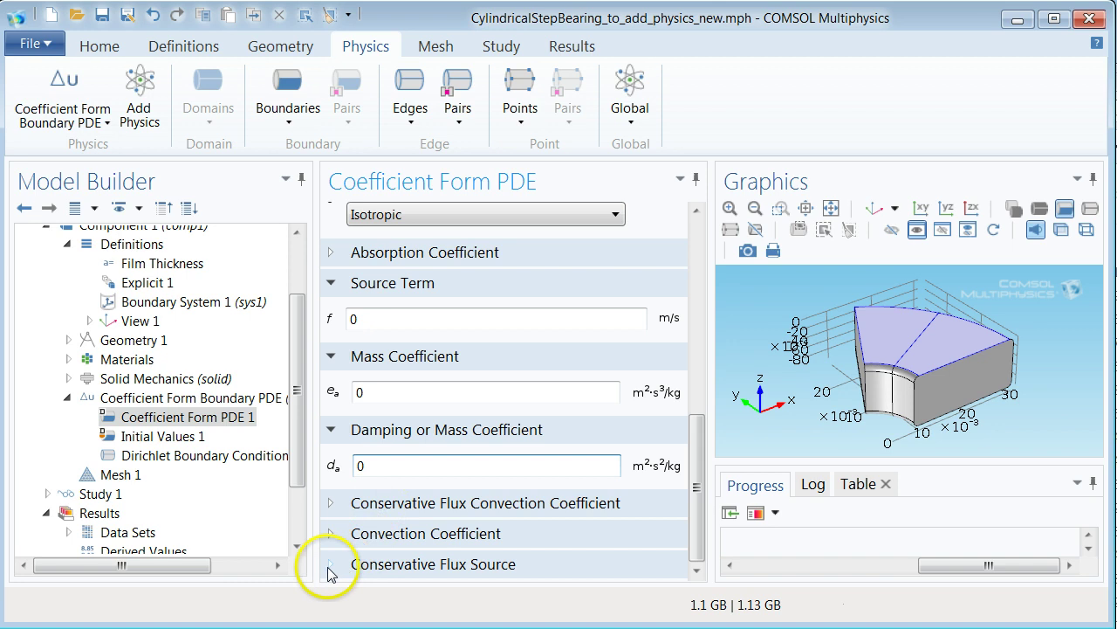
pyautogui.click(336, 562)
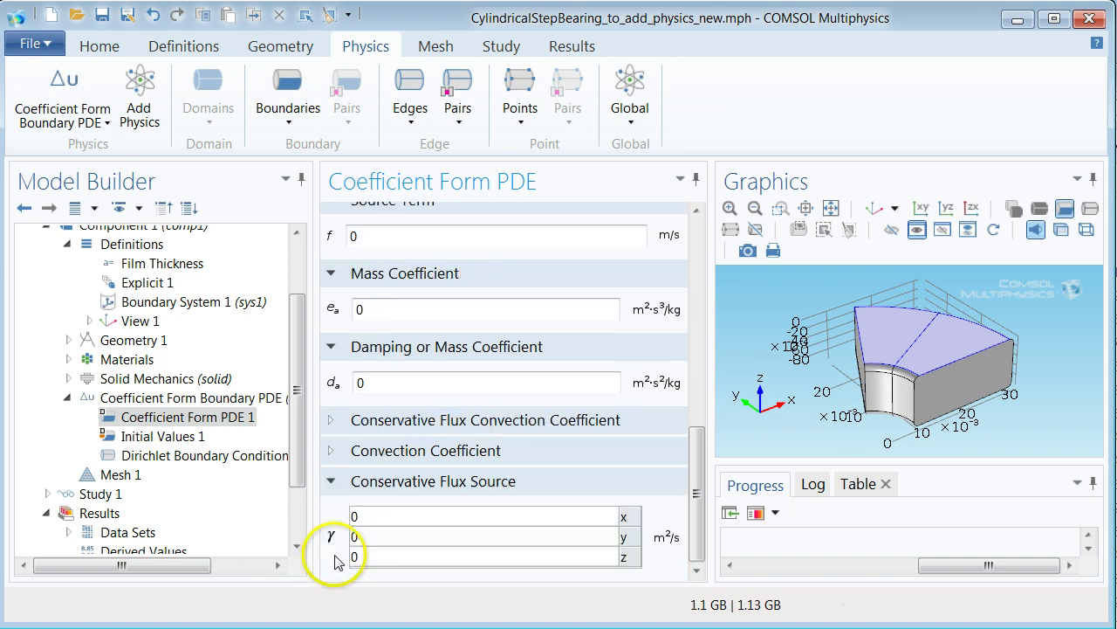
pyautogui.click(375, 517)
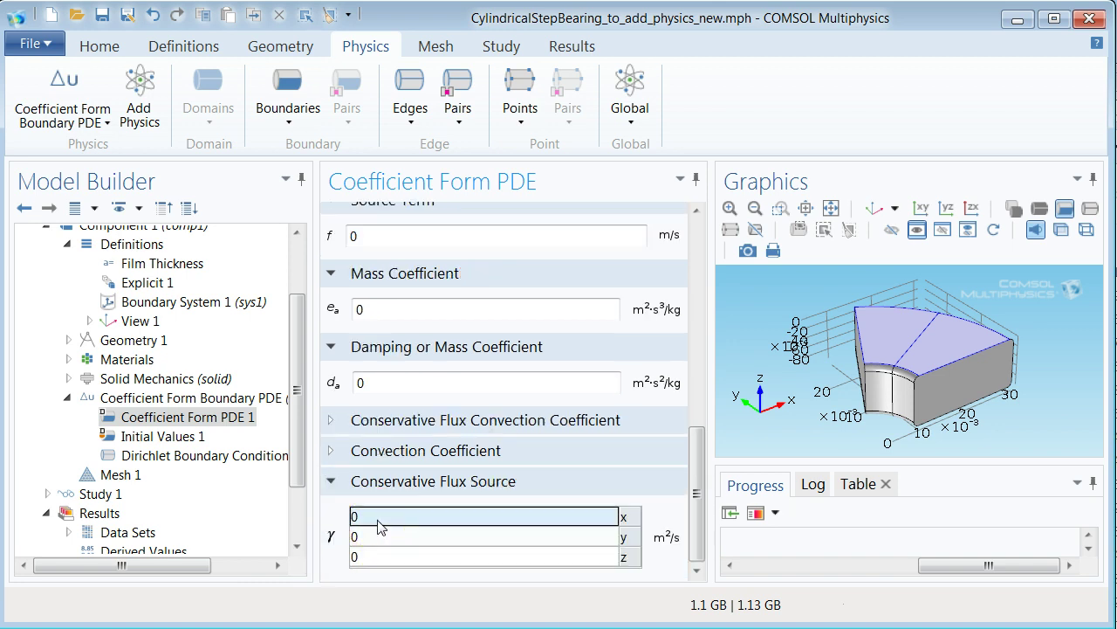
pyautogui.write('-omega/2*(-y')
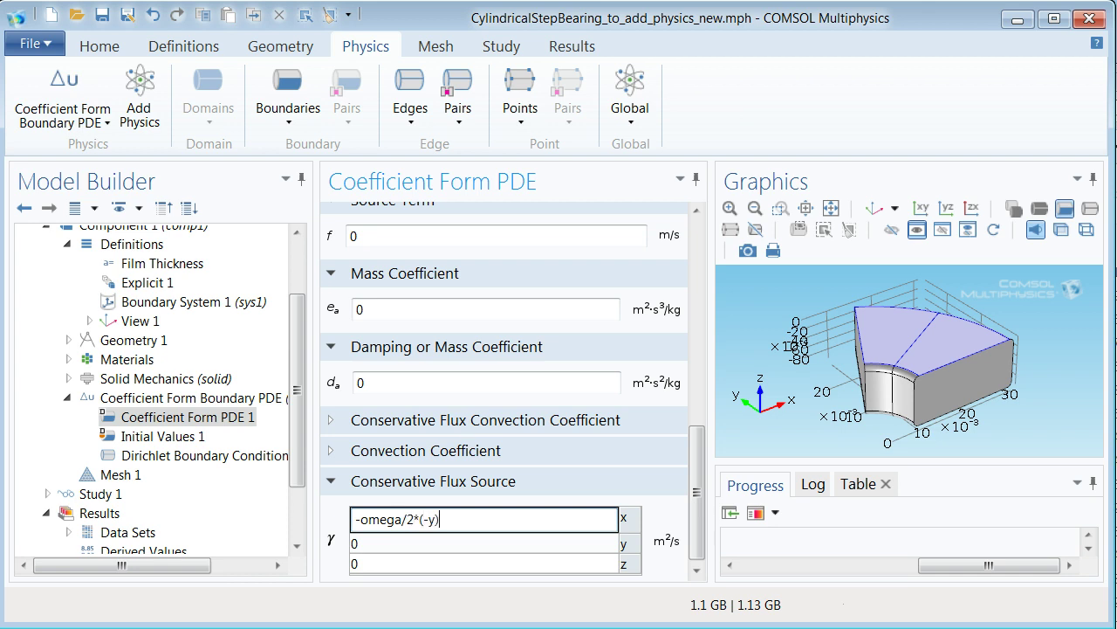
pyautogui.write(')*myhtot')
# Step: Copy the x component of the conservative flux source to the y component and edit it to -omega/2*(x)*myhtot
pyautogui.hotkey('ctrl', 'a')
pyautogui.hotkey('ctrl', 'c')
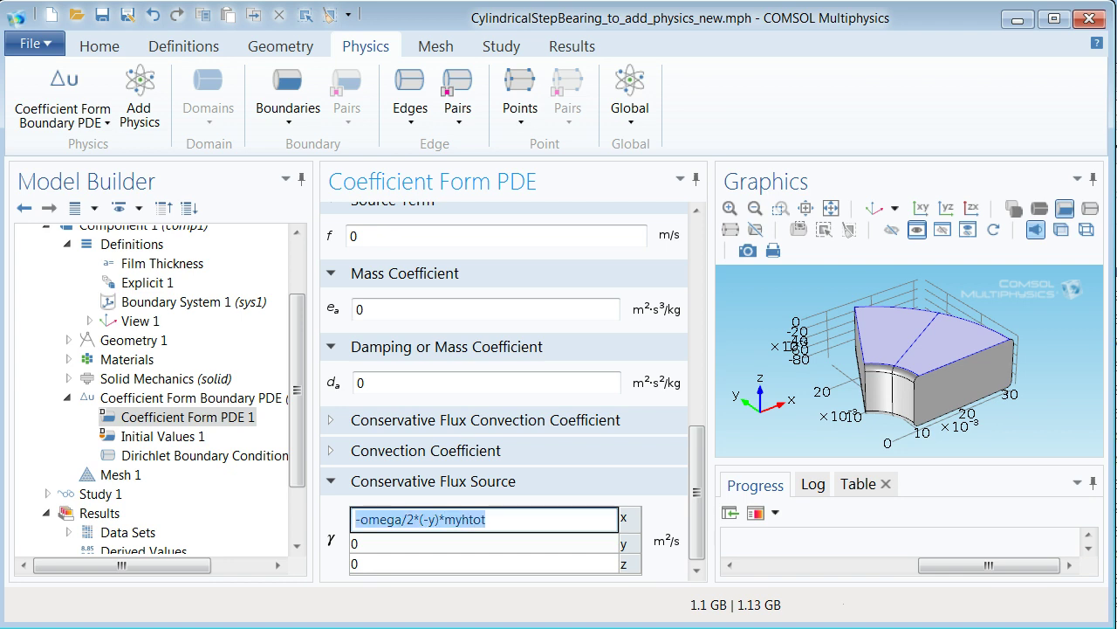
pyautogui.click(360, 537)
pyautogui.click(361, 537)
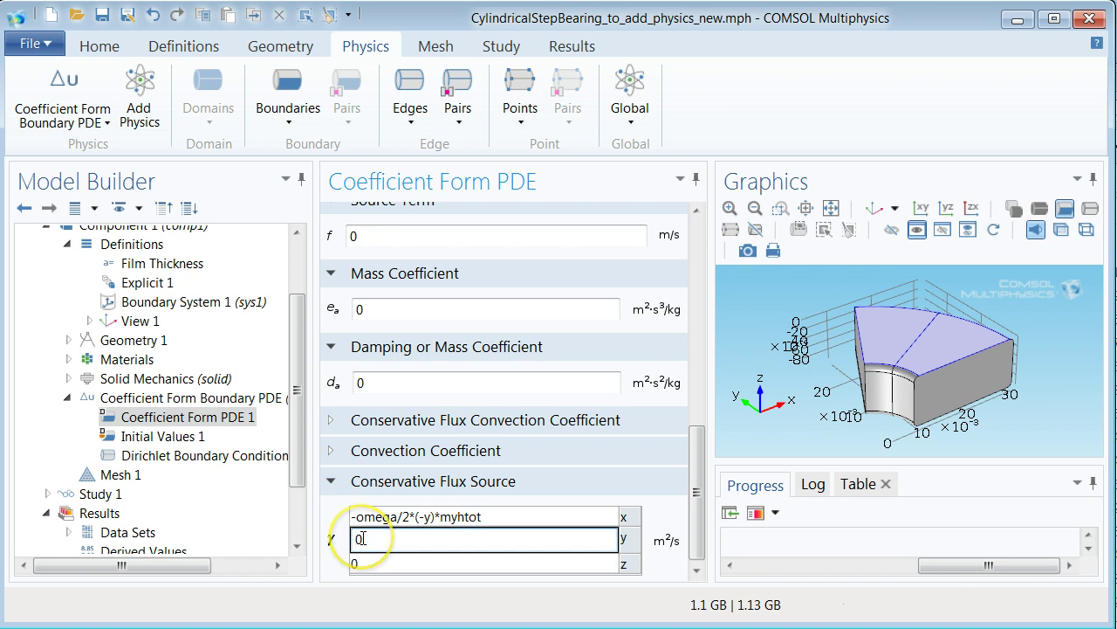
pyautogui.press('BackSpace')
pyautogui.hotkey('ctrl', 'v')
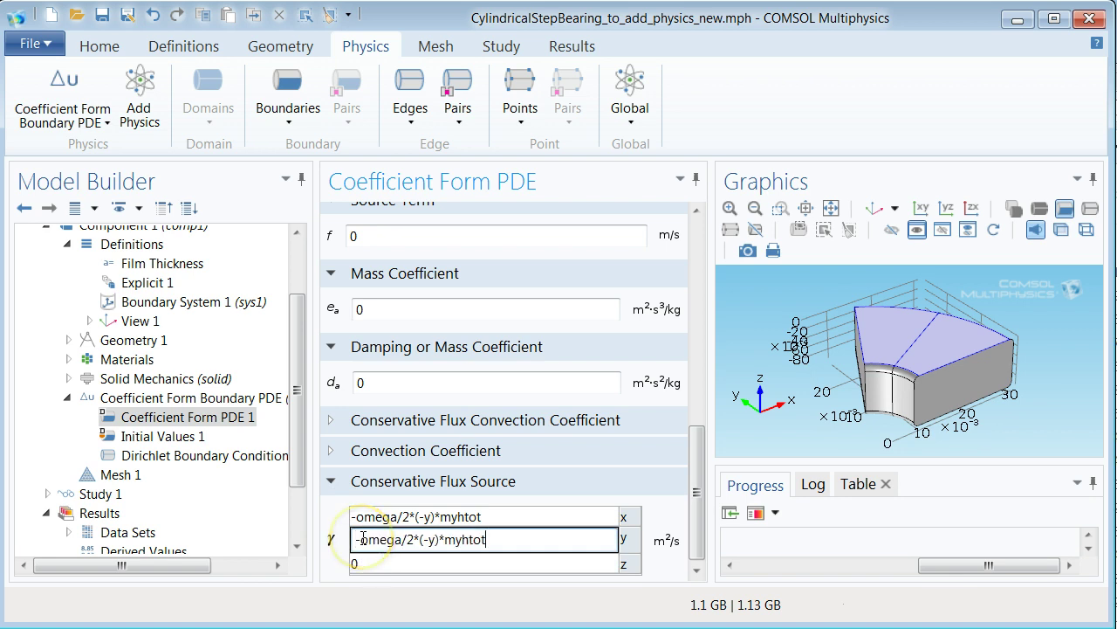
pyautogui.press('BackSpace')
pyautogui.press('BackSpace')
pyautogui.write('x')
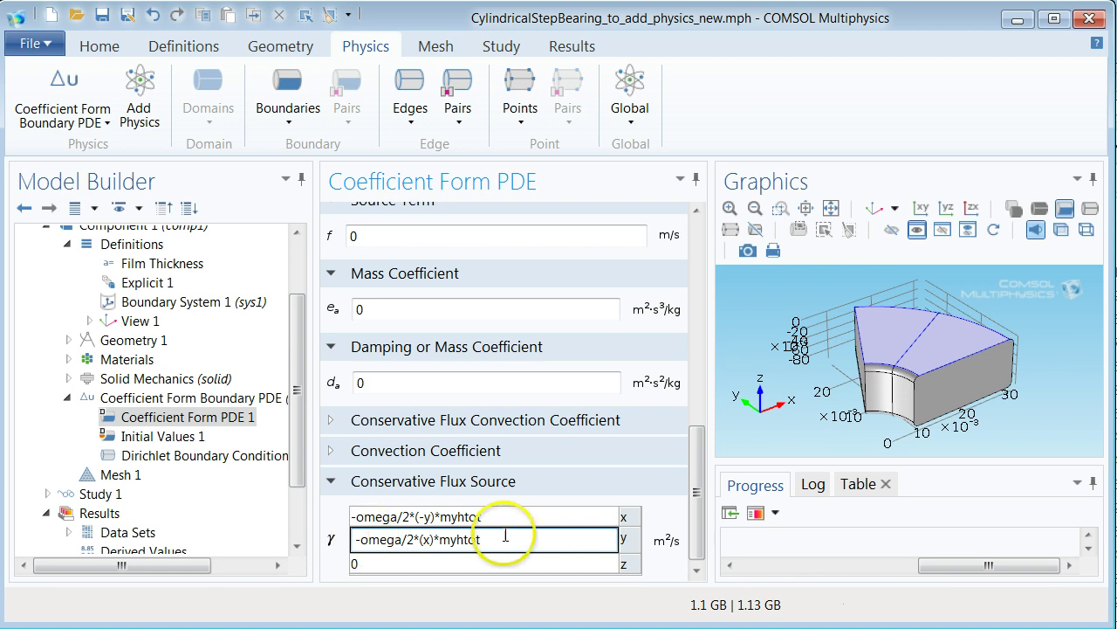
pyautogui.click(548, 563)
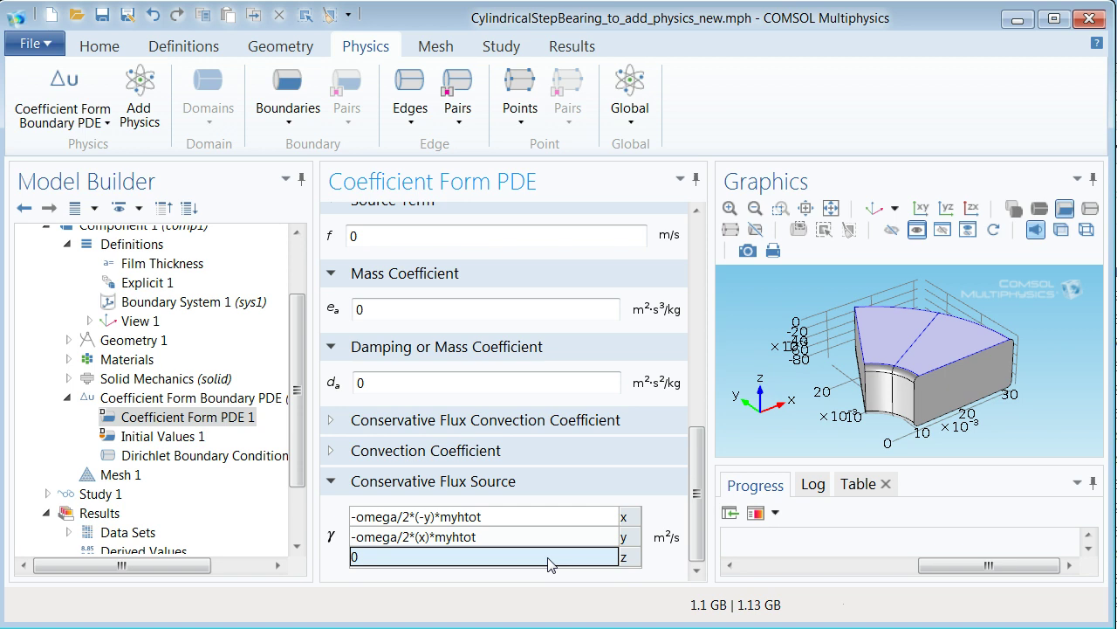
# Step: Exclude Solid Mechanics from being solved for in the Stationary step of Study 1
pyautogui.click(48, 494)
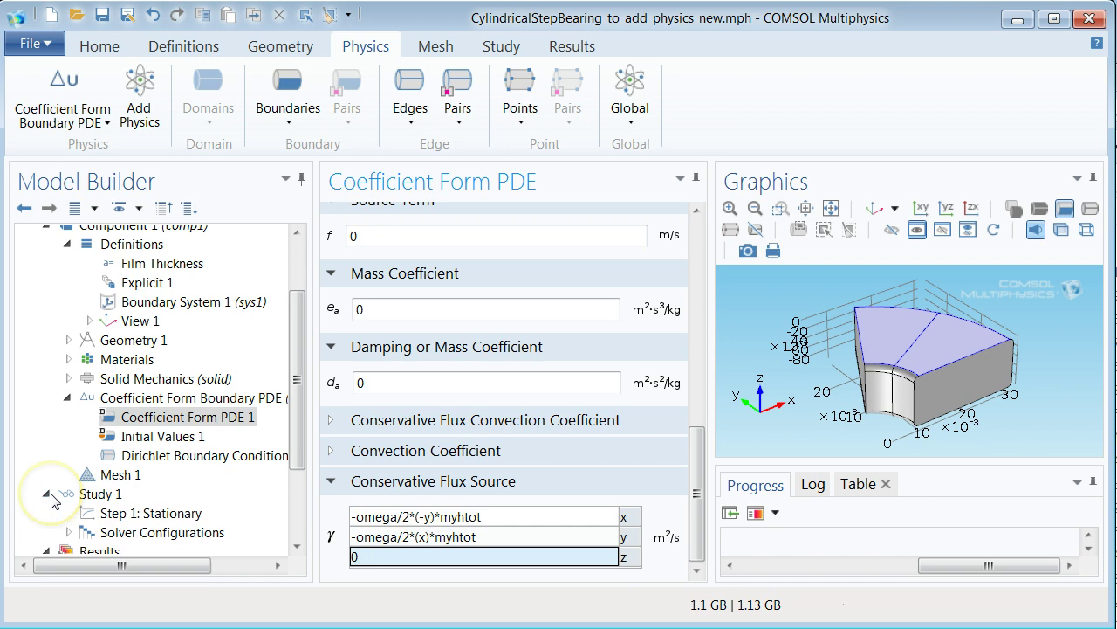
pyautogui.click(149, 515)
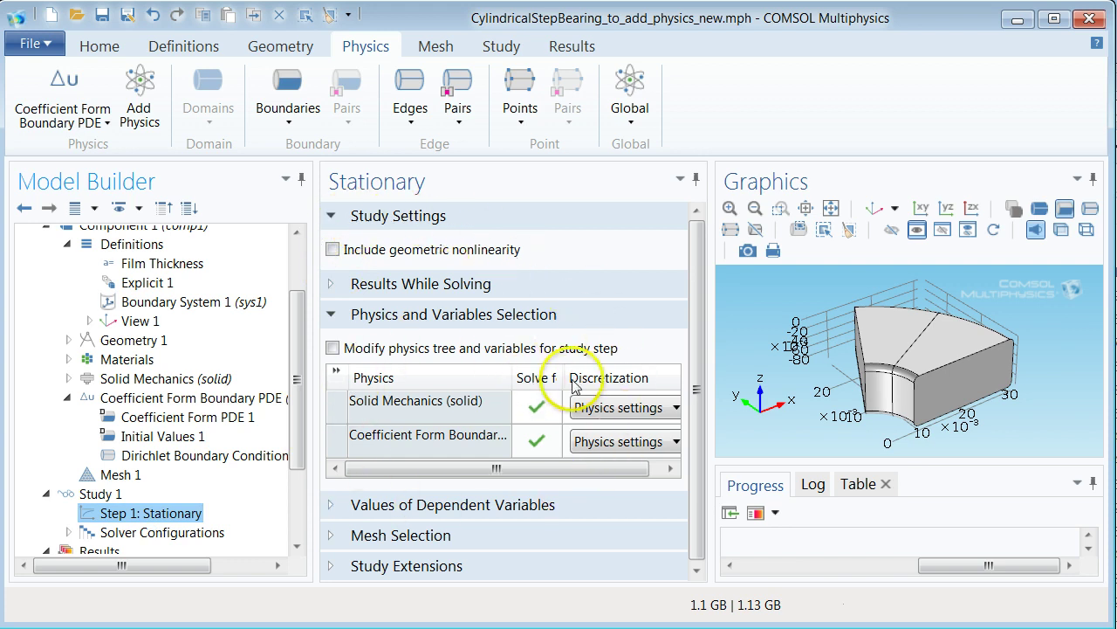
pyautogui.click(538, 413)
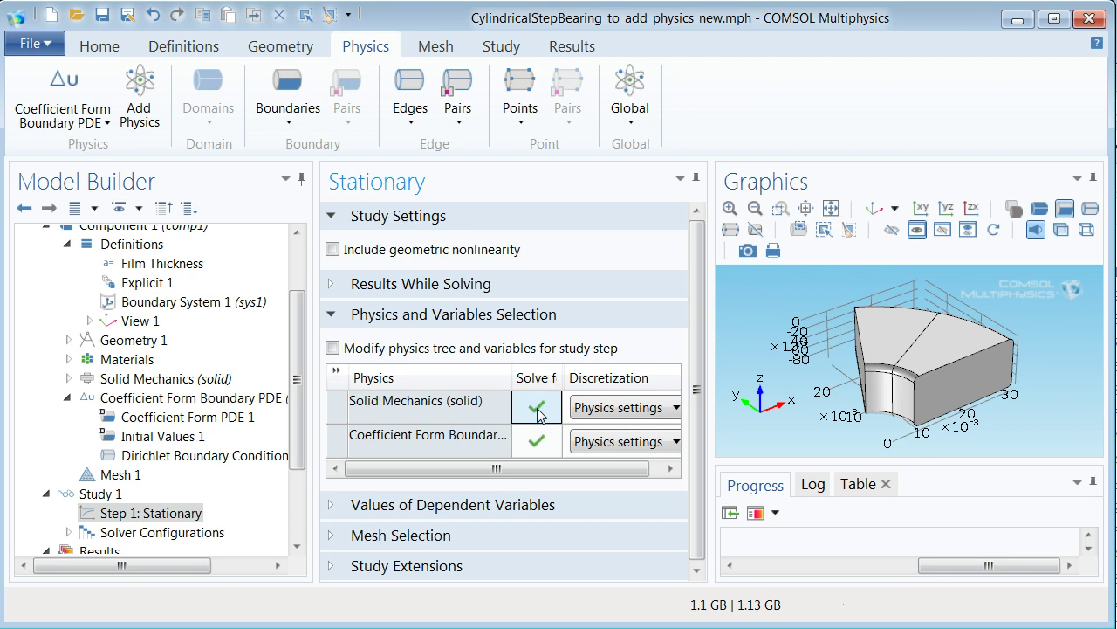
pyautogui.click(538, 410)
# Step: Compute Study 1
pyautogui.click(98, 494)
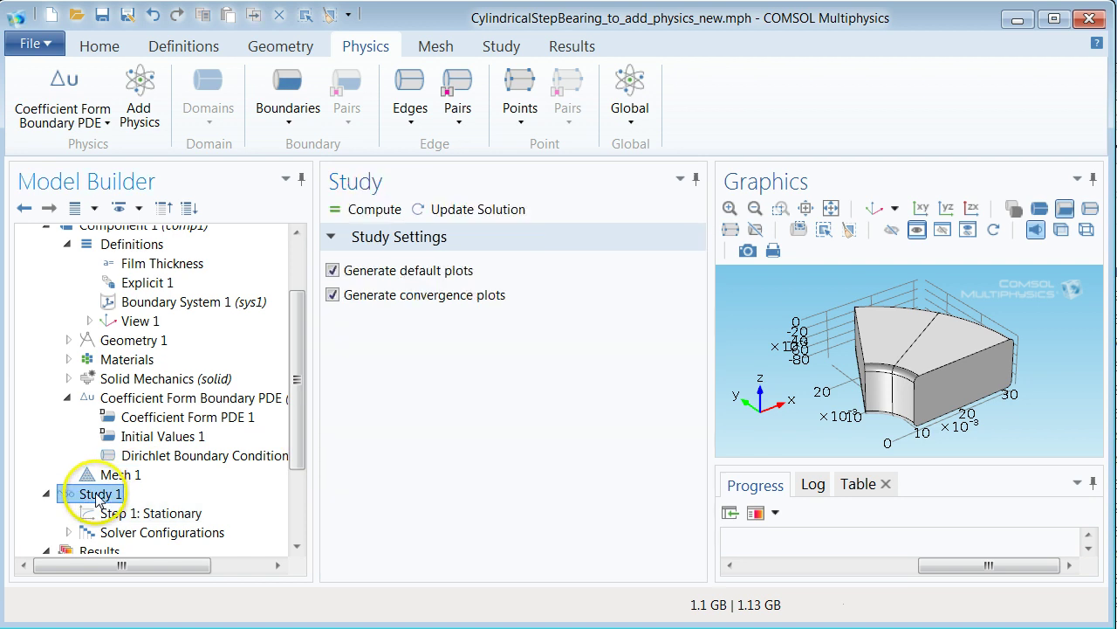
pyautogui.click(354, 214)
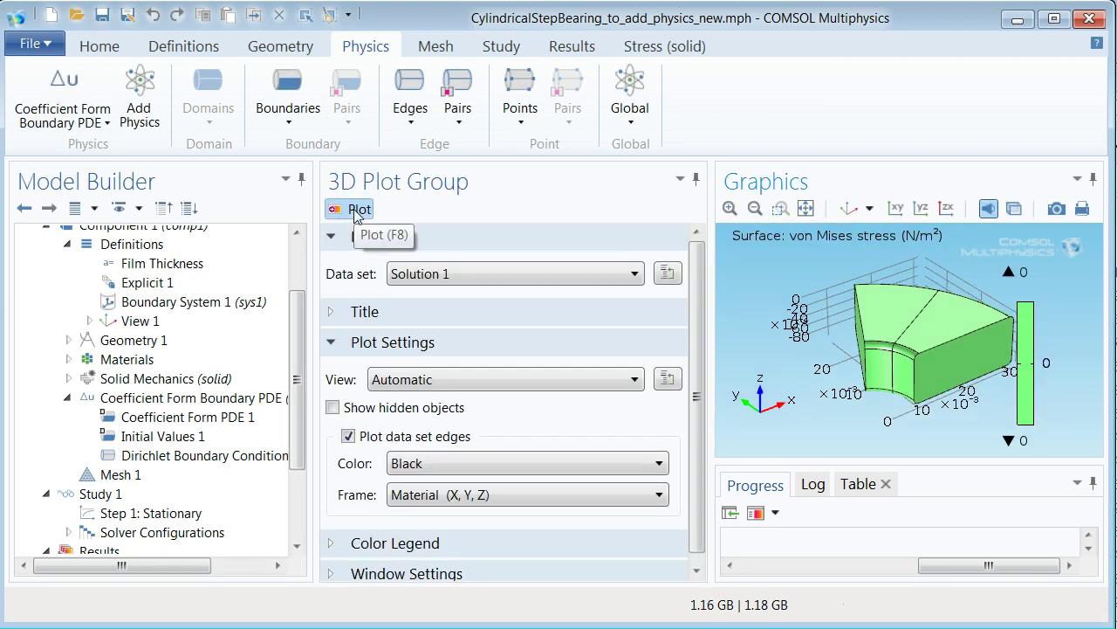
pyautogui.click(355, 211)
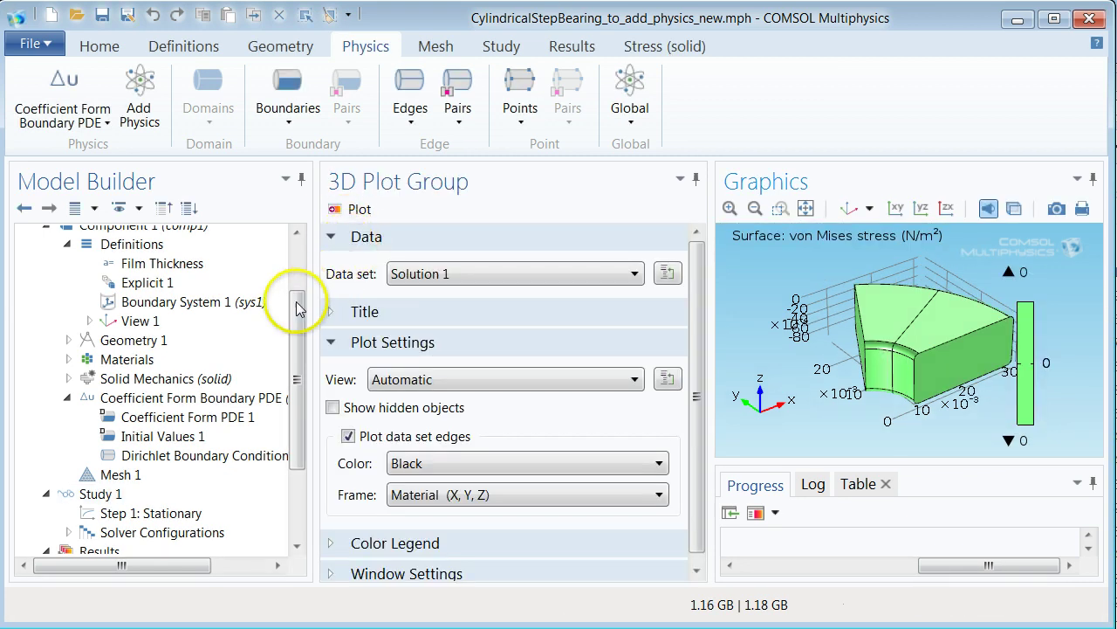
# Step: Add a new 3D plot group under Results and insert a Surface plot in it
pyautogui.moveTo(297, 310); pyautogui.dragTo(296, 381)
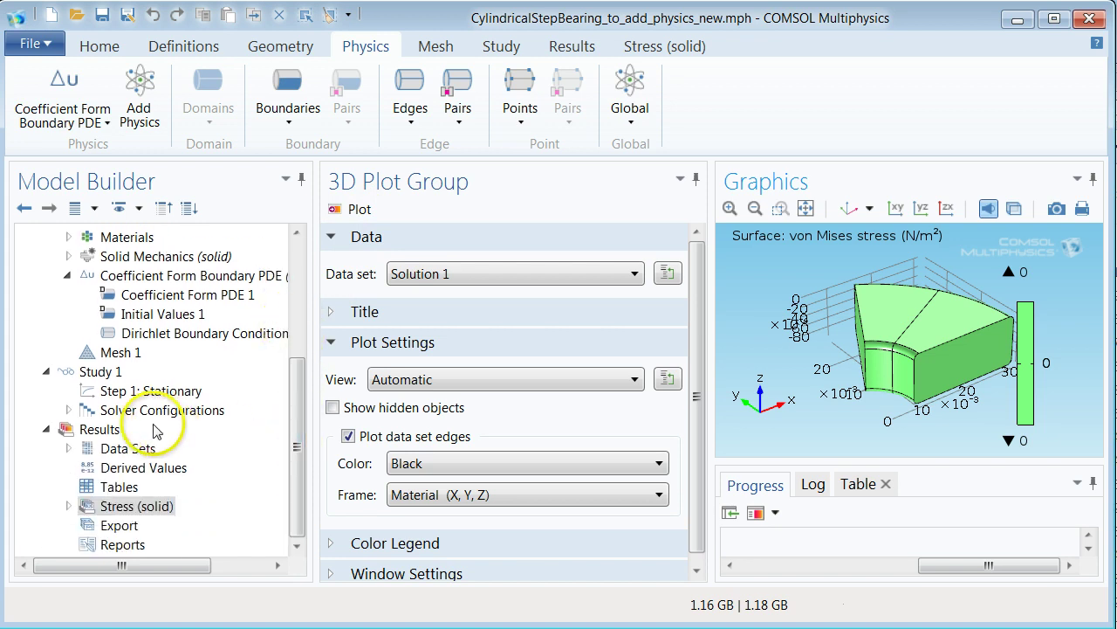
pyautogui.rightClick(97, 430)
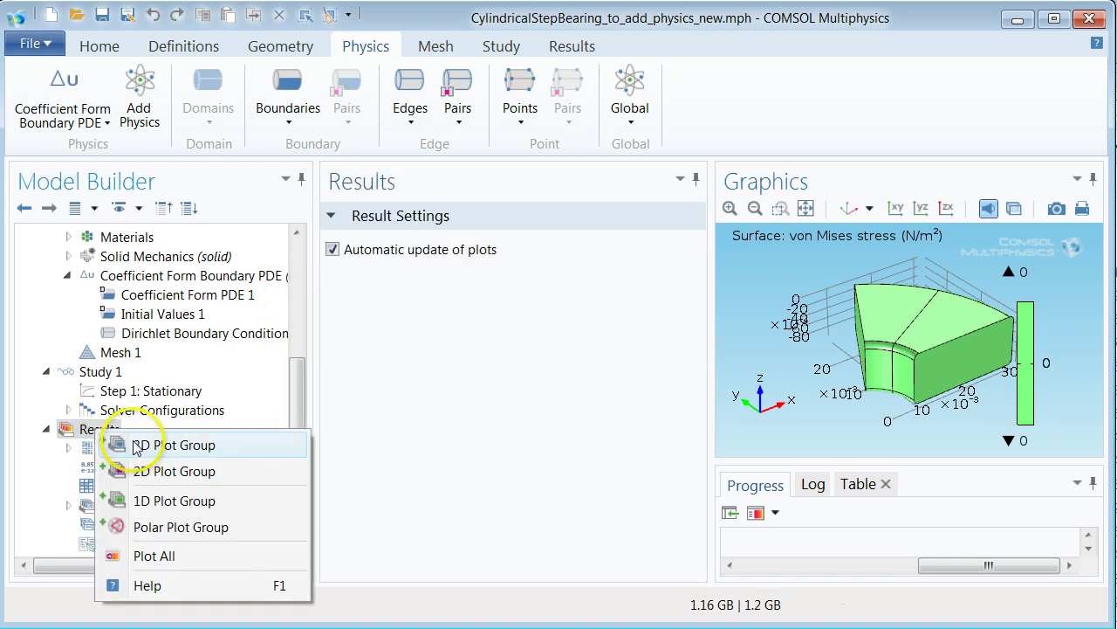
pyautogui.press('Escape')
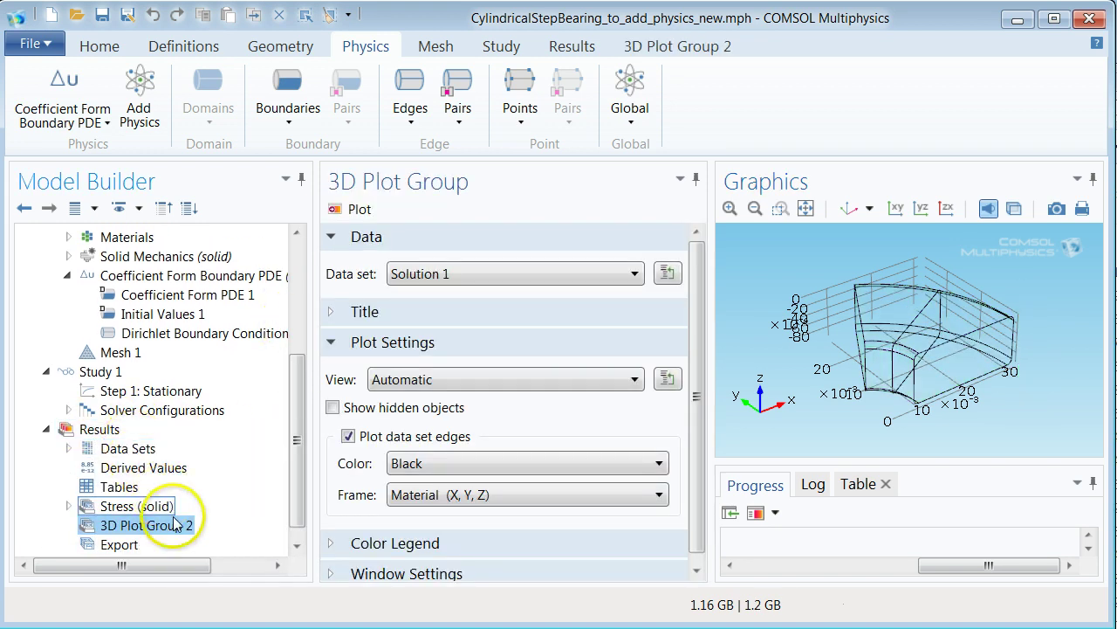
pyautogui.rightClick(175, 530)
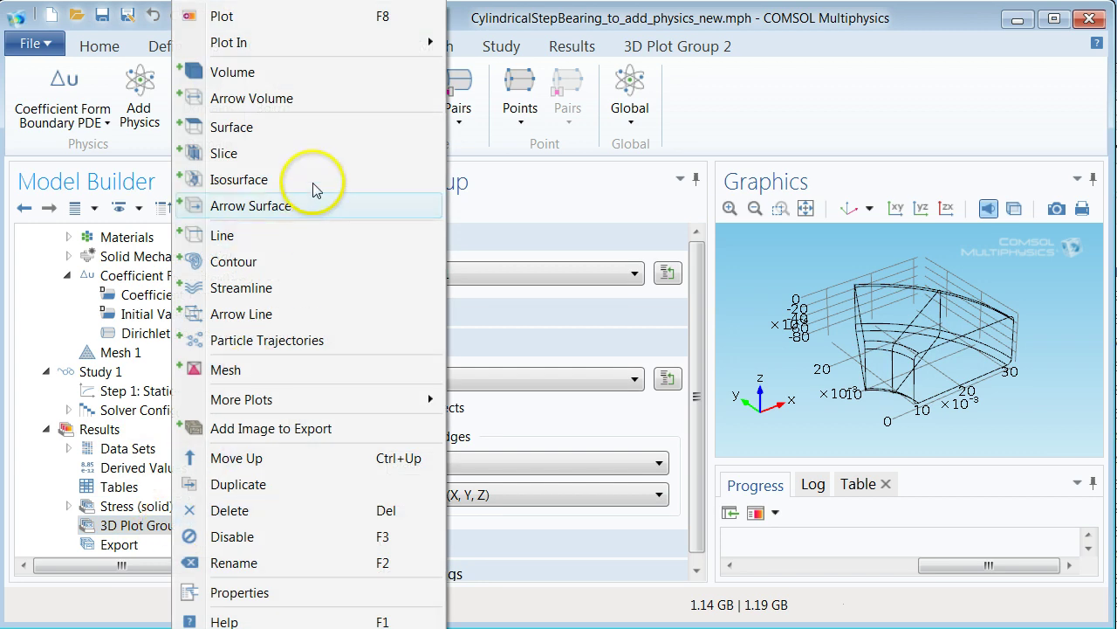
pyautogui.click(294, 137)
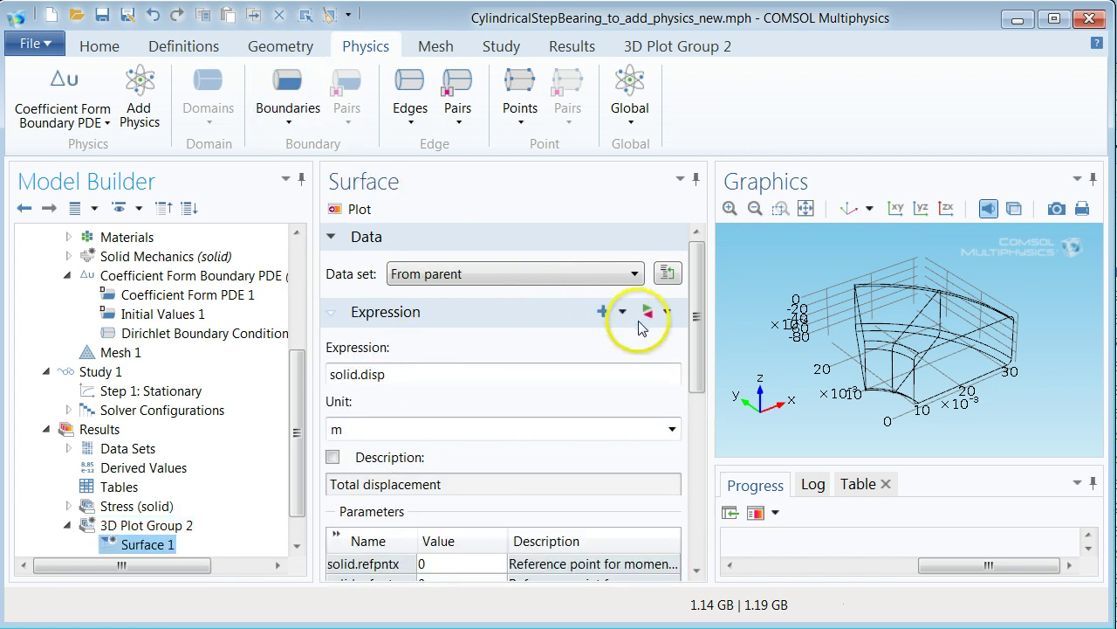
# Step: Replace the surface plot's expression with Dependent variable p from Coefficient Form Boundary PDE
pyautogui.click(663, 316)
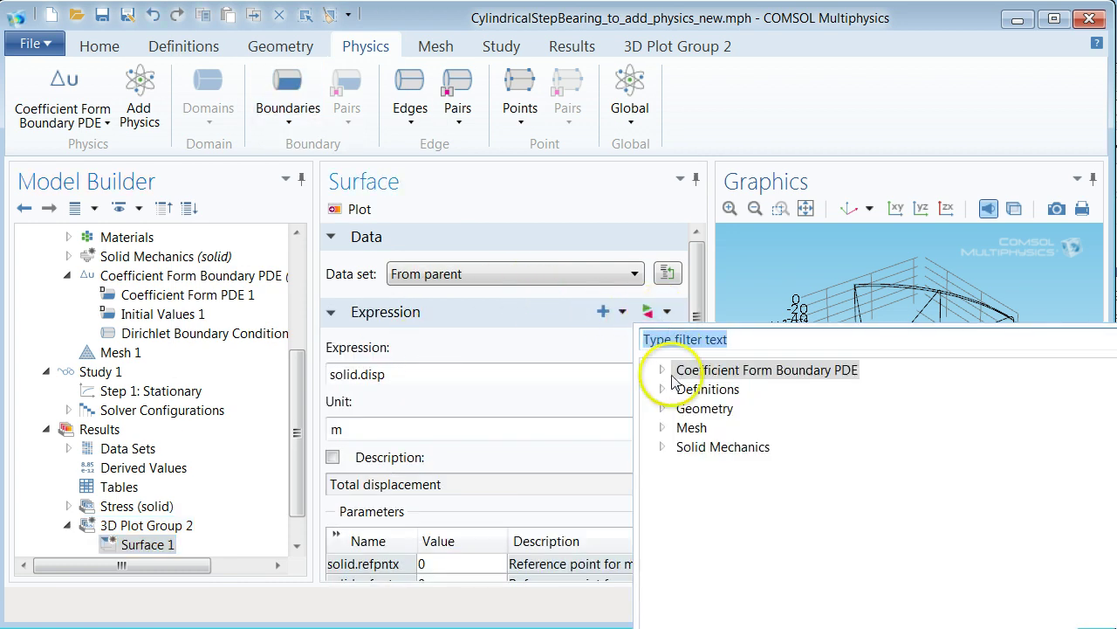
pyautogui.click(661, 370)
pyautogui.click(723, 394)
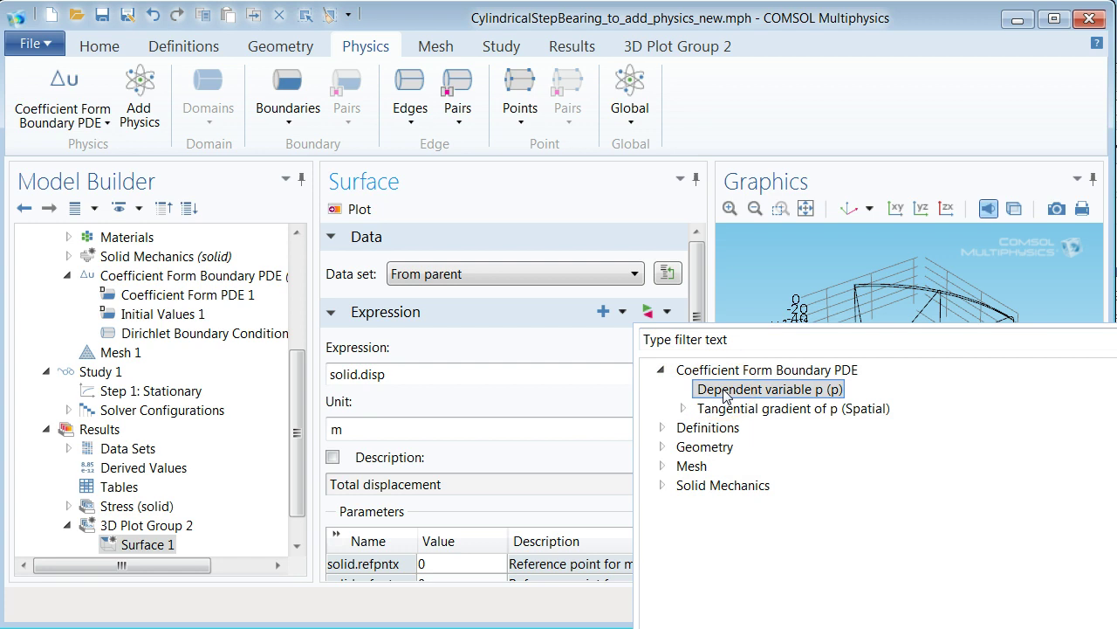
pyautogui.doubleClick(724, 395)
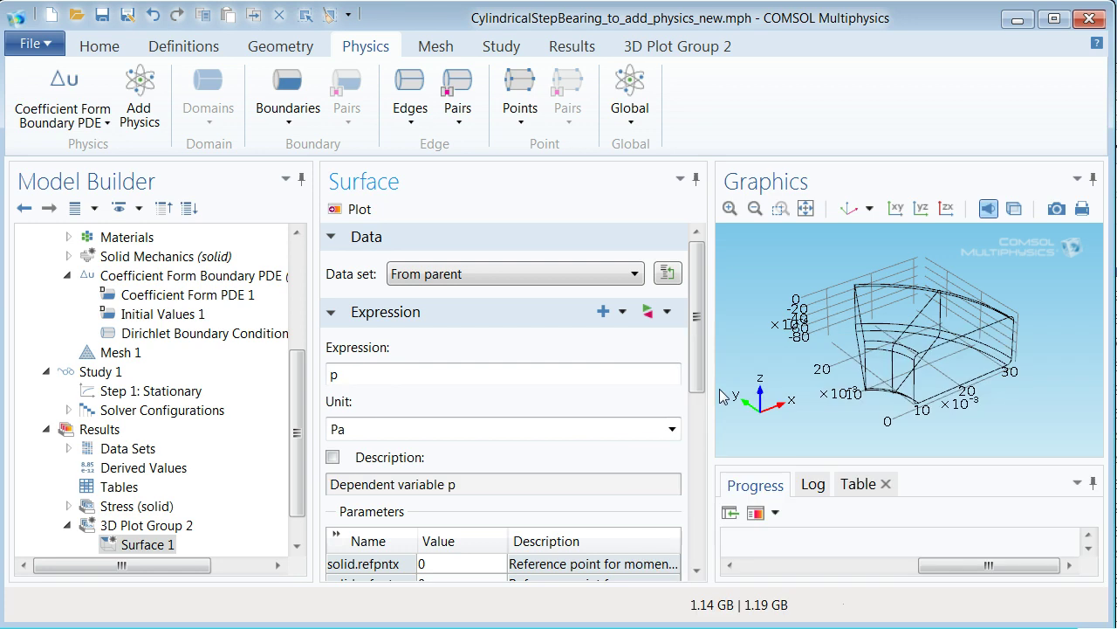
# Step: Clear the surface plot's expression and enter p directly
pyautogui.click(361, 377)
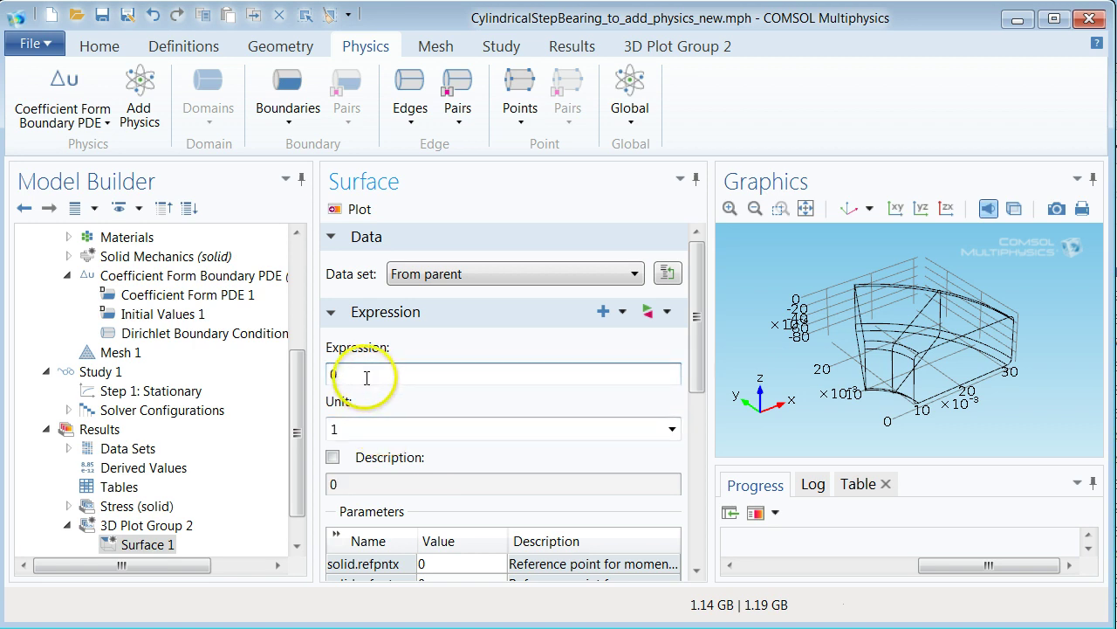
pyautogui.write('p')
pyautogui.press('Tab')
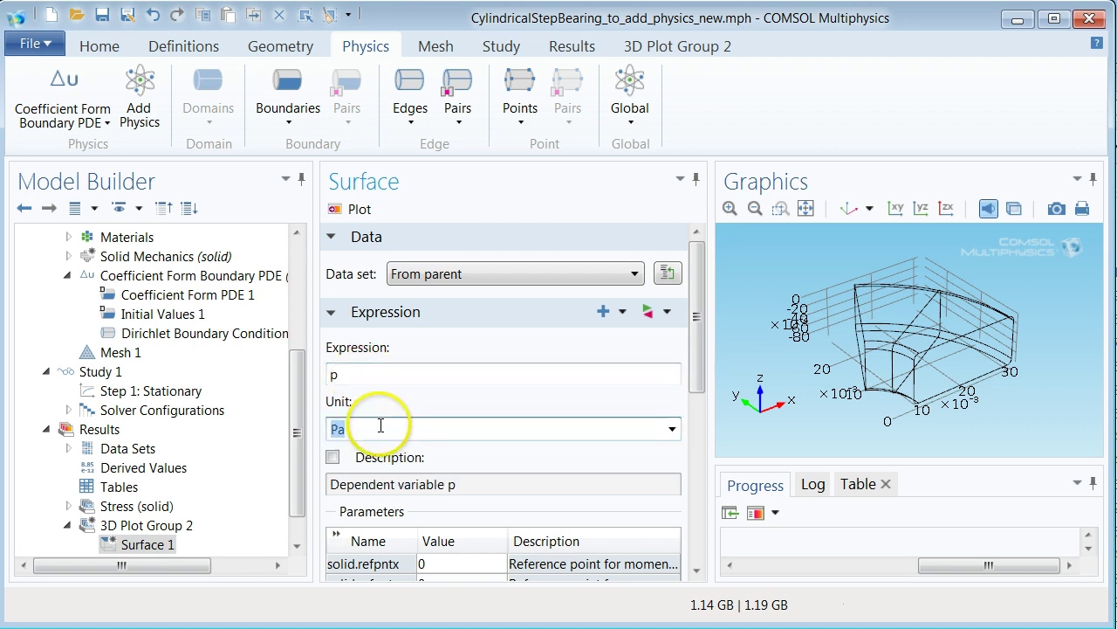
pyautogui.click(353, 378)
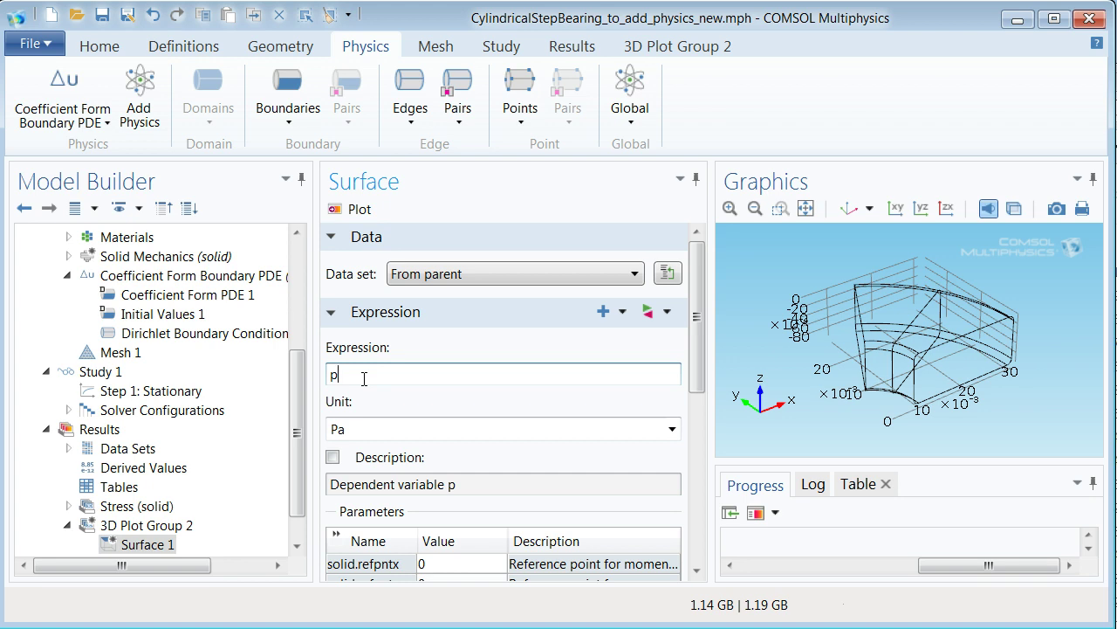
# Step: Examine the Solid Mechanics categories in the list of predefined expressions for the surface plot
pyautogui.click(661, 316)
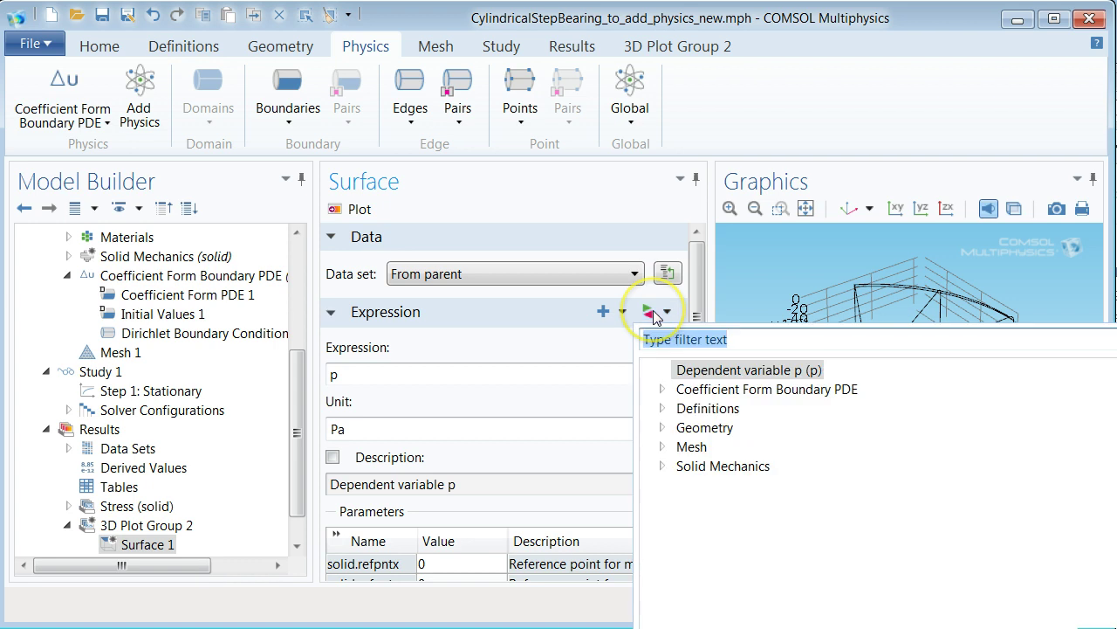
pyautogui.click(661, 465)
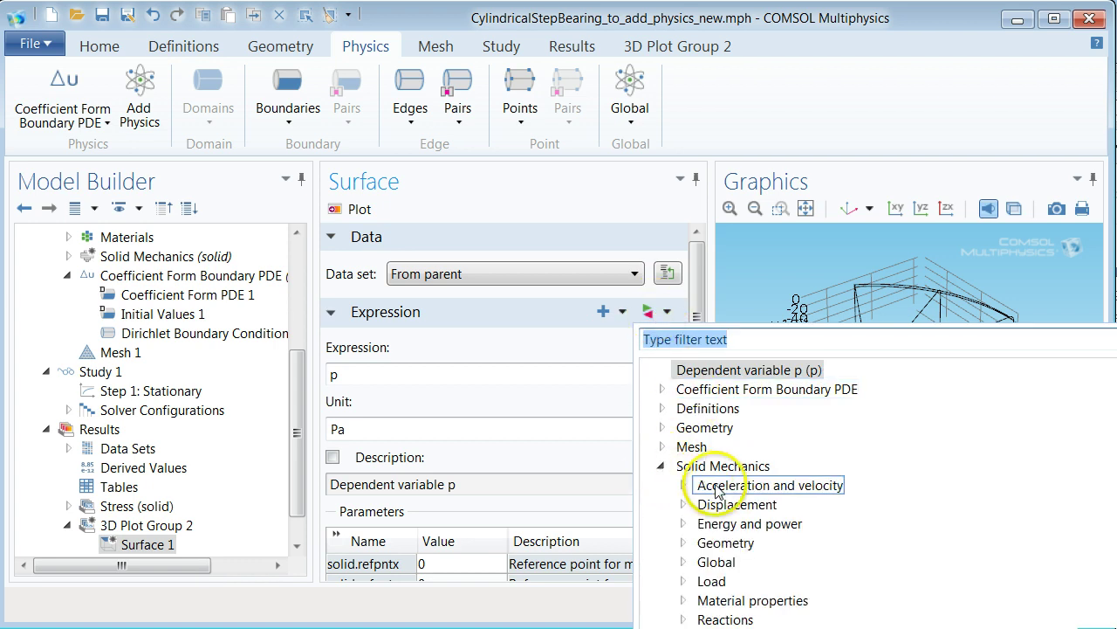
pyautogui.press('Down')
pyautogui.press('Down')
pyautogui.press('Down')
pyautogui.press('Down')
pyautogui.press('Down')
pyautogui.press('Down')
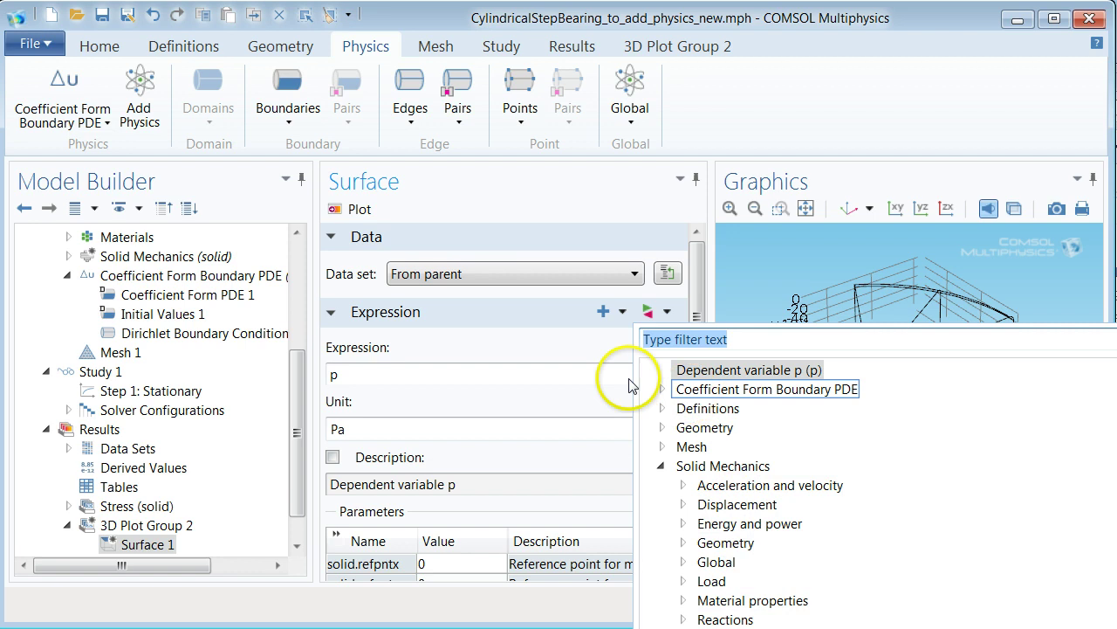
pyautogui.click(467, 370)
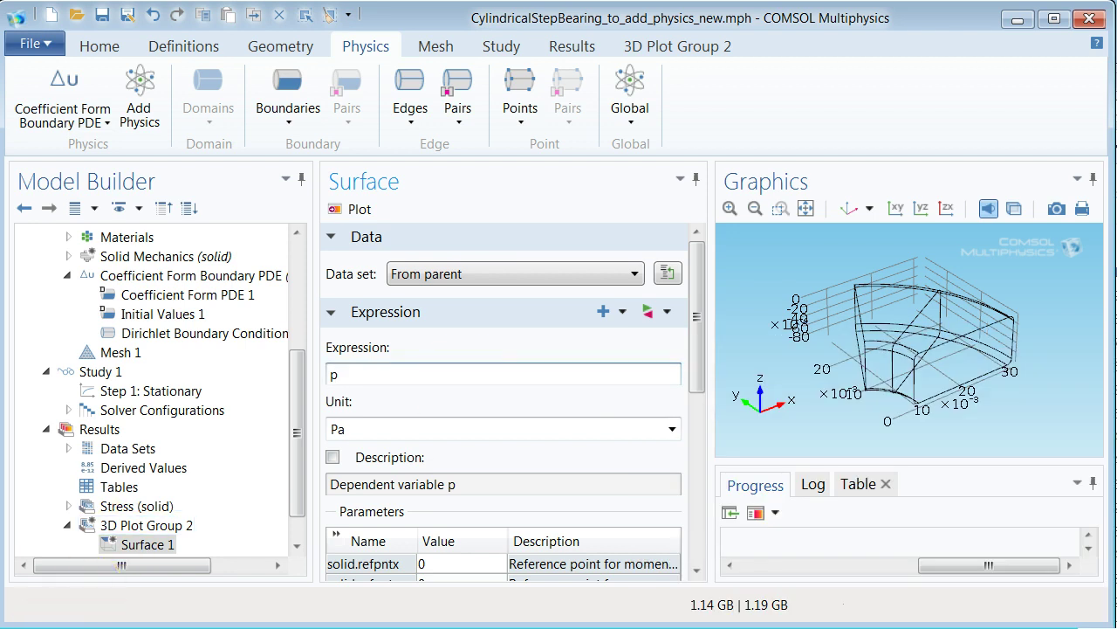
# Step: Plot the surface of dependent variable p and view the bearing pad from above
pyautogui.click(359, 210)
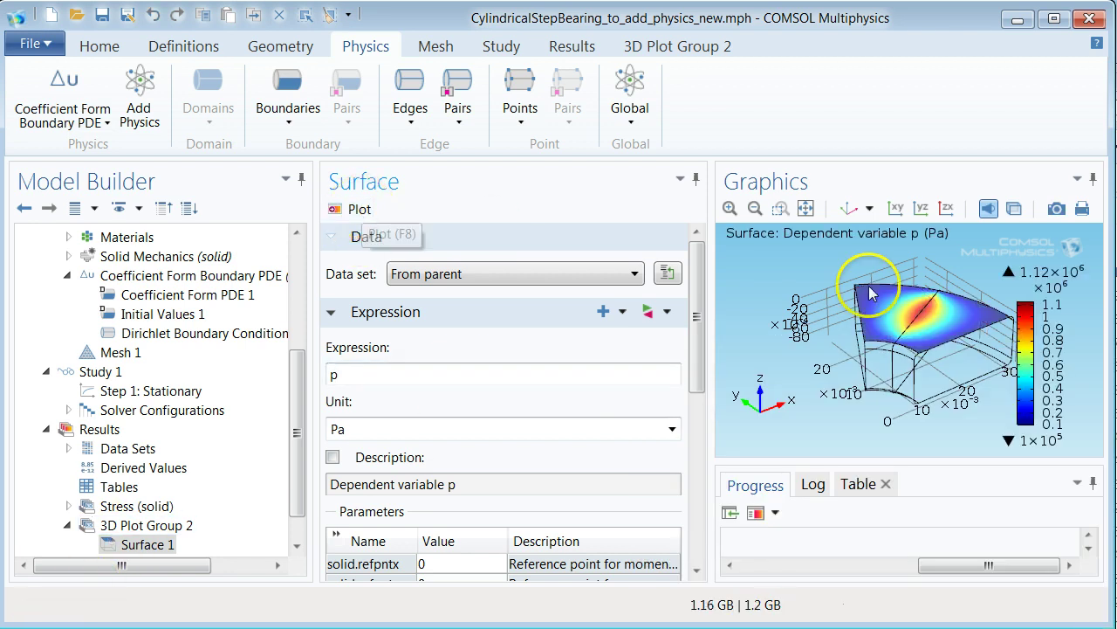
pyautogui.moveTo(905, 346); pyautogui.dragTo(914, 384)
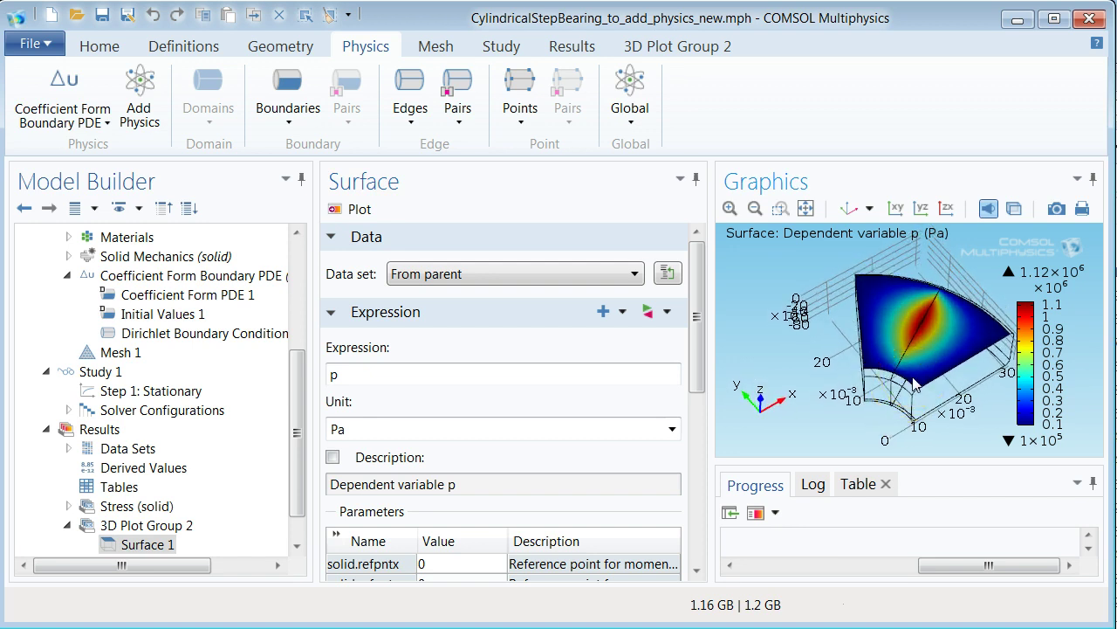
# Step: Rename the 3D plot group that holds the pressure surface as Pressure
pyautogui.click(152, 525)
pyautogui.rightClick(153, 526)
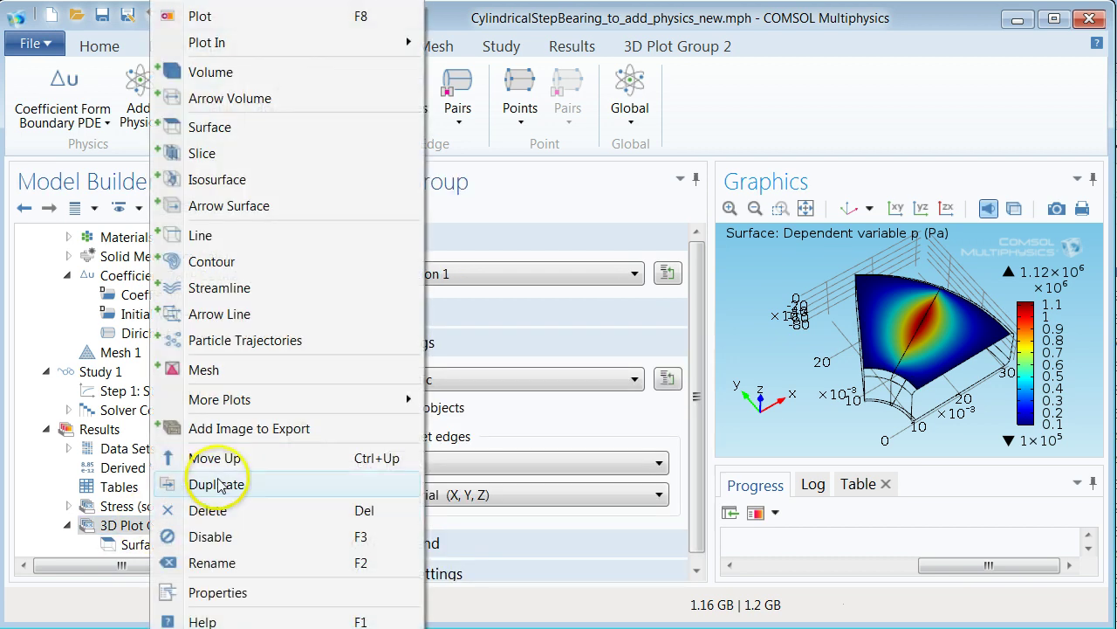
pyautogui.click(214, 563)
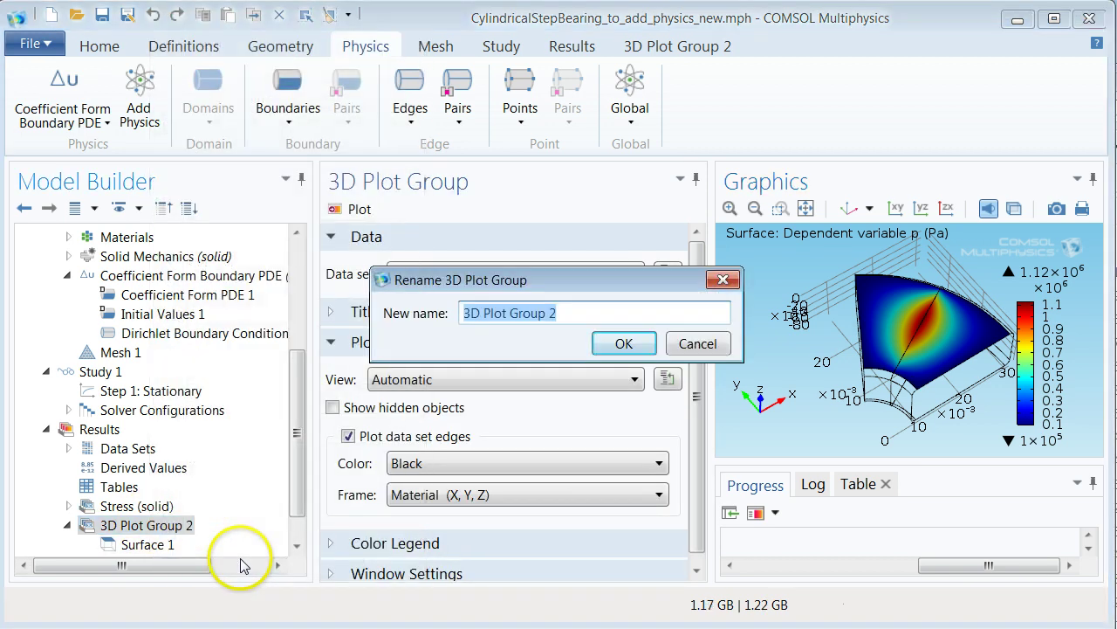
pyautogui.write('Pressure')
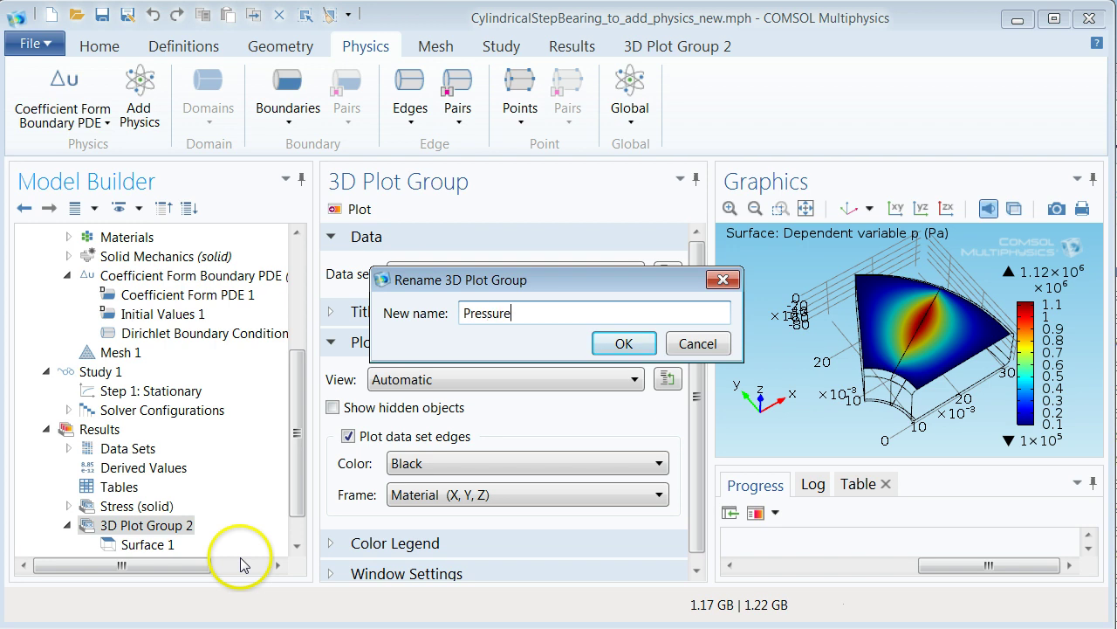
pyautogui.press('Return')
# Step: Add a new 3D plot group to the results and insert a surface plot in it
pyautogui.click(100, 429)
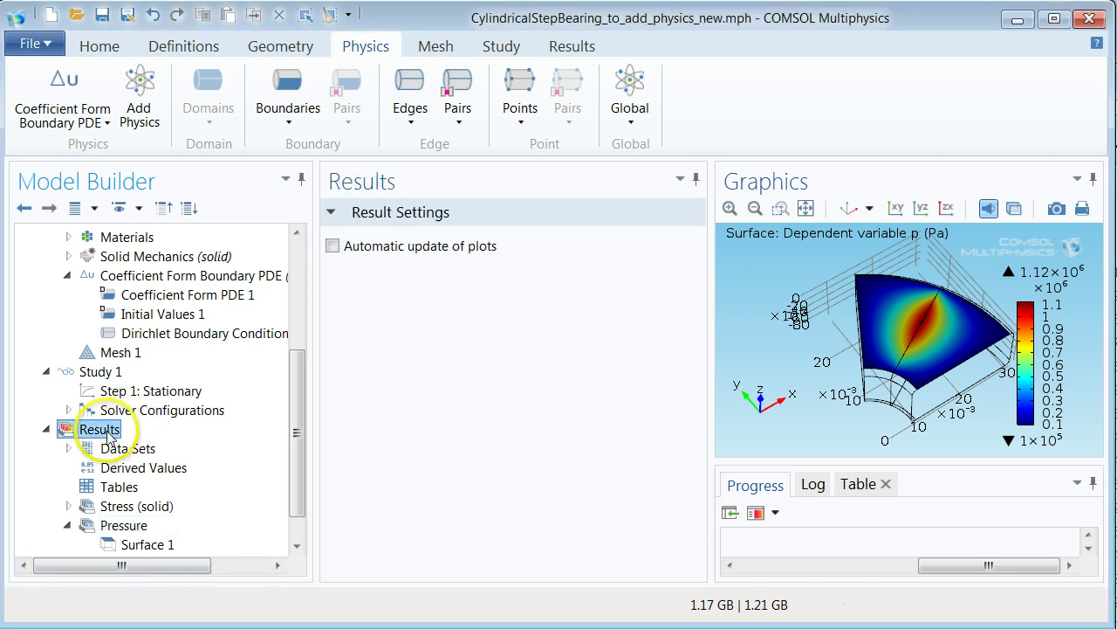
pyautogui.rightClick(109, 433)
pyautogui.click(139, 449)
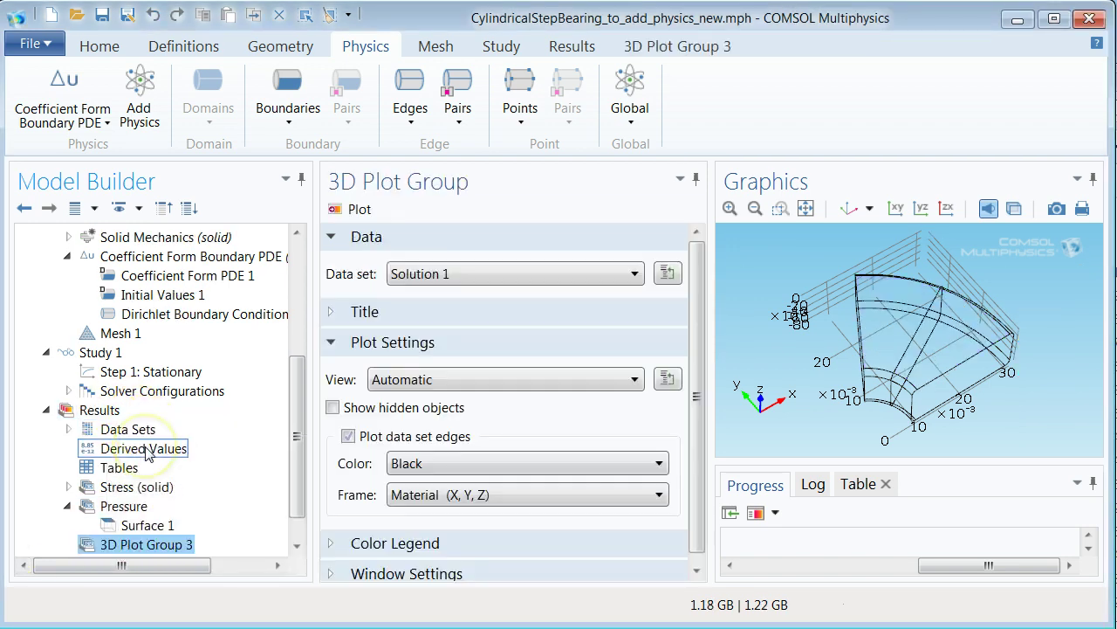
pyautogui.scroll(-2, 148, 531)
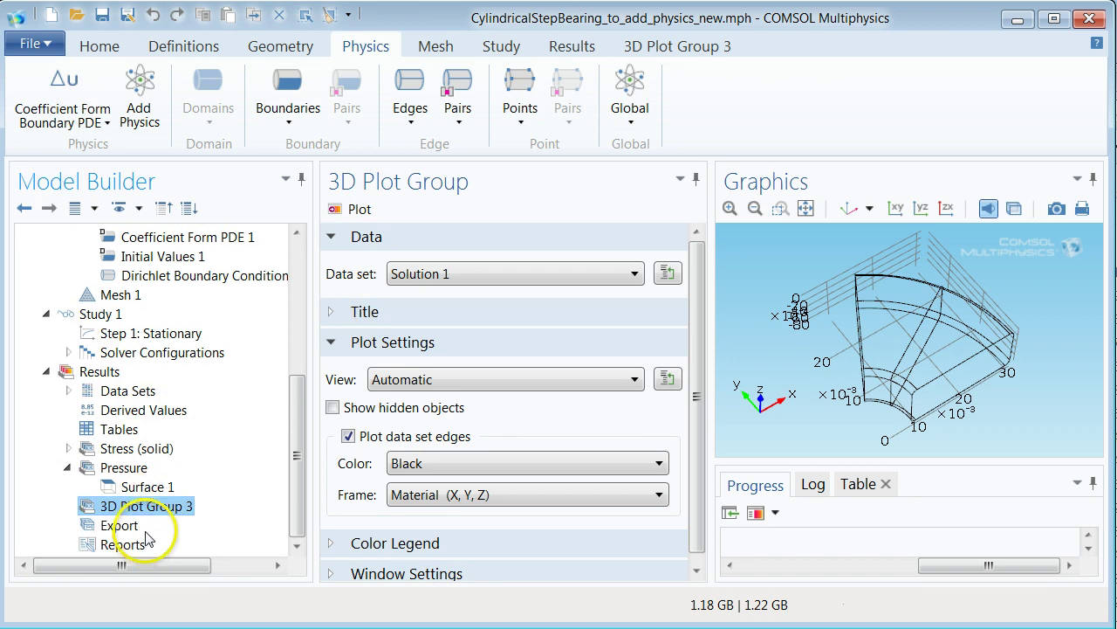
pyautogui.click(136, 512)
pyautogui.rightClick(136, 513)
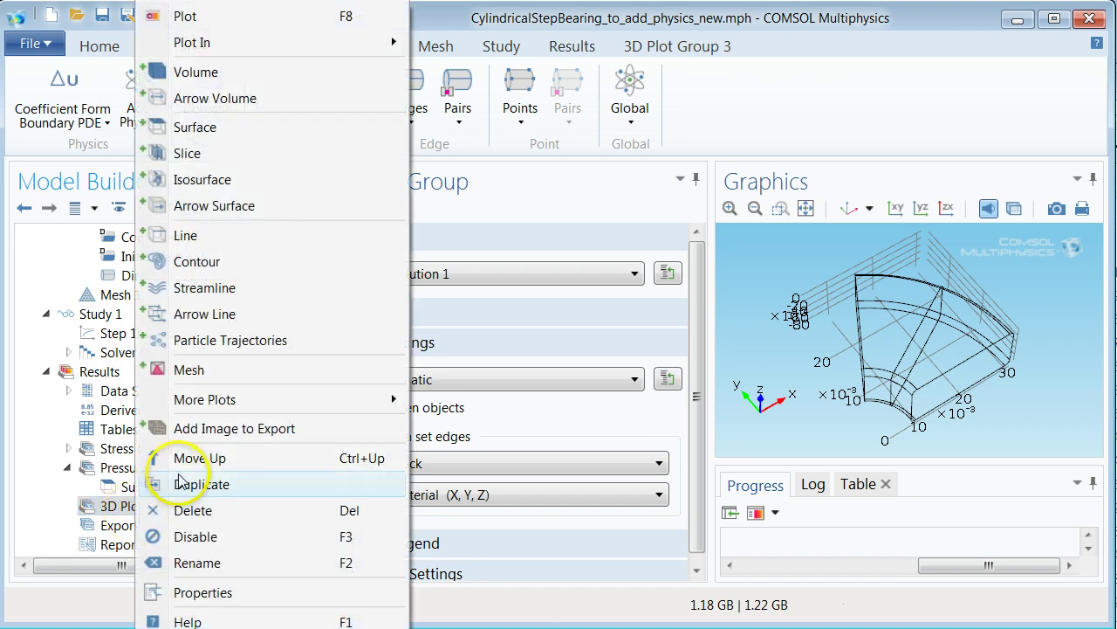
pyautogui.click(229, 128)
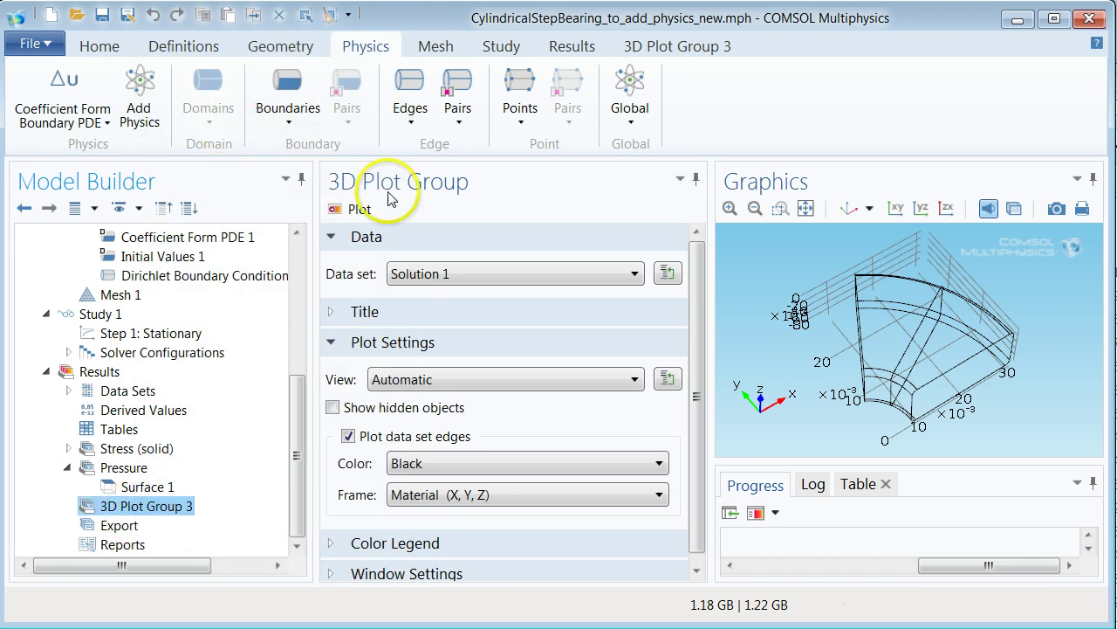
# Step: Set the new surface plot's expression to myhtot and plot it
pyautogui.doubleClick(429, 375)
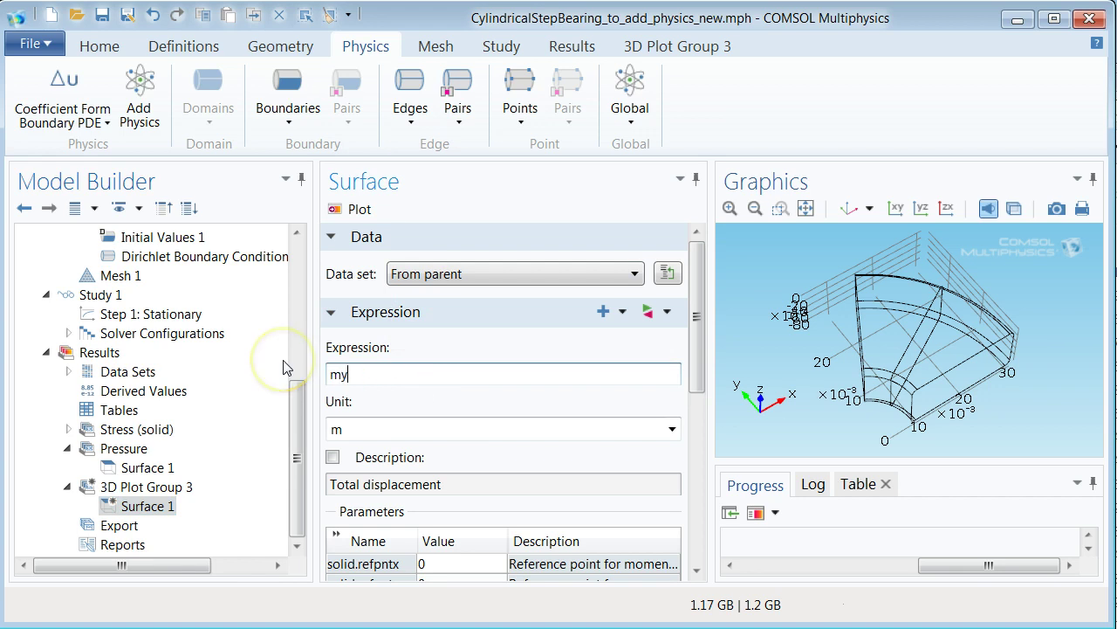
pyautogui.write('myhtot')
pyautogui.click(387, 426)
pyautogui.click(349, 209)
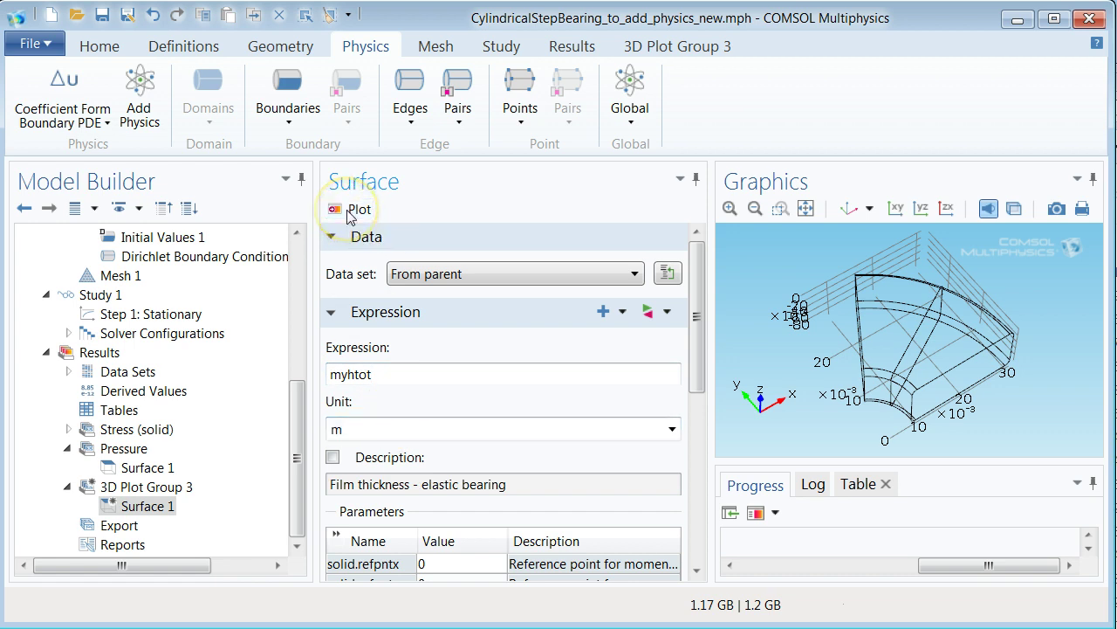
# Step: Rename the new 3D plot group as Film Thickness
pyautogui.click(138, 489)
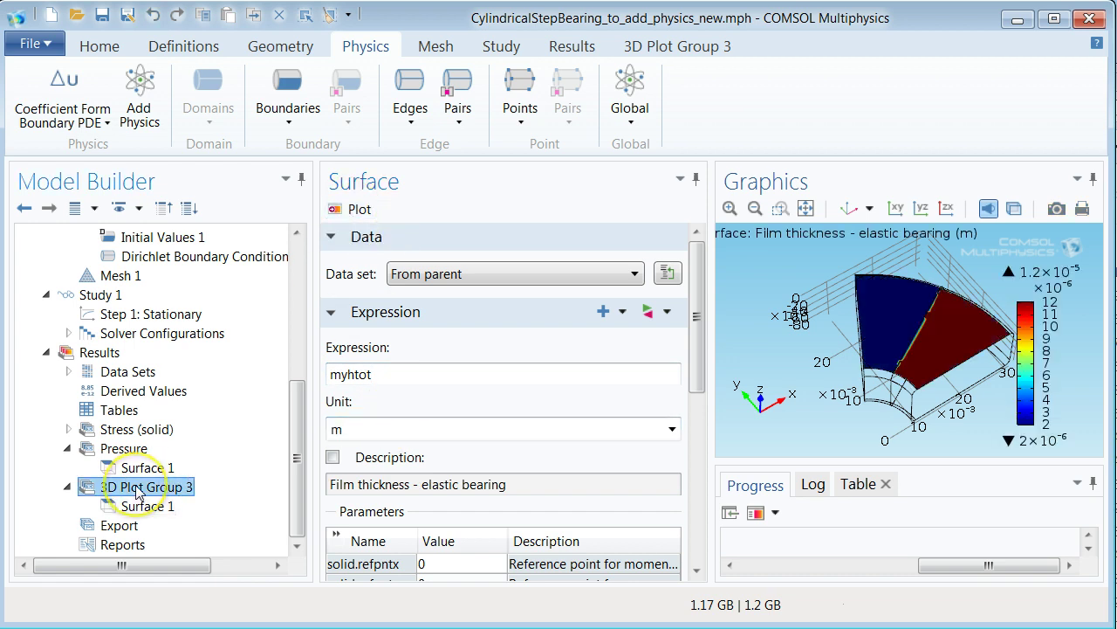
pyautogui.rightClick(138, 491)
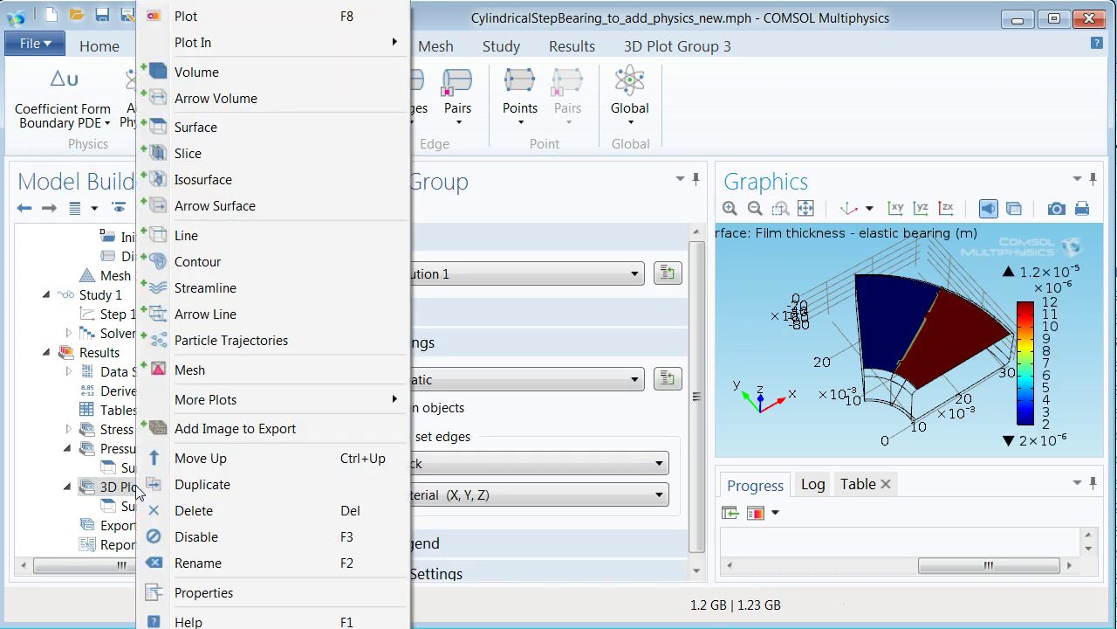
pyautogui.click(189, 564)
pyautogui.write('Film Thickness')
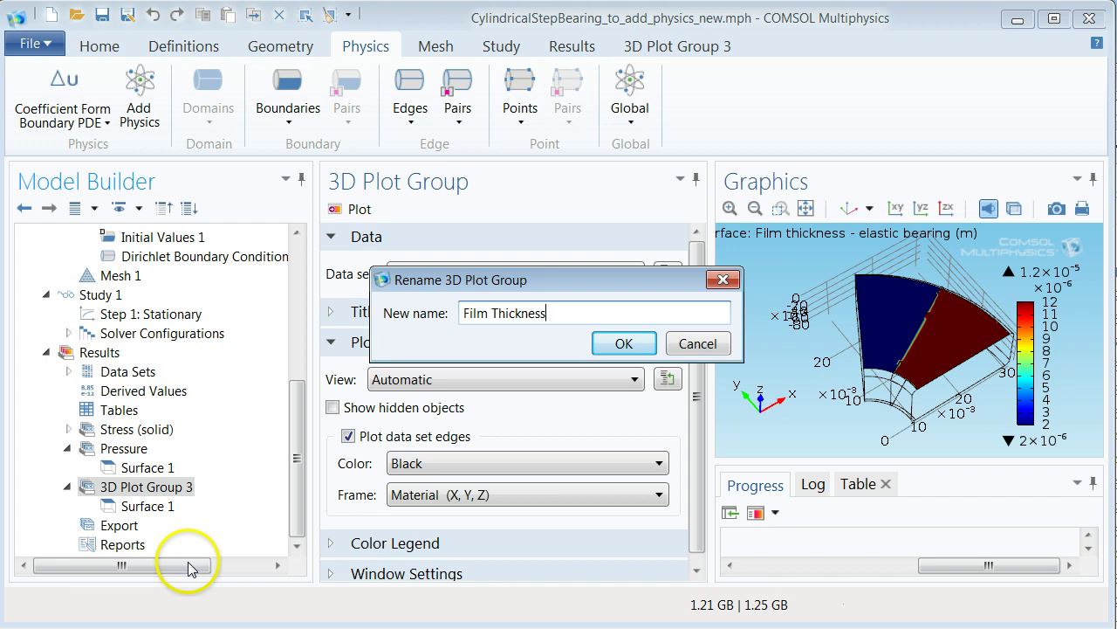
pyautogui.press('Return')
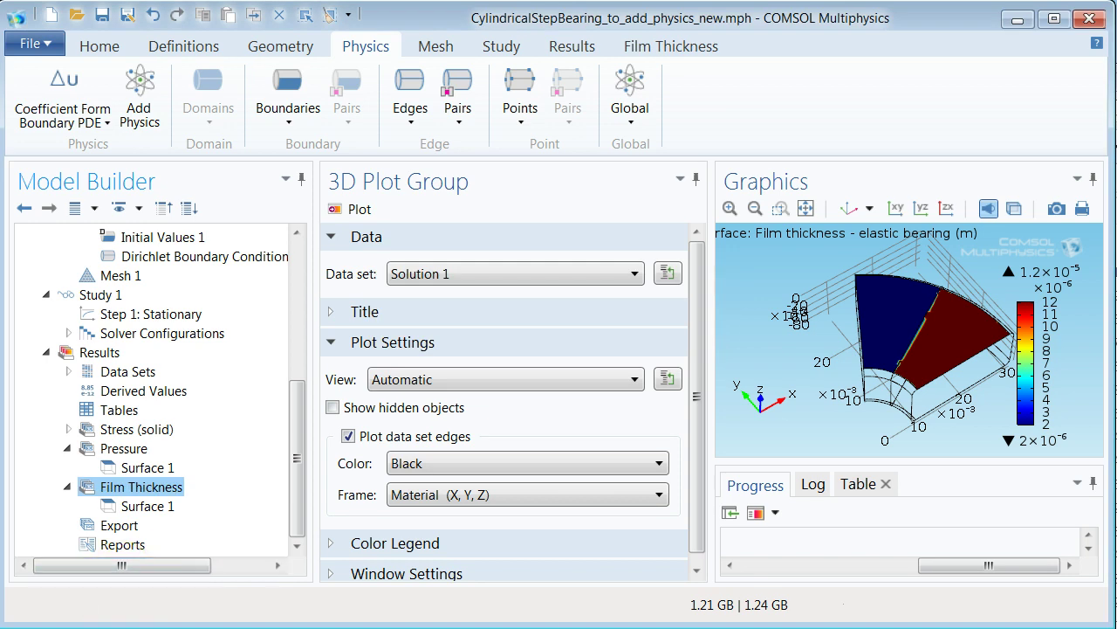
# Step: Examine the force settings and pressure expression of Boundary Load 1 under Solid Mechanics
pyautogui.click(233, 290)
pyautogui.click(292, 411)
pyautogui.moveTo(297, 419); pyautogui.dragTo(297, 288)
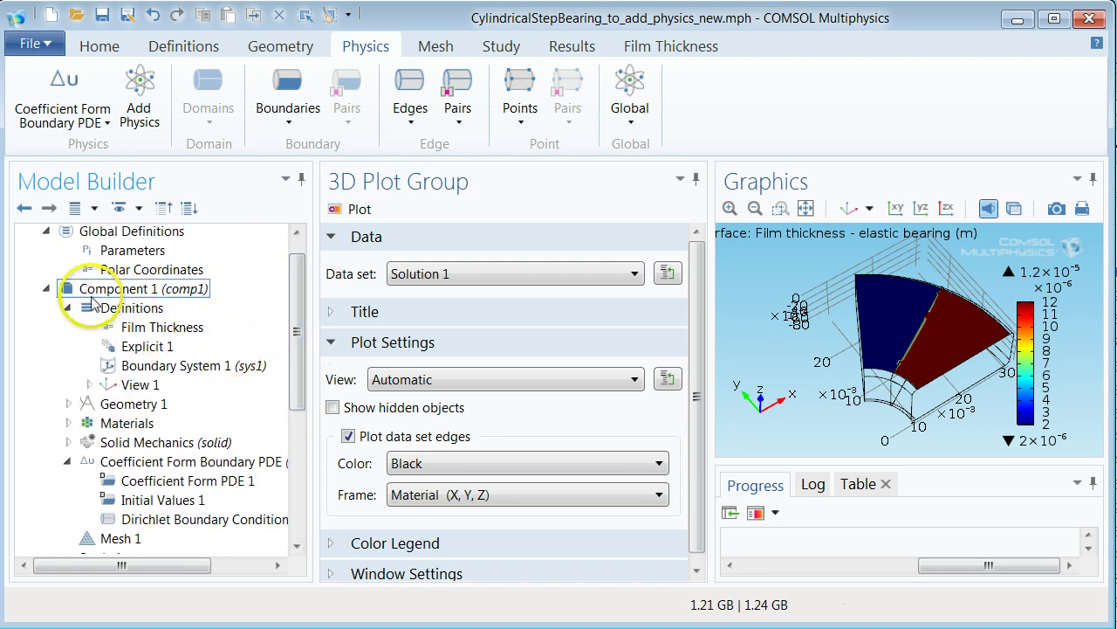
pyautogui.click(69, 442)
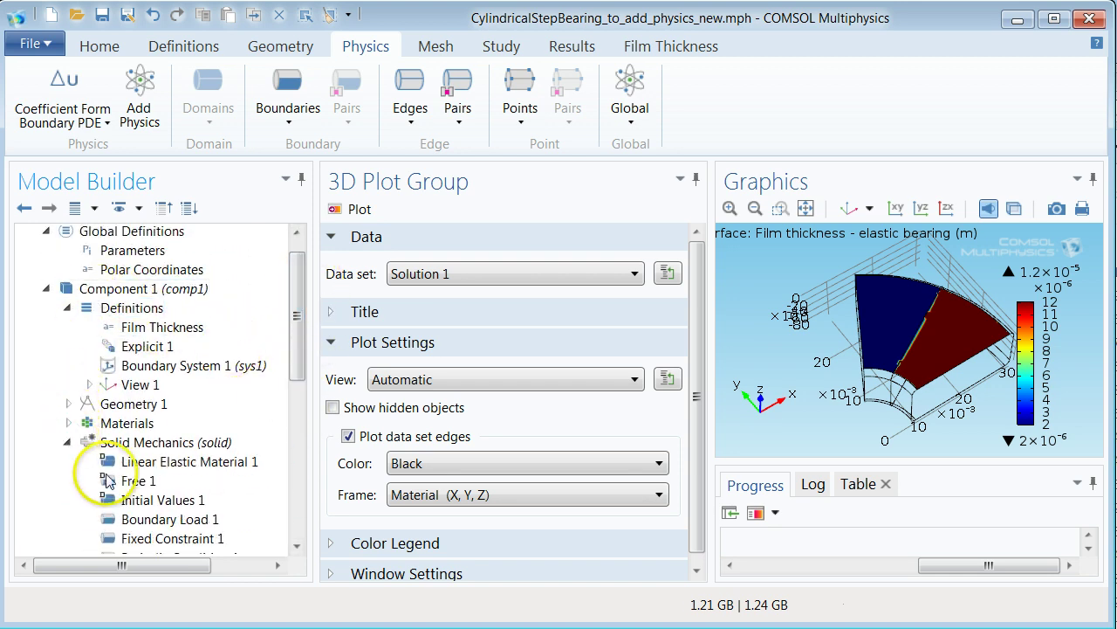
pyautogui.click(144, 519)
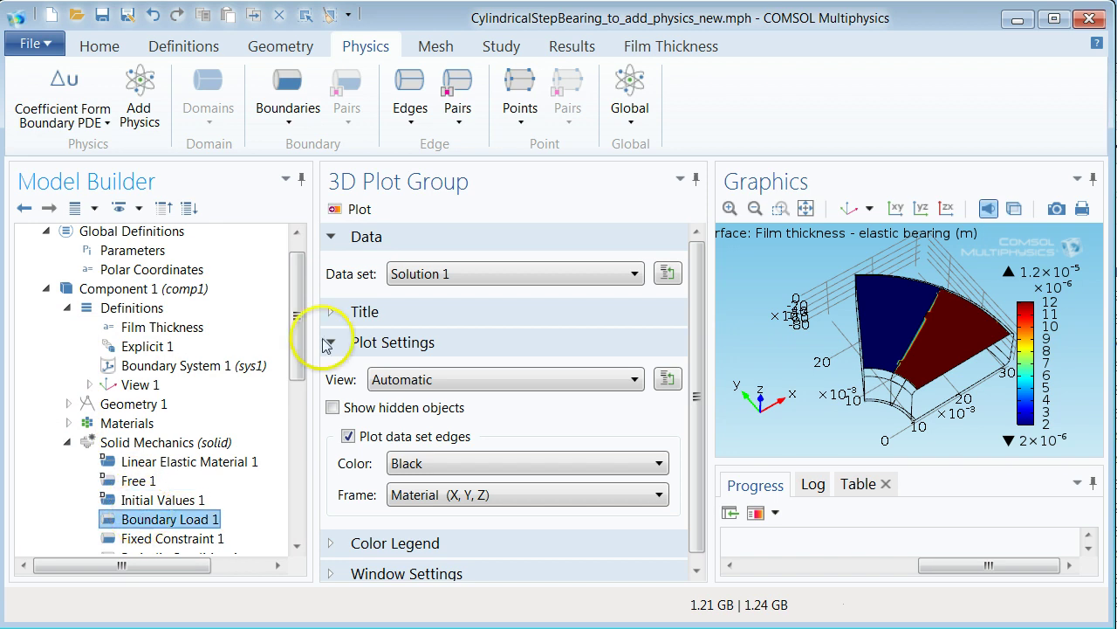
pyautogui.moveTo(299, 349); pyautogui.dragTo(299, 399)
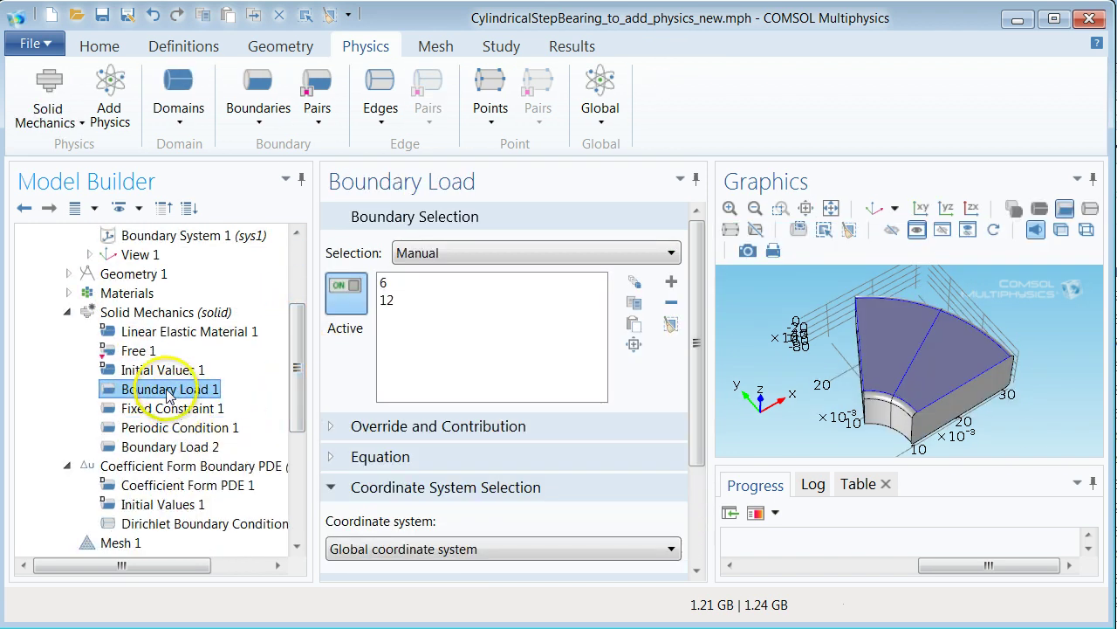
pyautogui.moveTo(698, 324); pyautogui.dragTo(698, 419)
pyautogui.doubleClick(368, 559)
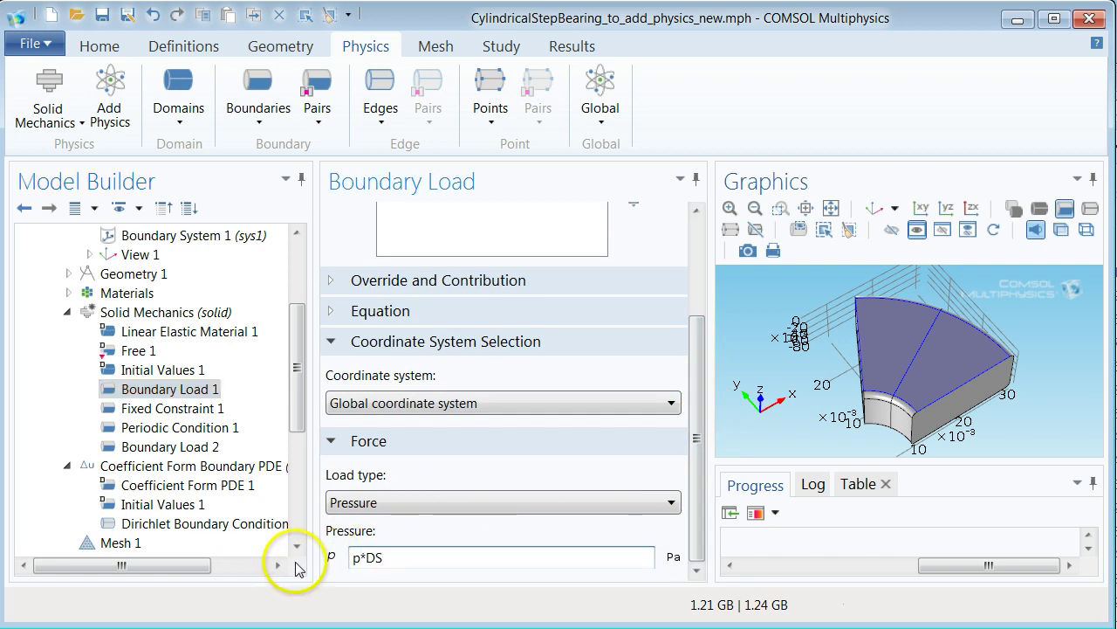
# Step: Set the global parameter DS to 1
pyautogui.moveTo(298, 399); pyautogui.dragTo(313, 229)
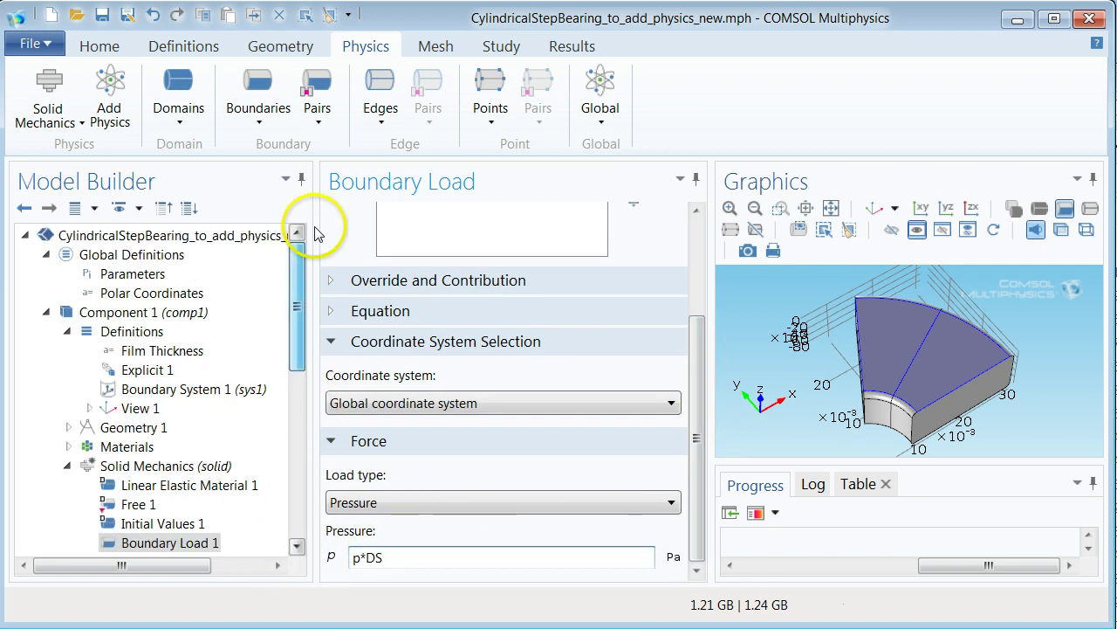
pyautogui.click(140, 275)
pyautogui.click(418, 557)
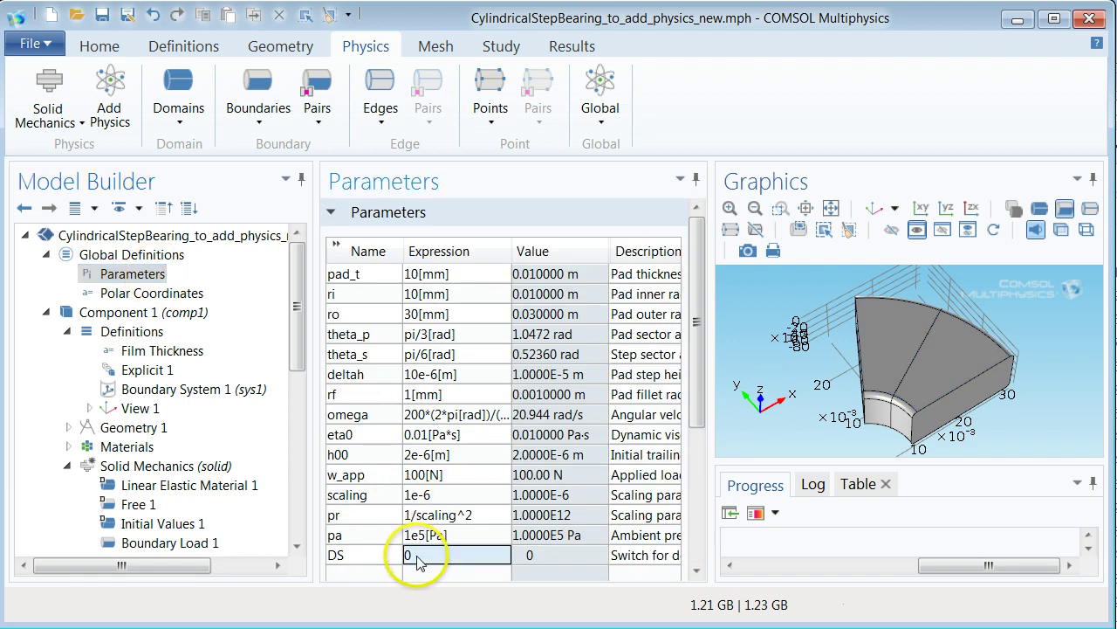
pyautogui.press('BackSpace')
pyautogui.write('1')
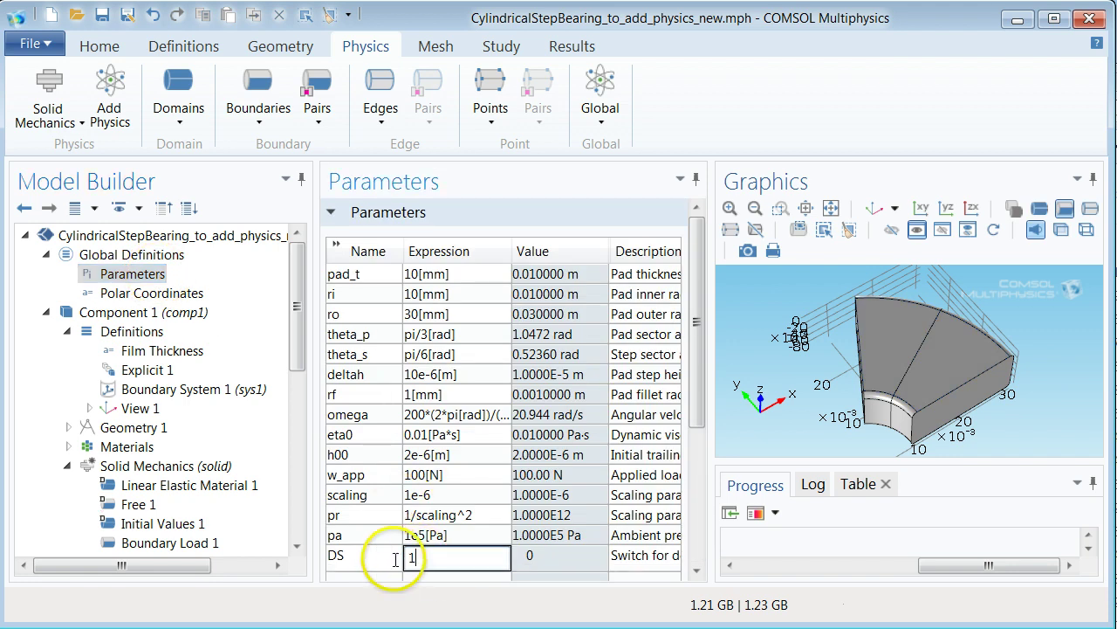
pyautogui.click(569, 557)
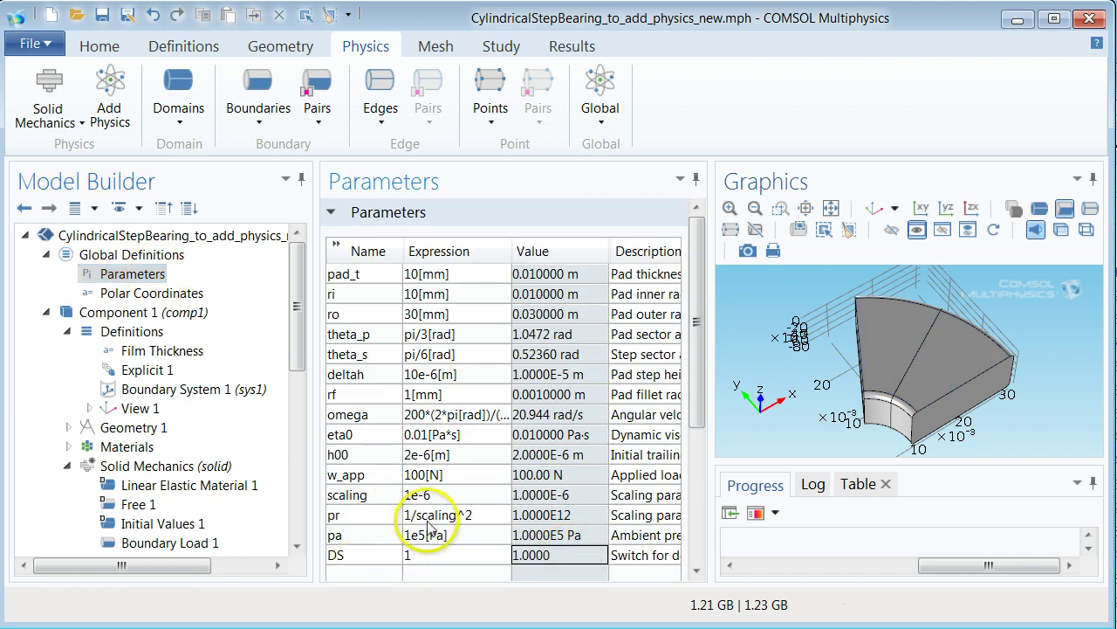
# Step: Include Solid Mechanics among the physics solved for in the Stationary step of Study 1
pyautogui.moveTo(295, 325); pyautogui.dragTo(295, 512)
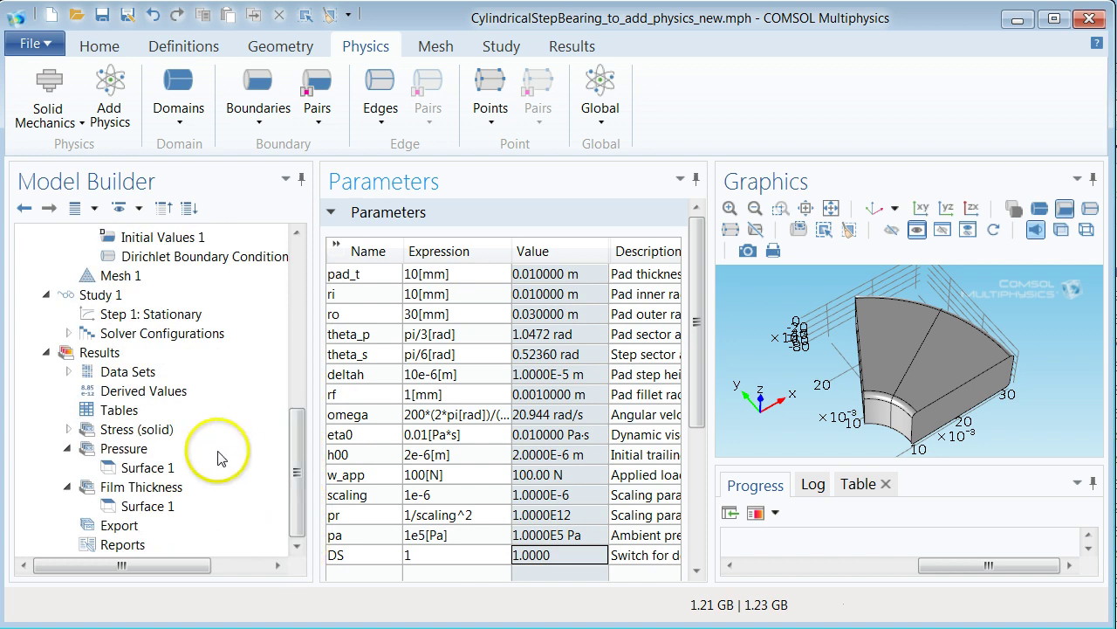
pyautogui.click(98, 295)
pyautogui.click(107, 316)
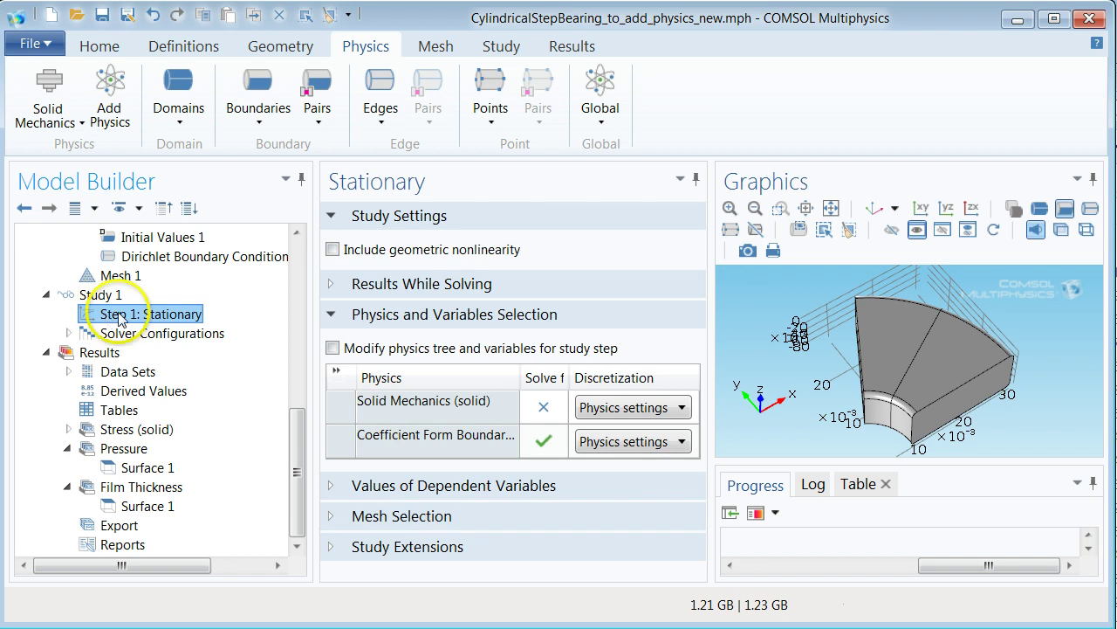
pyautogui.click(543, 406)
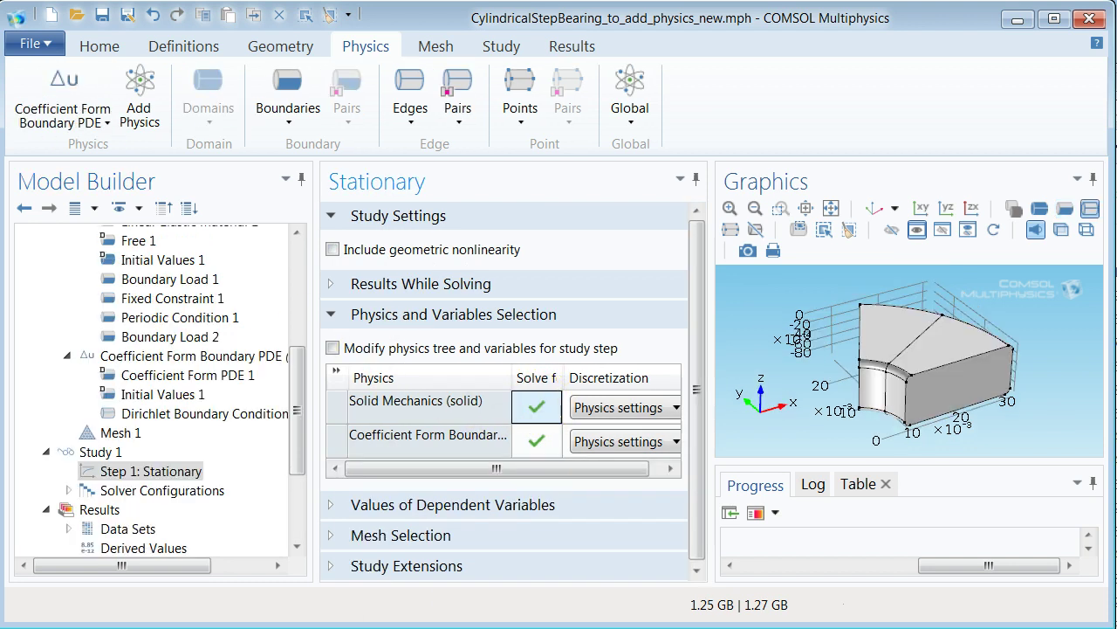
# Step: Open the settings of Study 1
pyautogui.click(98, 451)
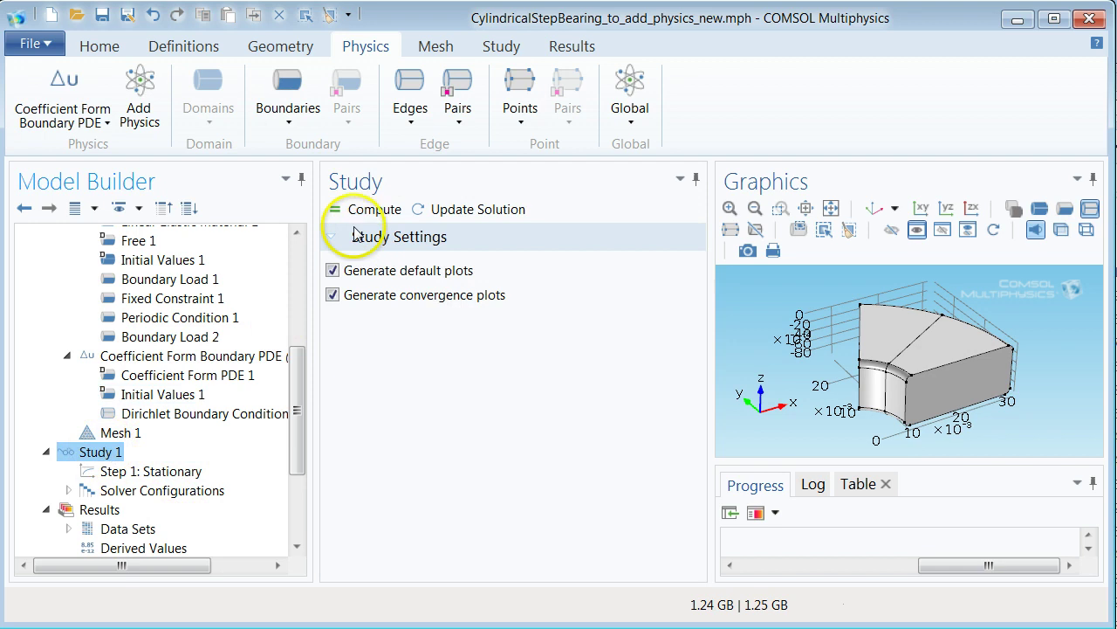